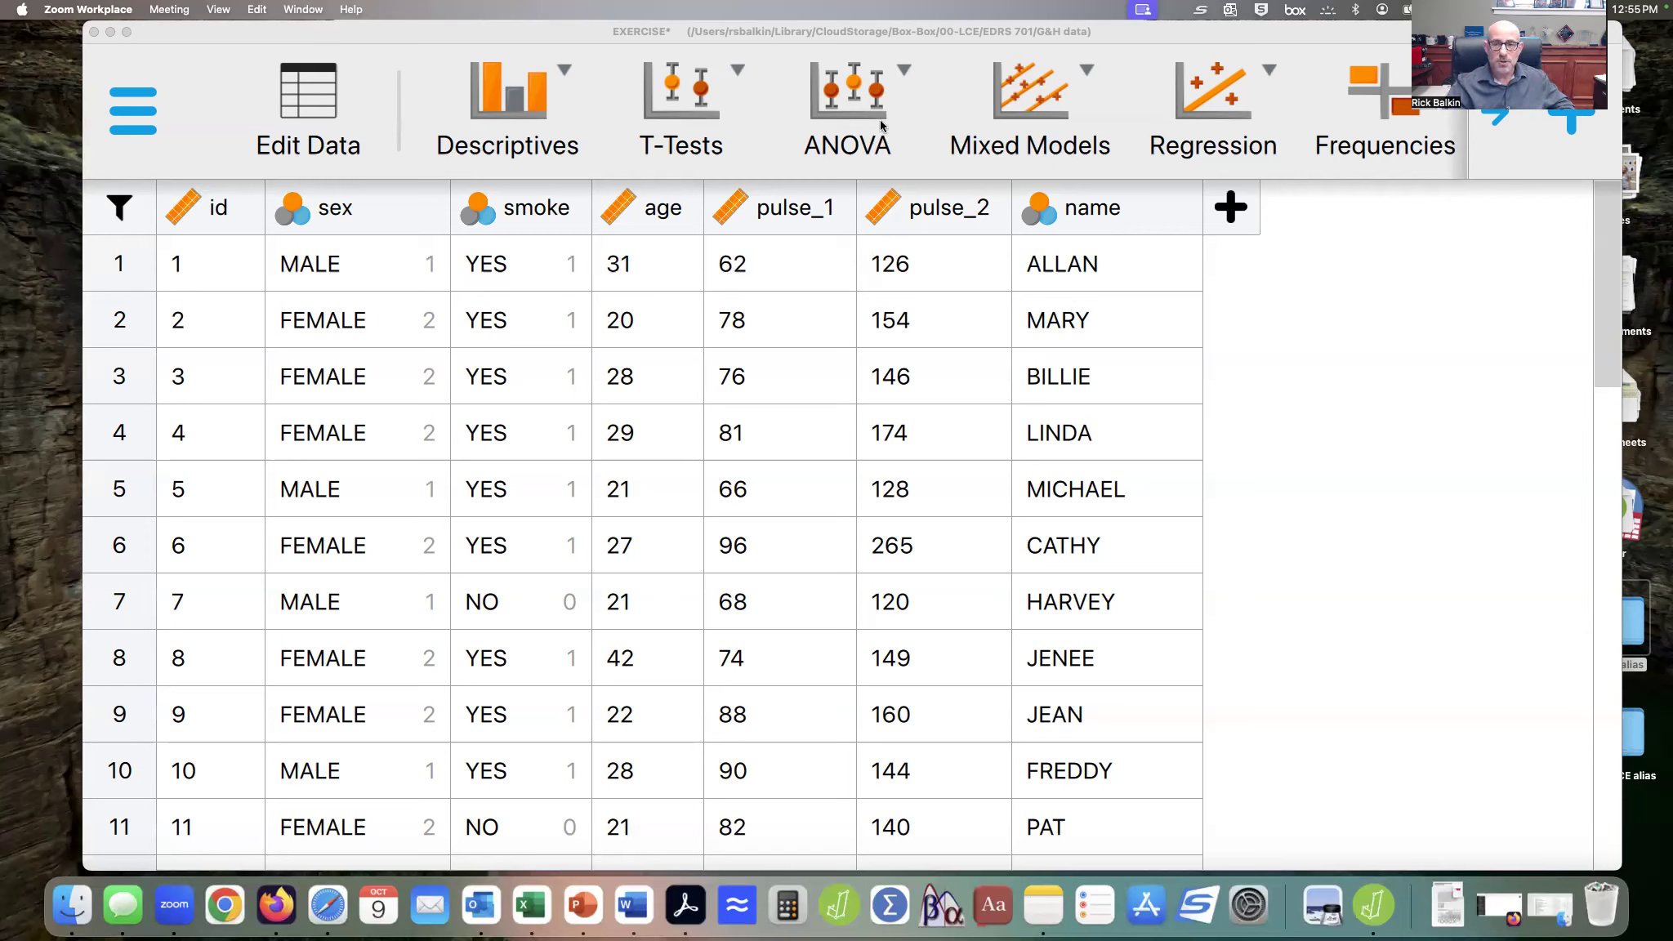
Start a classical Repeated Measures ANOVA and name the repeated measures factor "time"
{"action": "left_click", "coordinate": [855, 123]}
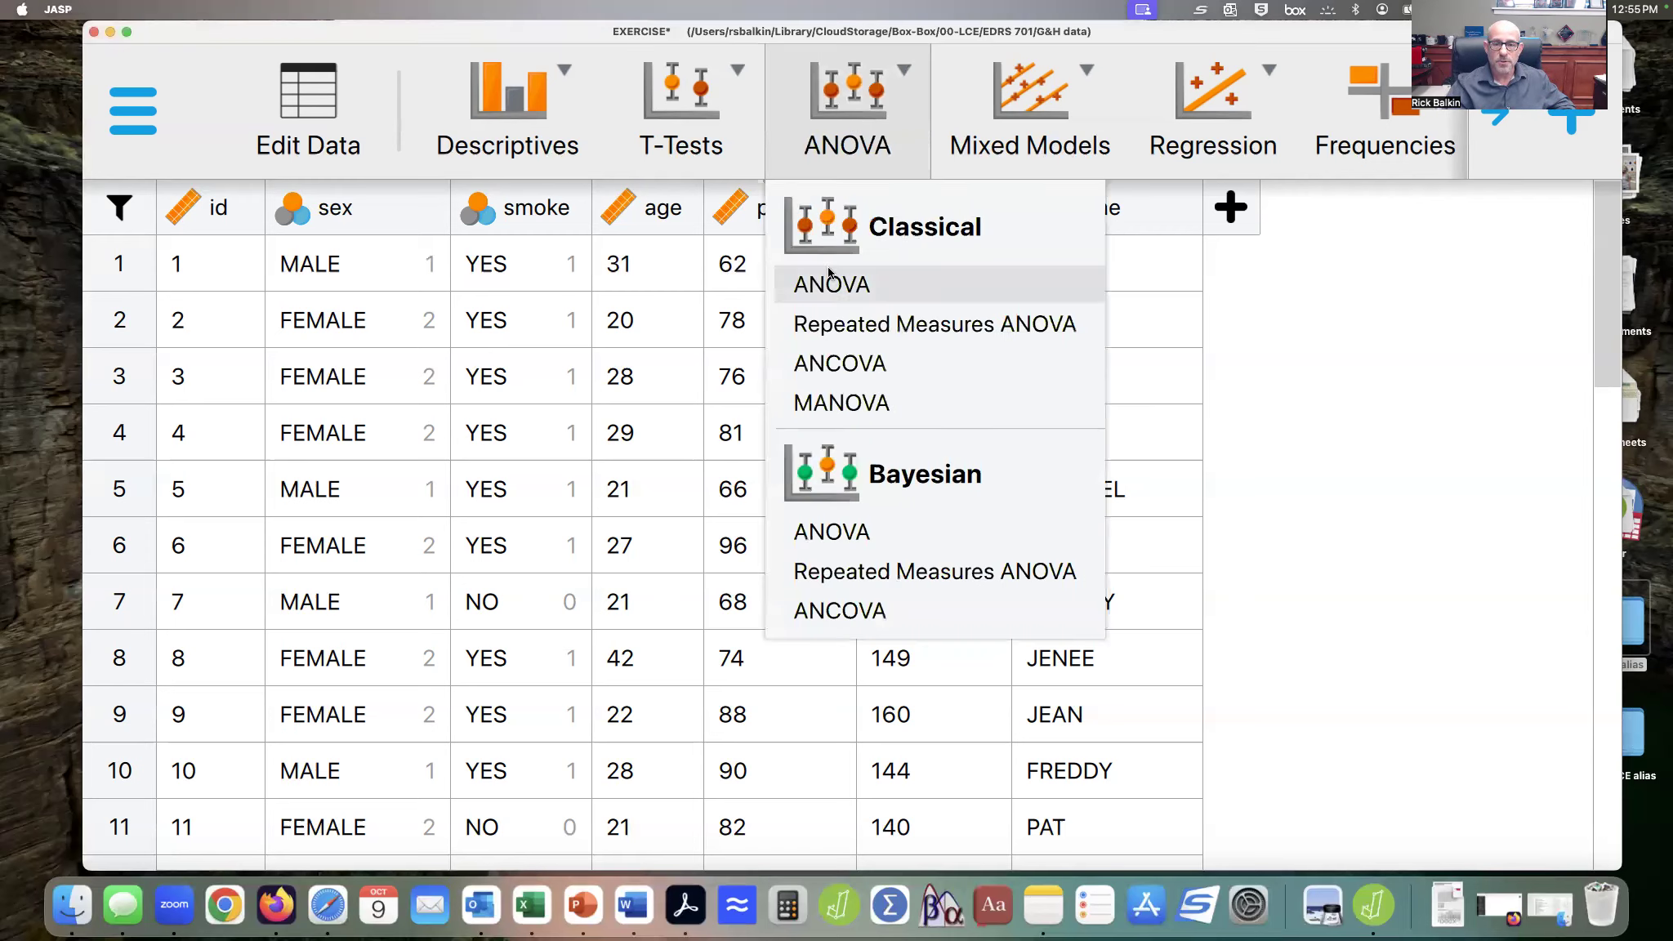
{"action": "left_click", "coordinate": [825, 330]}
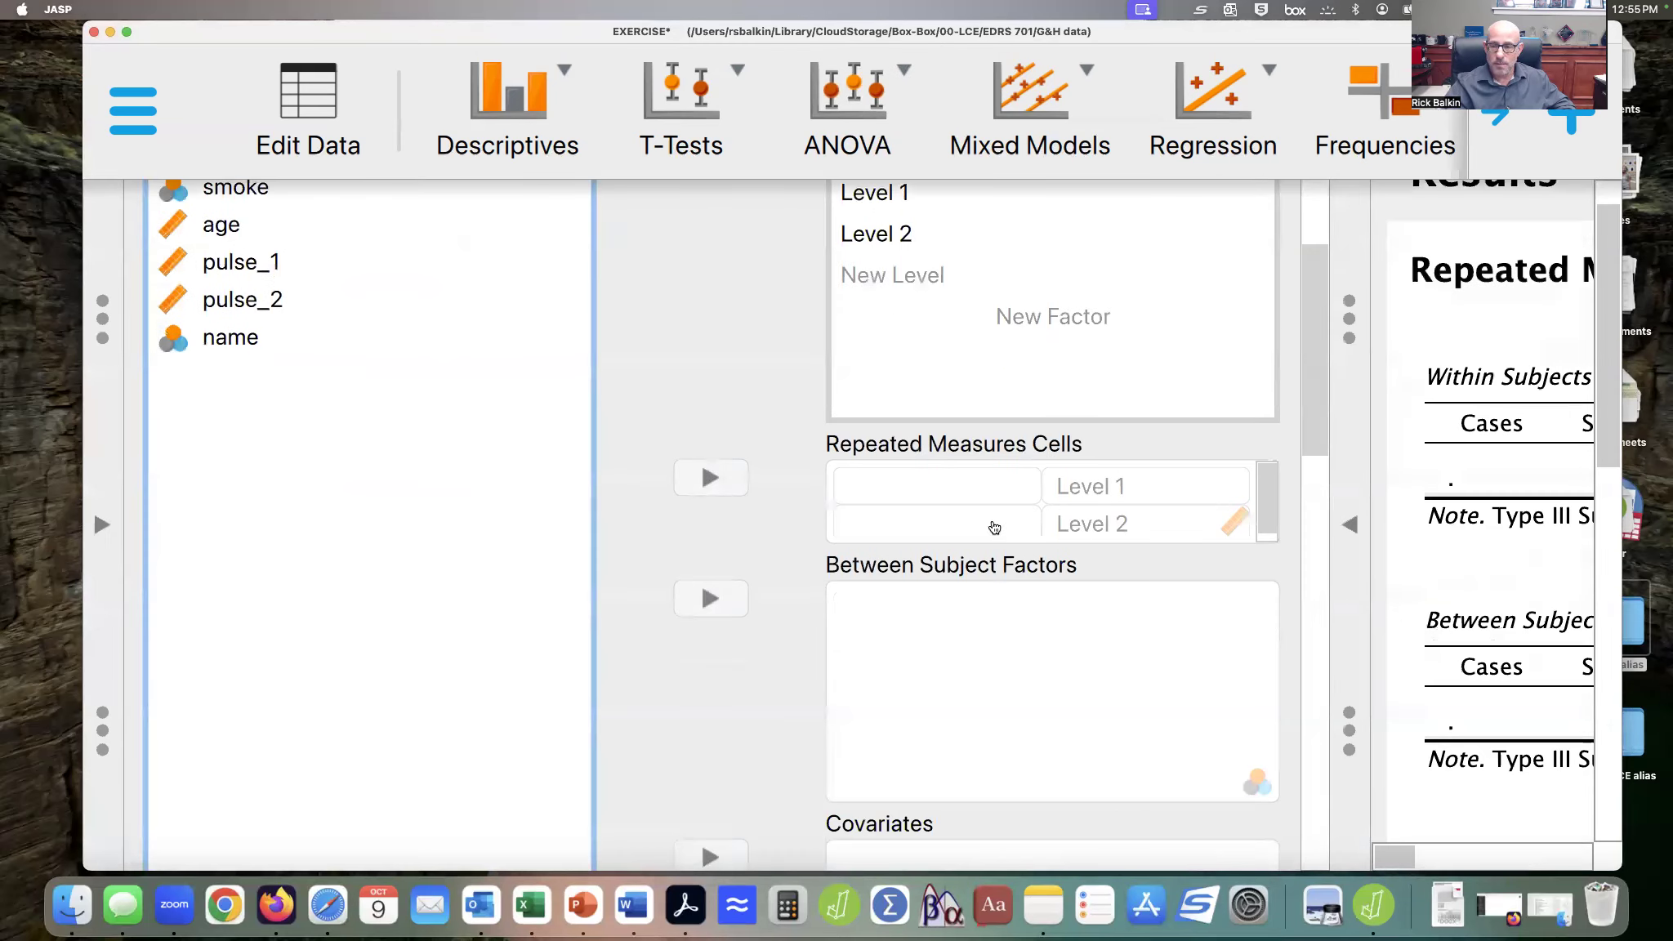
{"action": "scroll", "coordinate": [1059, 486], "scroll_direction": "up", "scroll_amount": 5}
{"action": "left_click", "coordinate": [1115, 360]}
{"action": "left_click", "coordinate": [1115, 359]}
{"action": "left_click_drag", "start_coordinate": [1115, 360], "coordinate": [991, 361]}
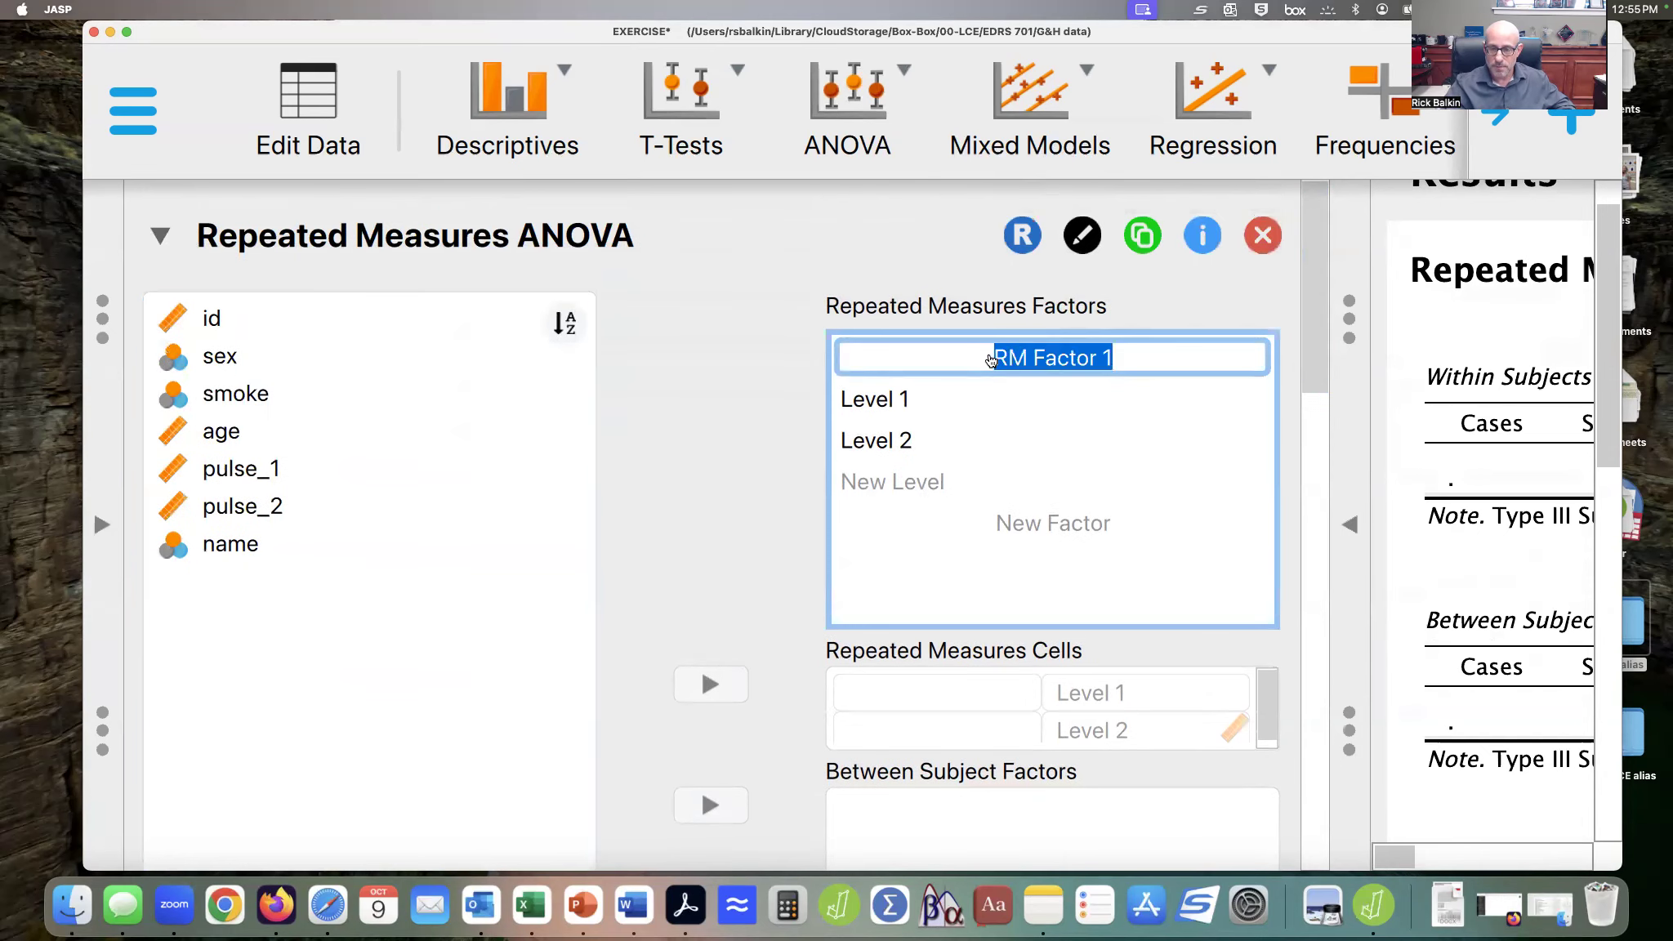
{"action": "type", "text": "time"}
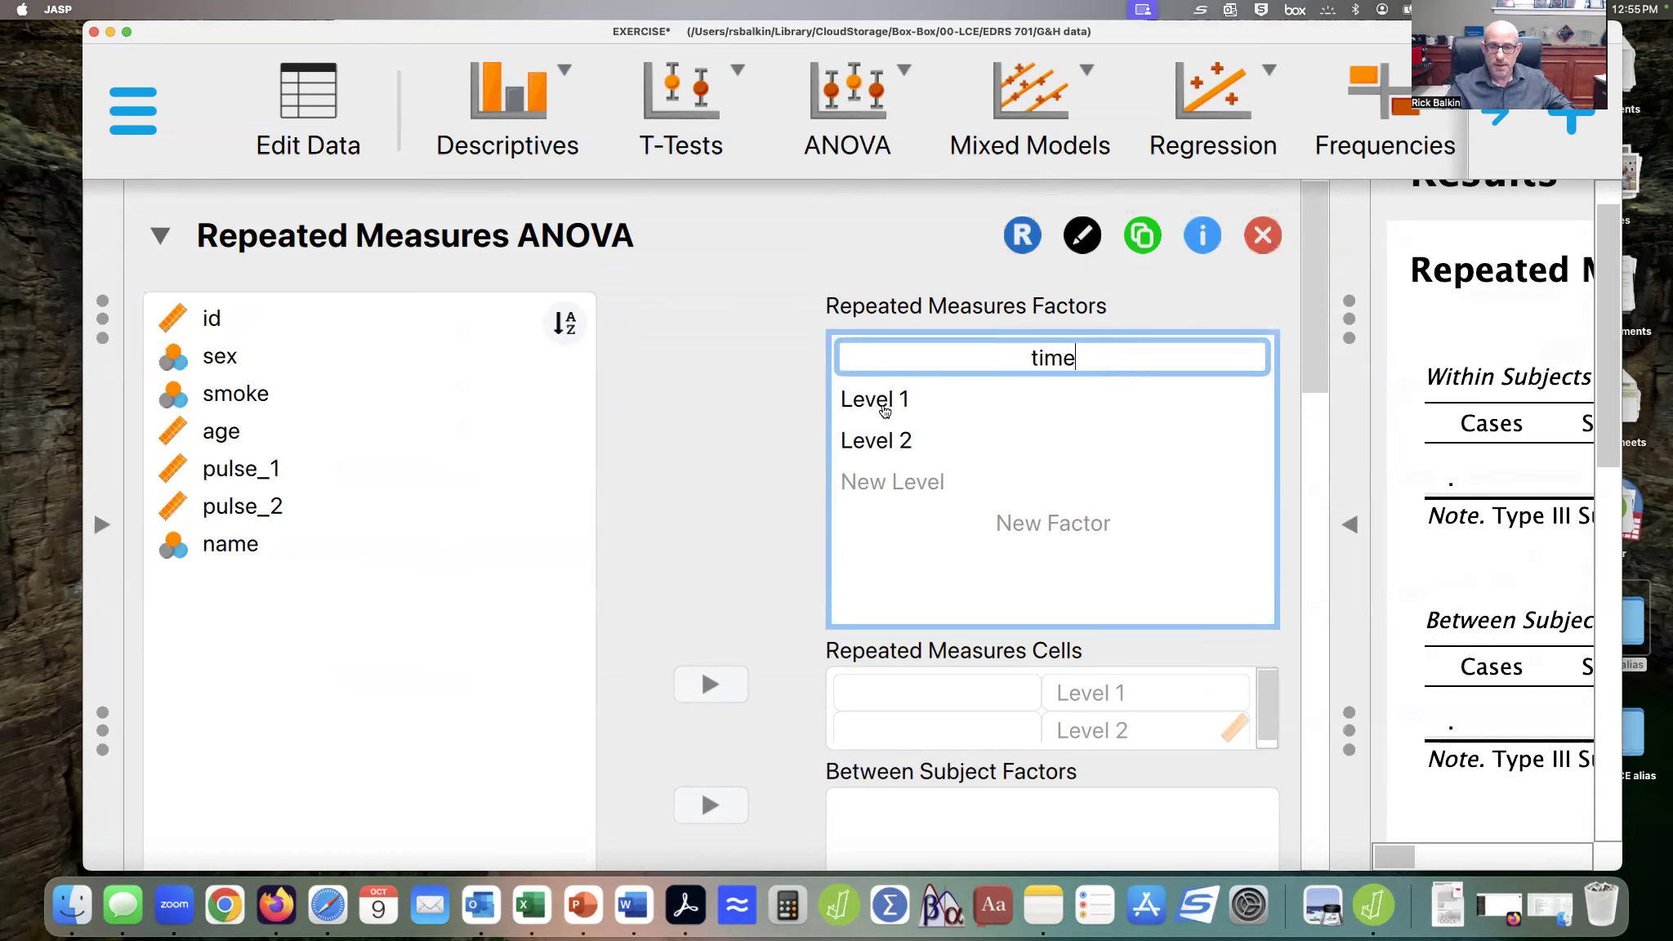
Rename the first level of the time factor as "pre-exercise pulse"
{"action": "left_click", "coordinate": [885, 410]}
{"action": "left_click_drag", "start_coordinate": [935, 402], "coordinate": [782, 402]}
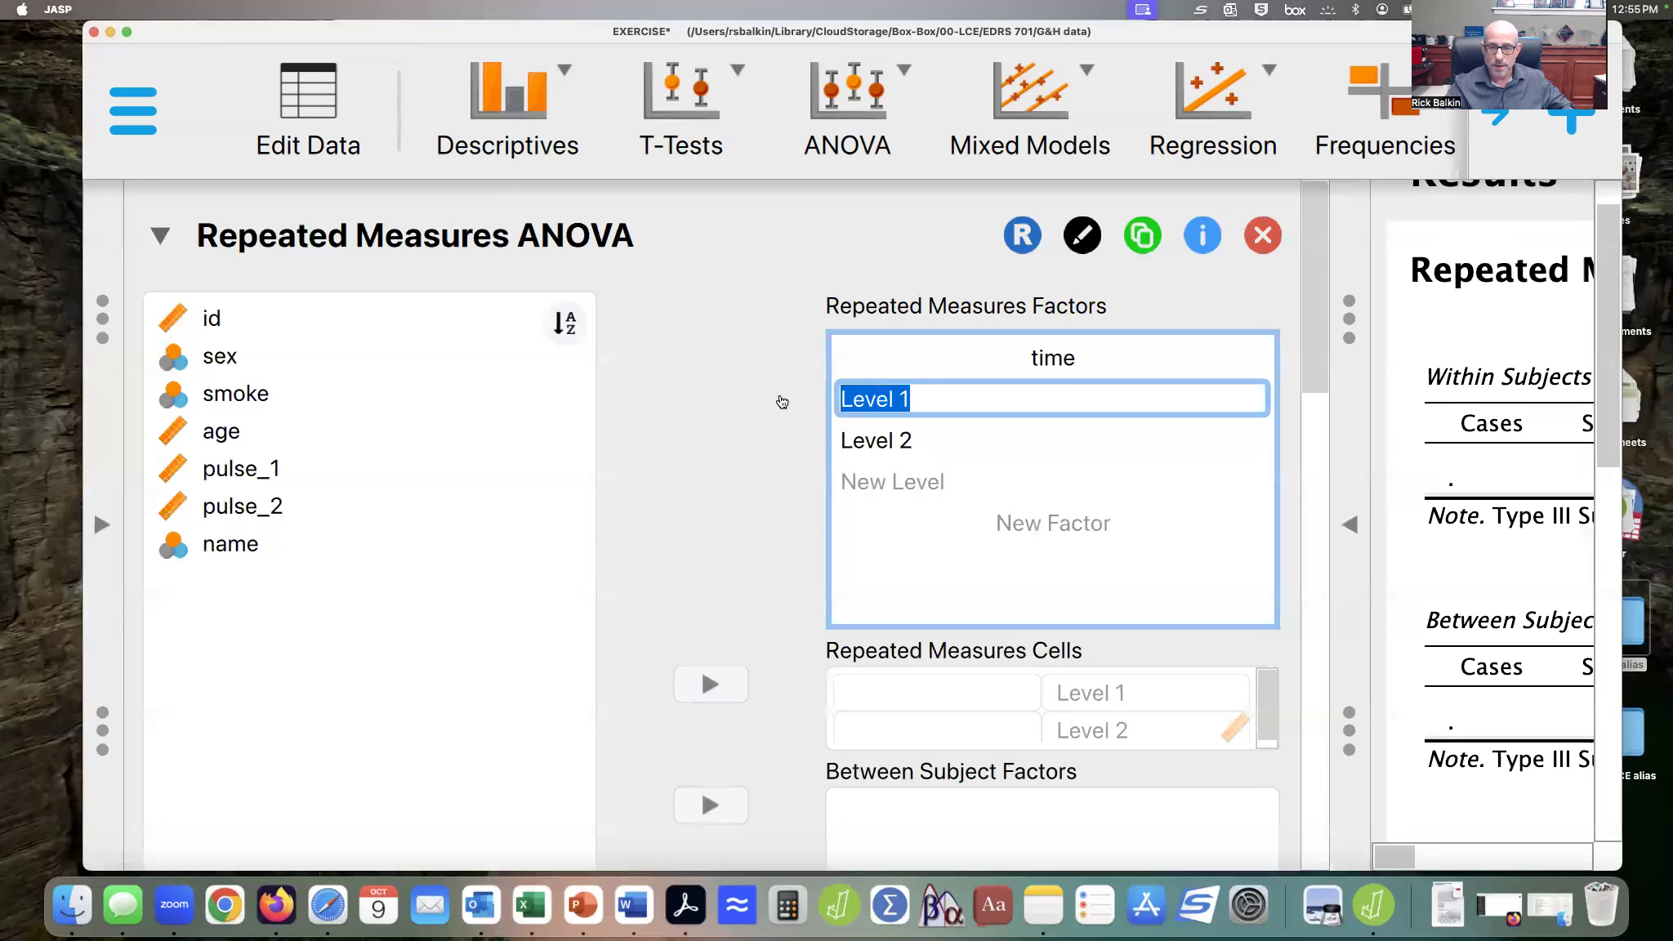
{"action": "type", "text": "pre-exercise"}
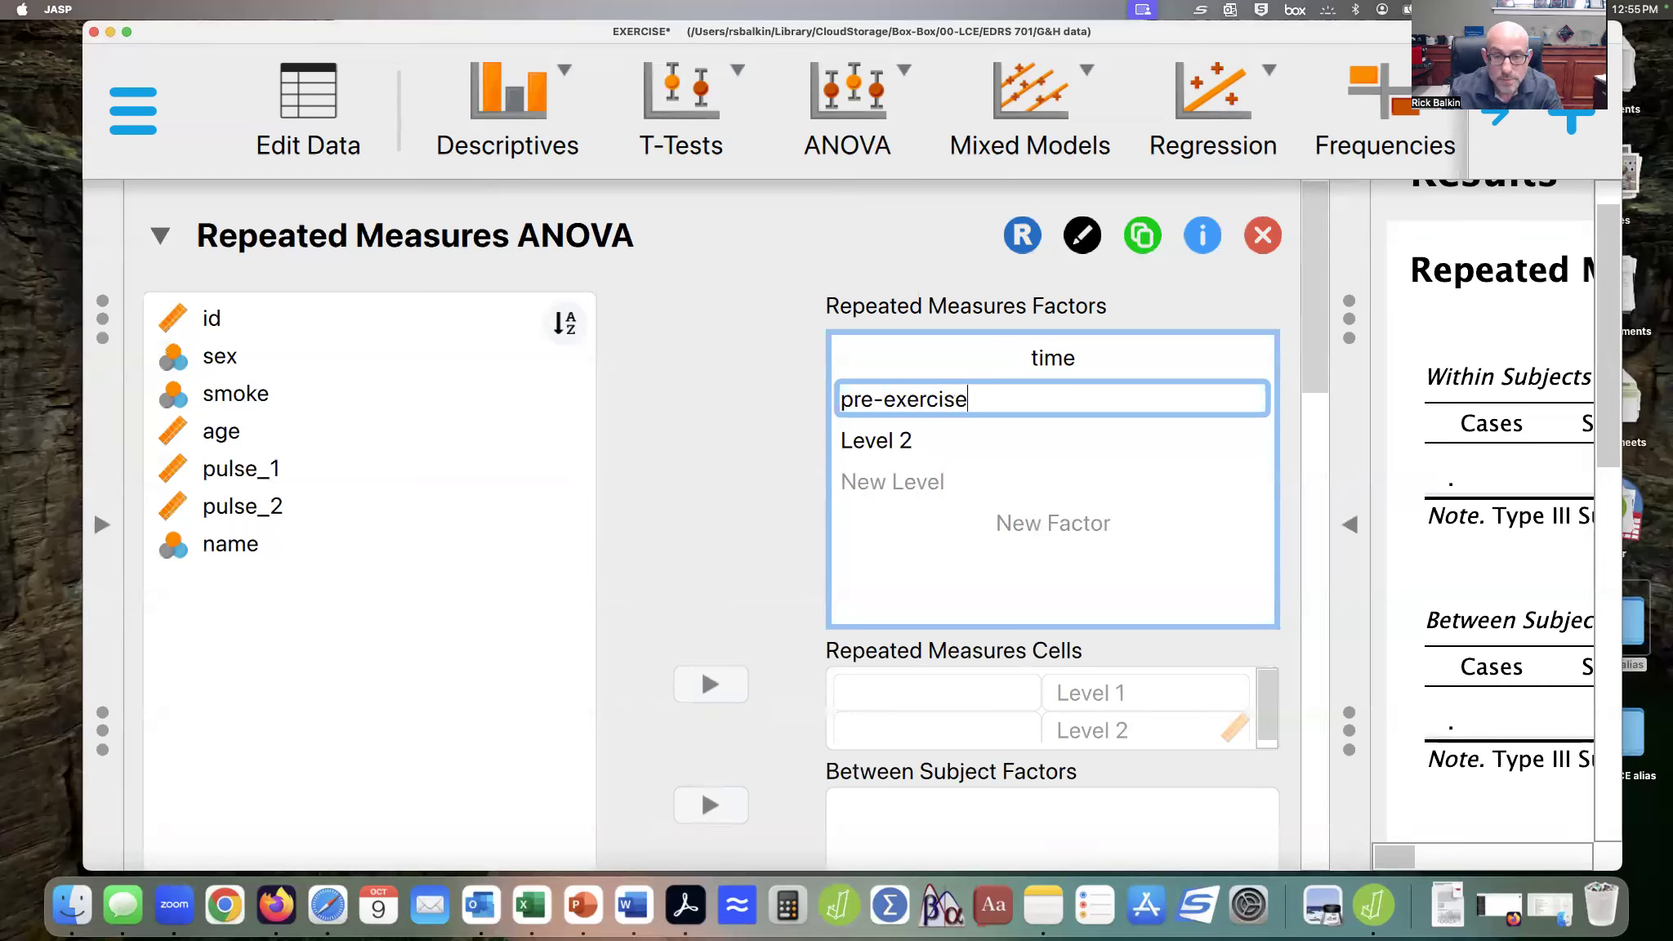
{"action": "type", "text": " pulse"}
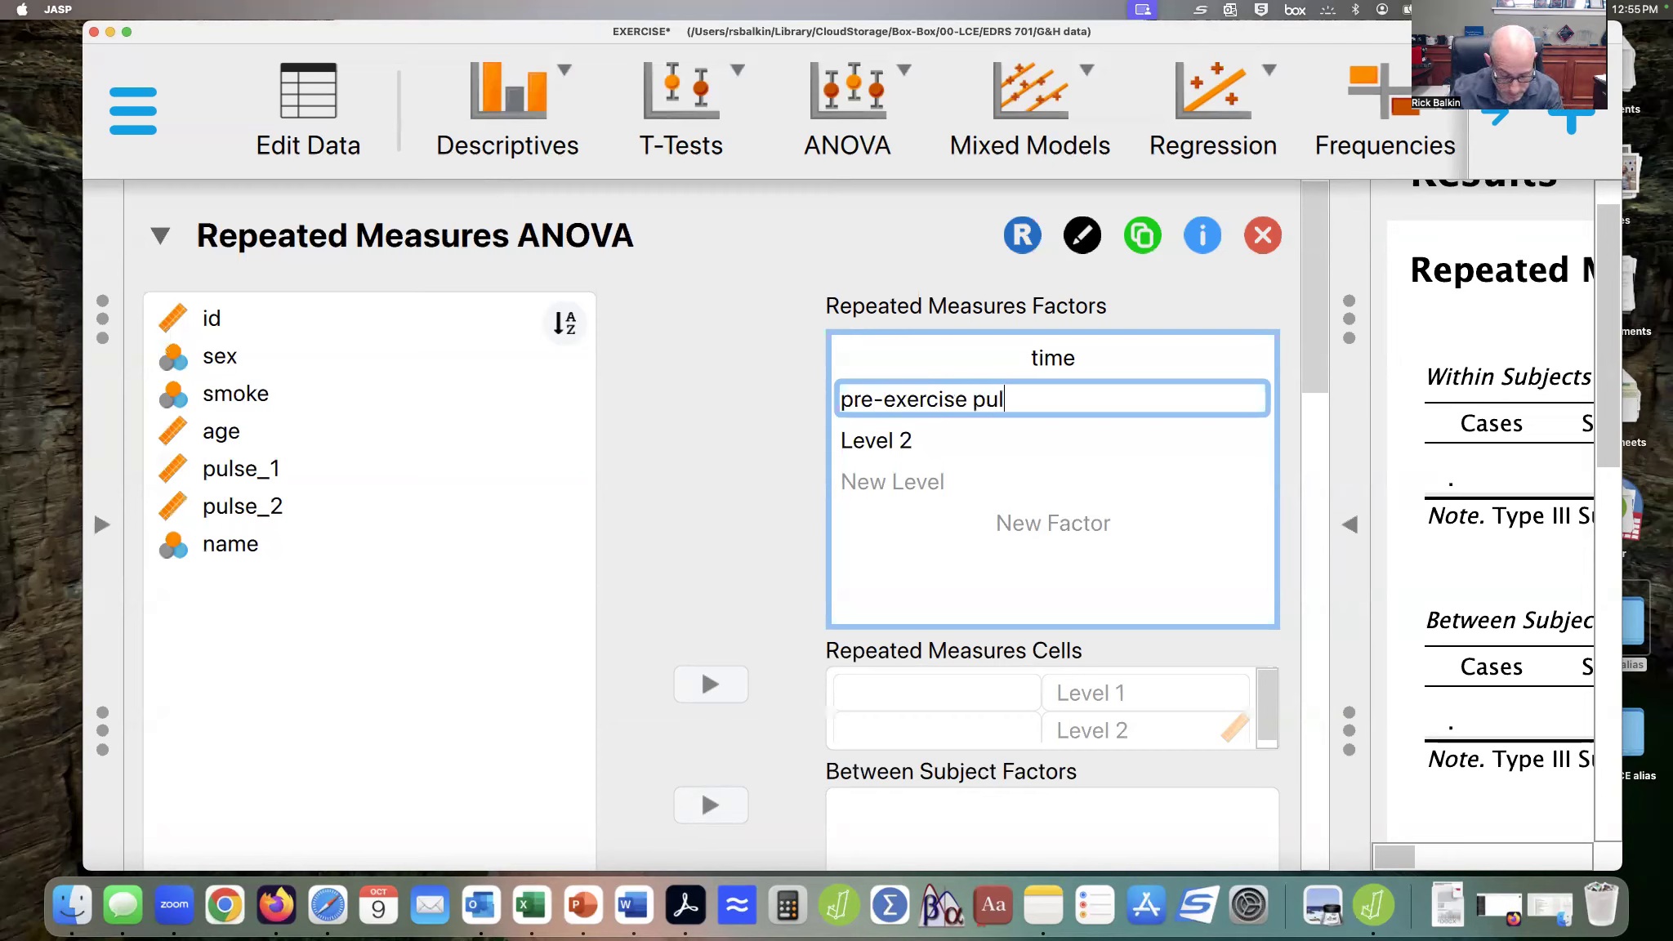
Rename the second level of the time factor as "post exercise pulse"
{"action": "left_click", "coordinate": [858, 453]}
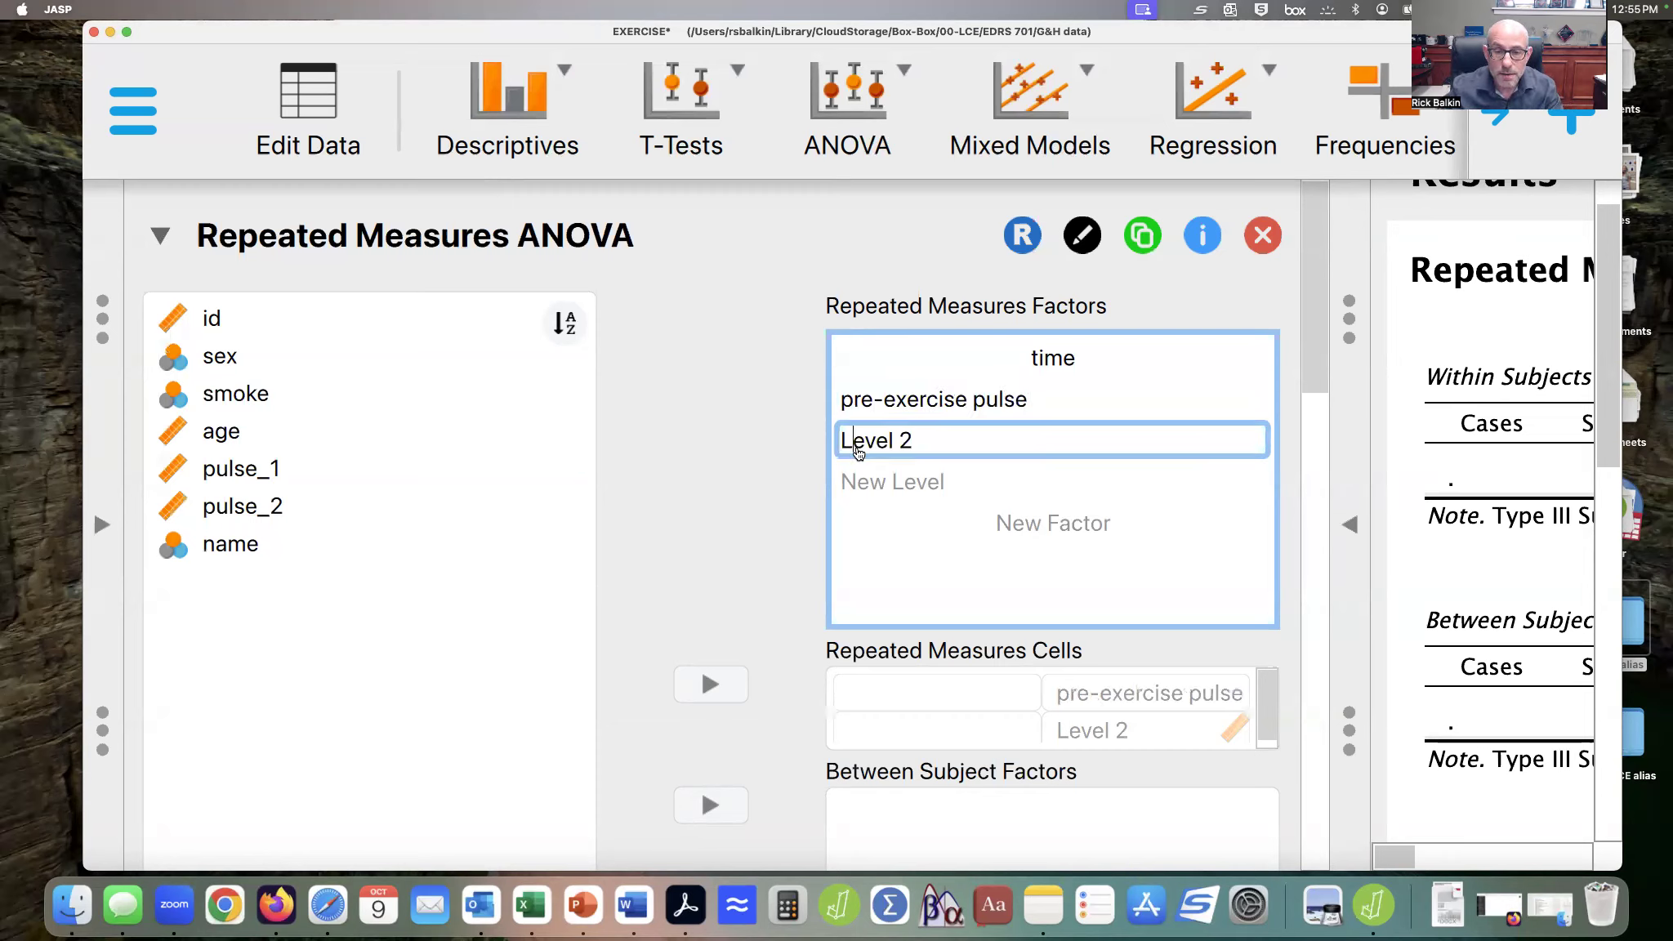
{"action": "double_click", "coordinate": [905, 450]}
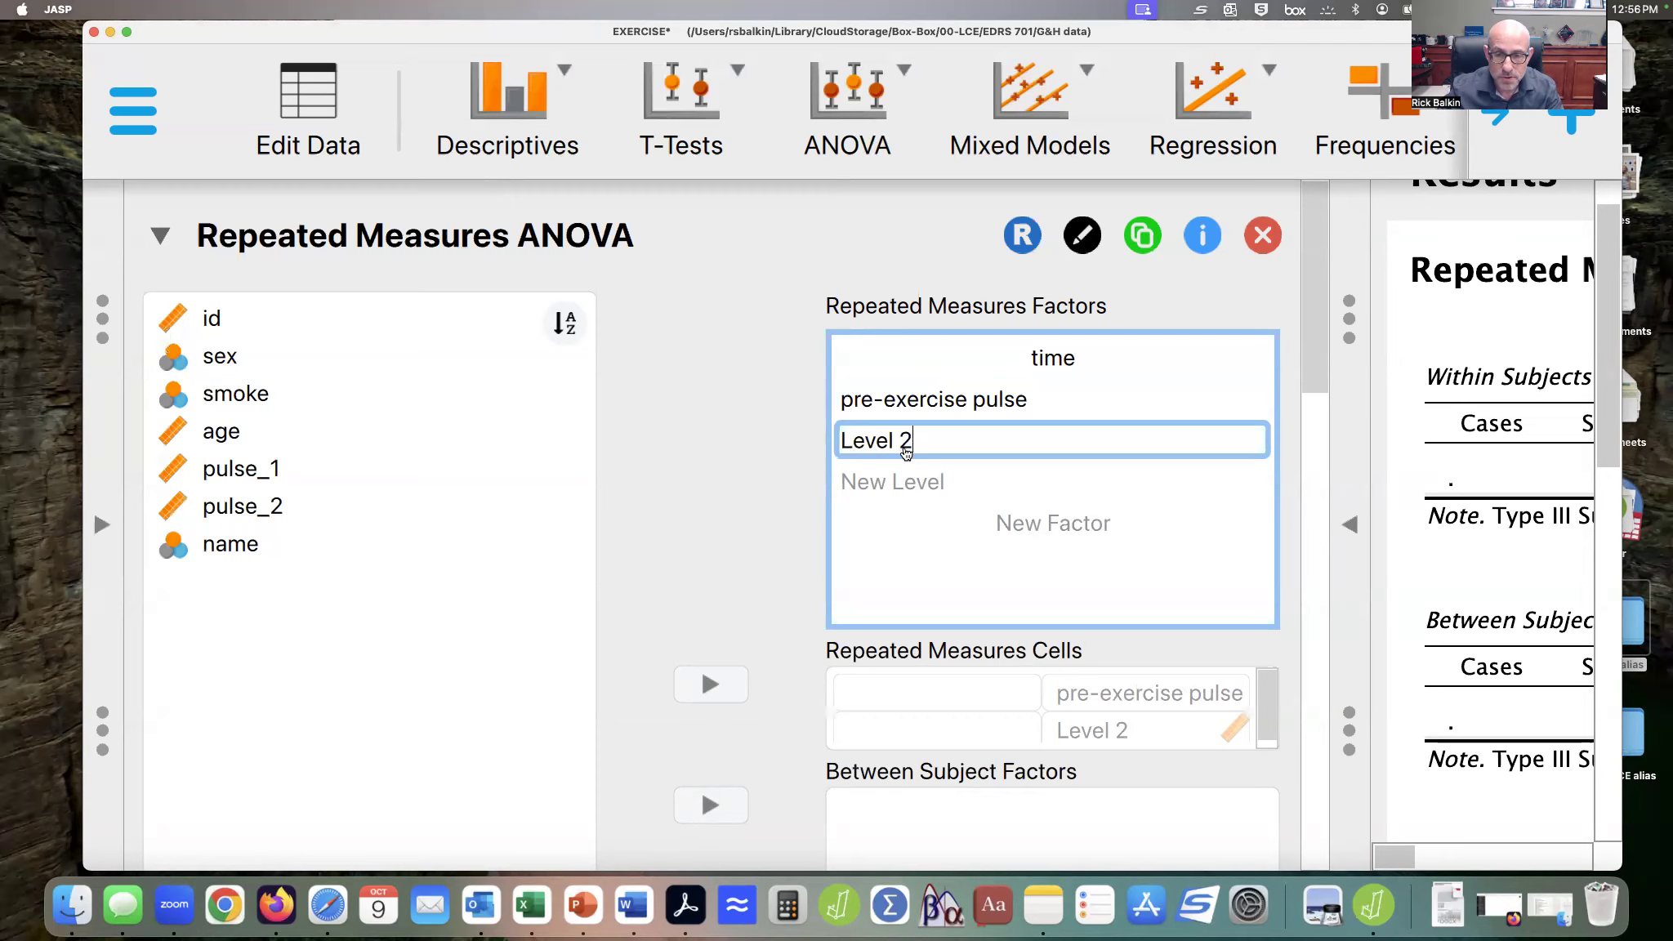
{"action": "left_click_drag", "start_coordinate": [902, 442], "coordinate": [823, 442]}
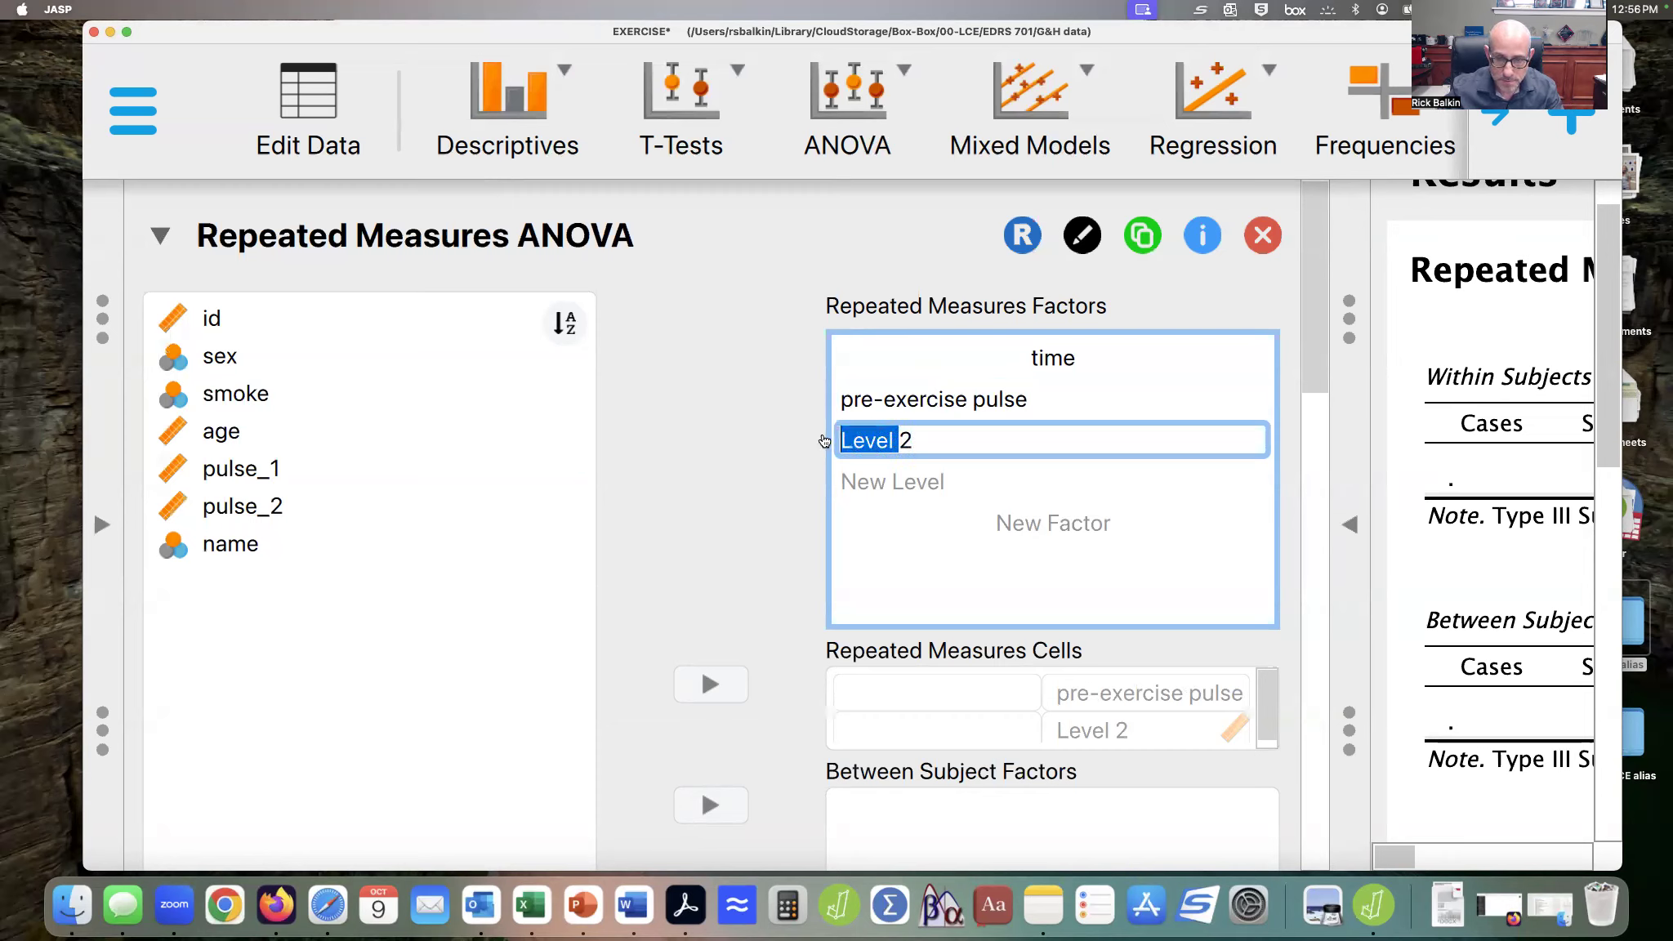
{"action": "key", "text": "BackSpace"}
{"action": "type", "text": "p"}
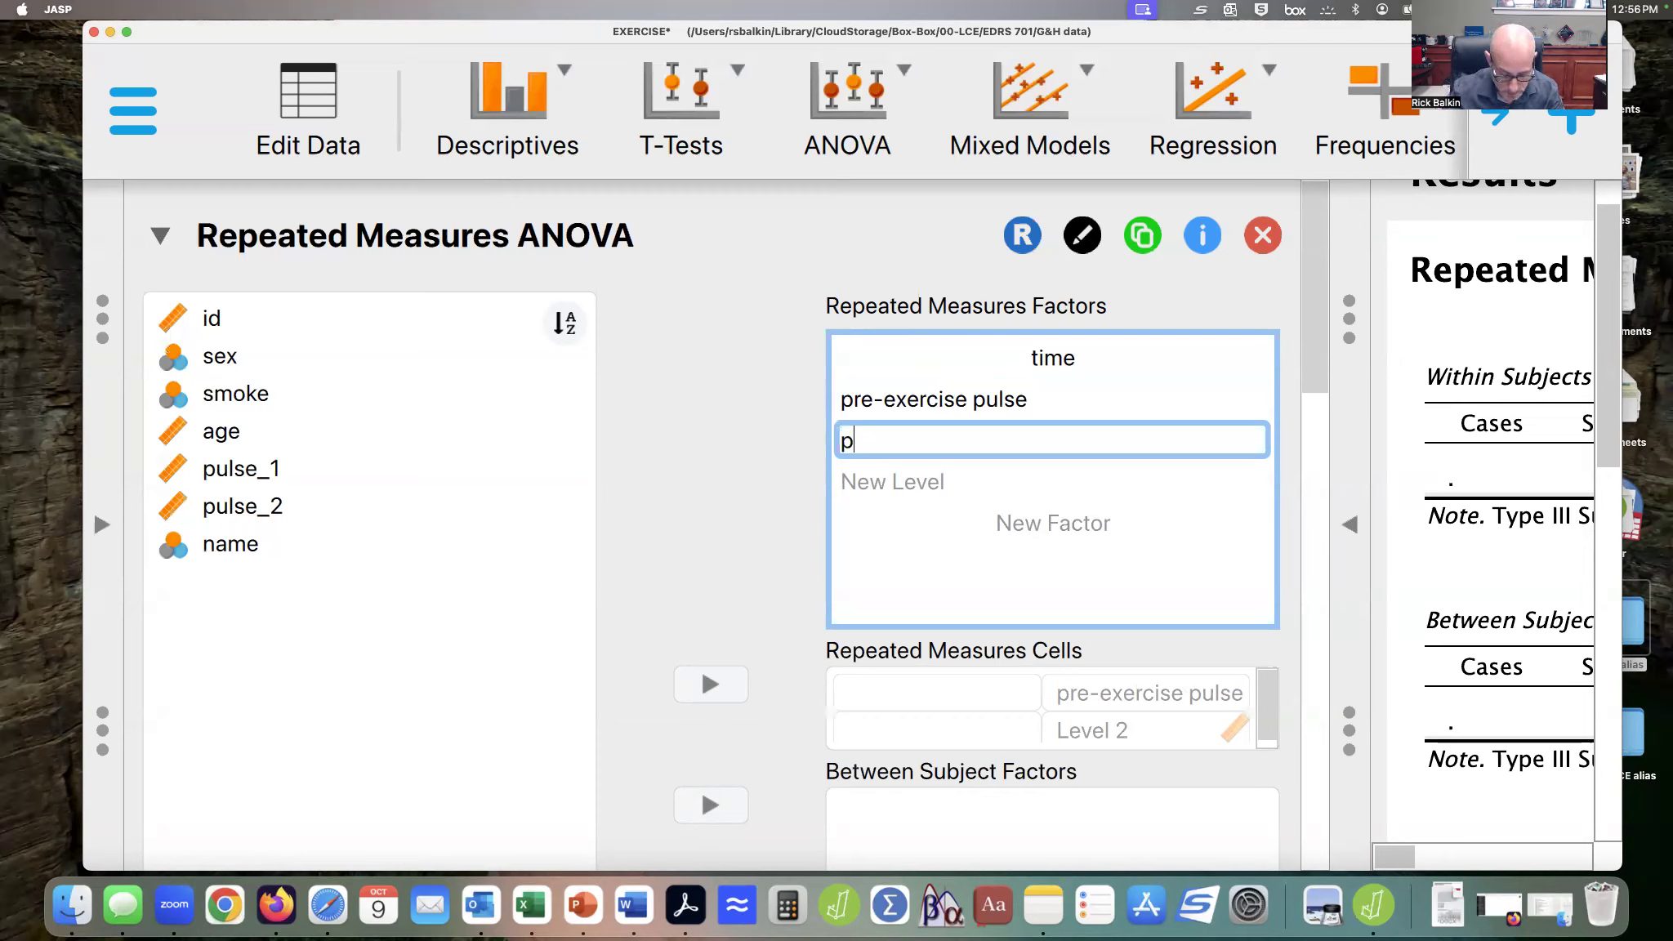
{"action": "type", "text": "ost exe"}
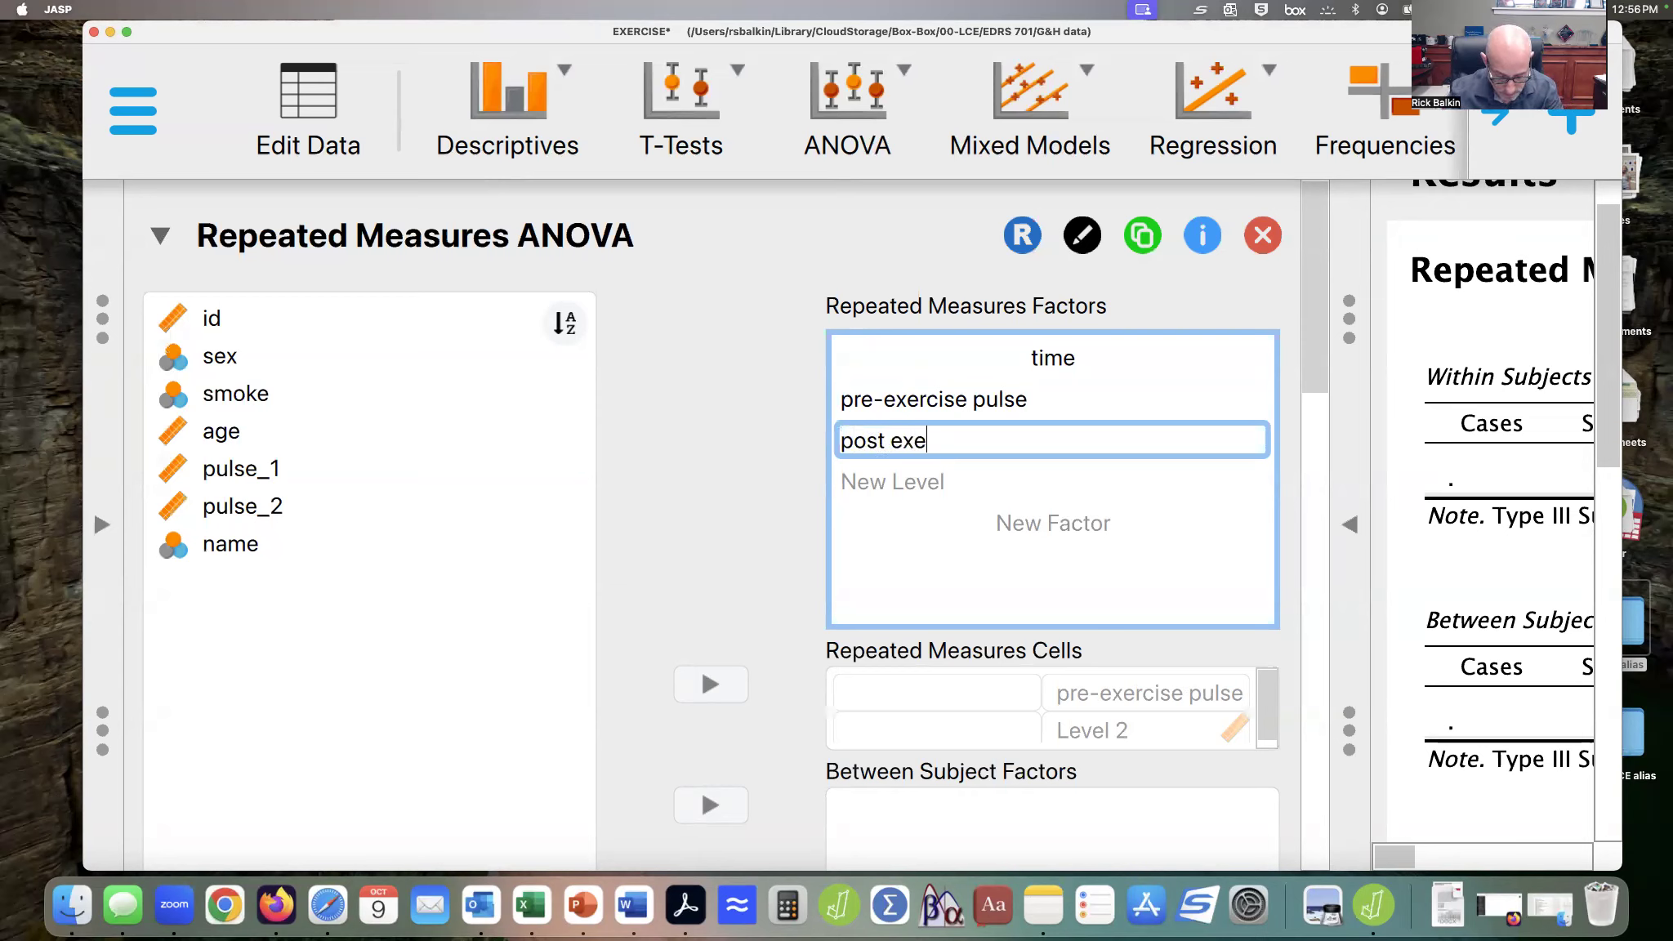
{"action": "type", "text": "rcise pulse"}
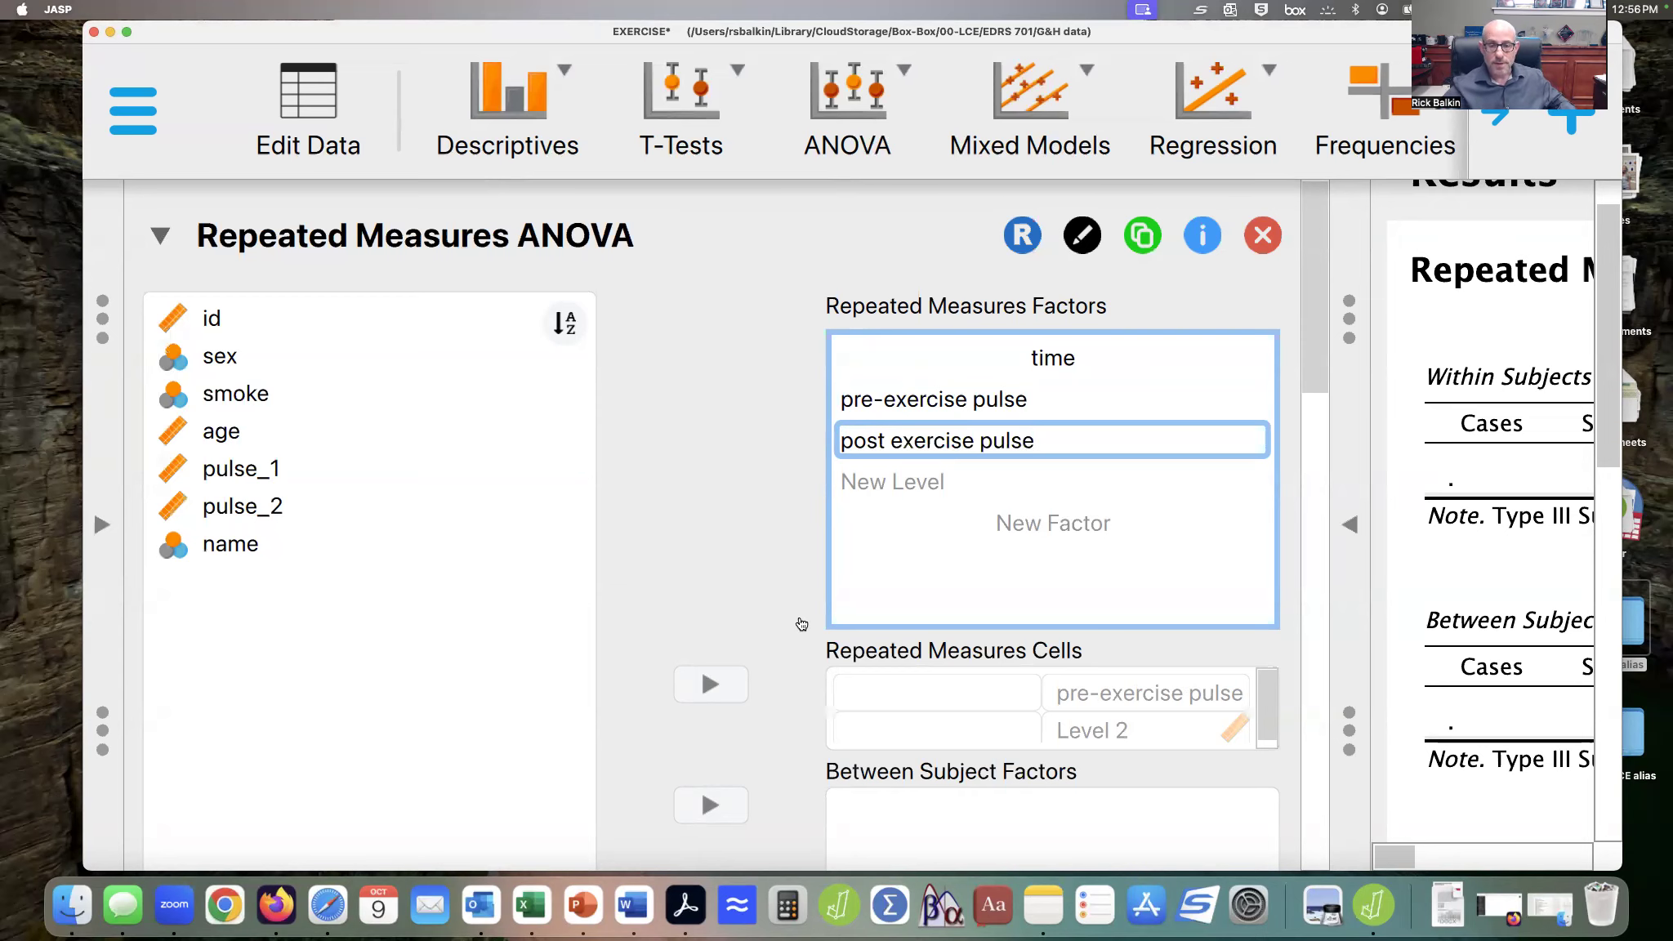
{"action": "key", "text": "Return"}
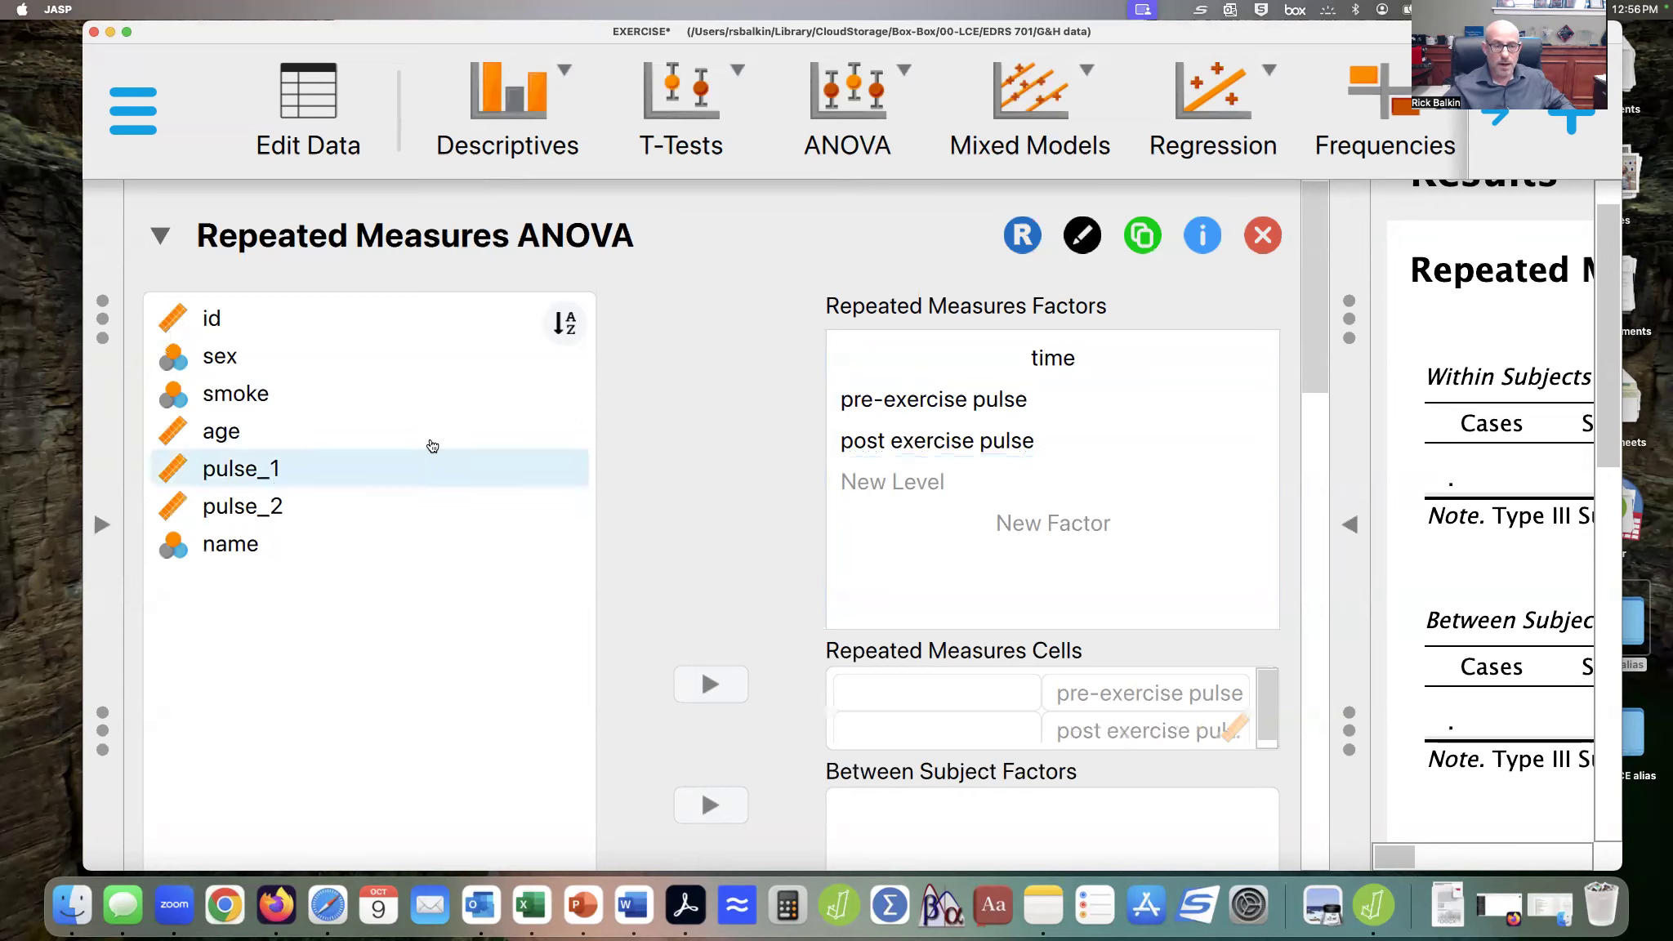
Assign pulse_1 and pulse_2 to the pre-exercise and post exercise repeated measures cells
{"action": "left_click", "coordinate": [261, 468]}
{"action": "scroll", "coordinate": [262, 472], "scroll_direction": "down", "scroll_amount": 3}
{"action": "key", "text": "shift+Down"}
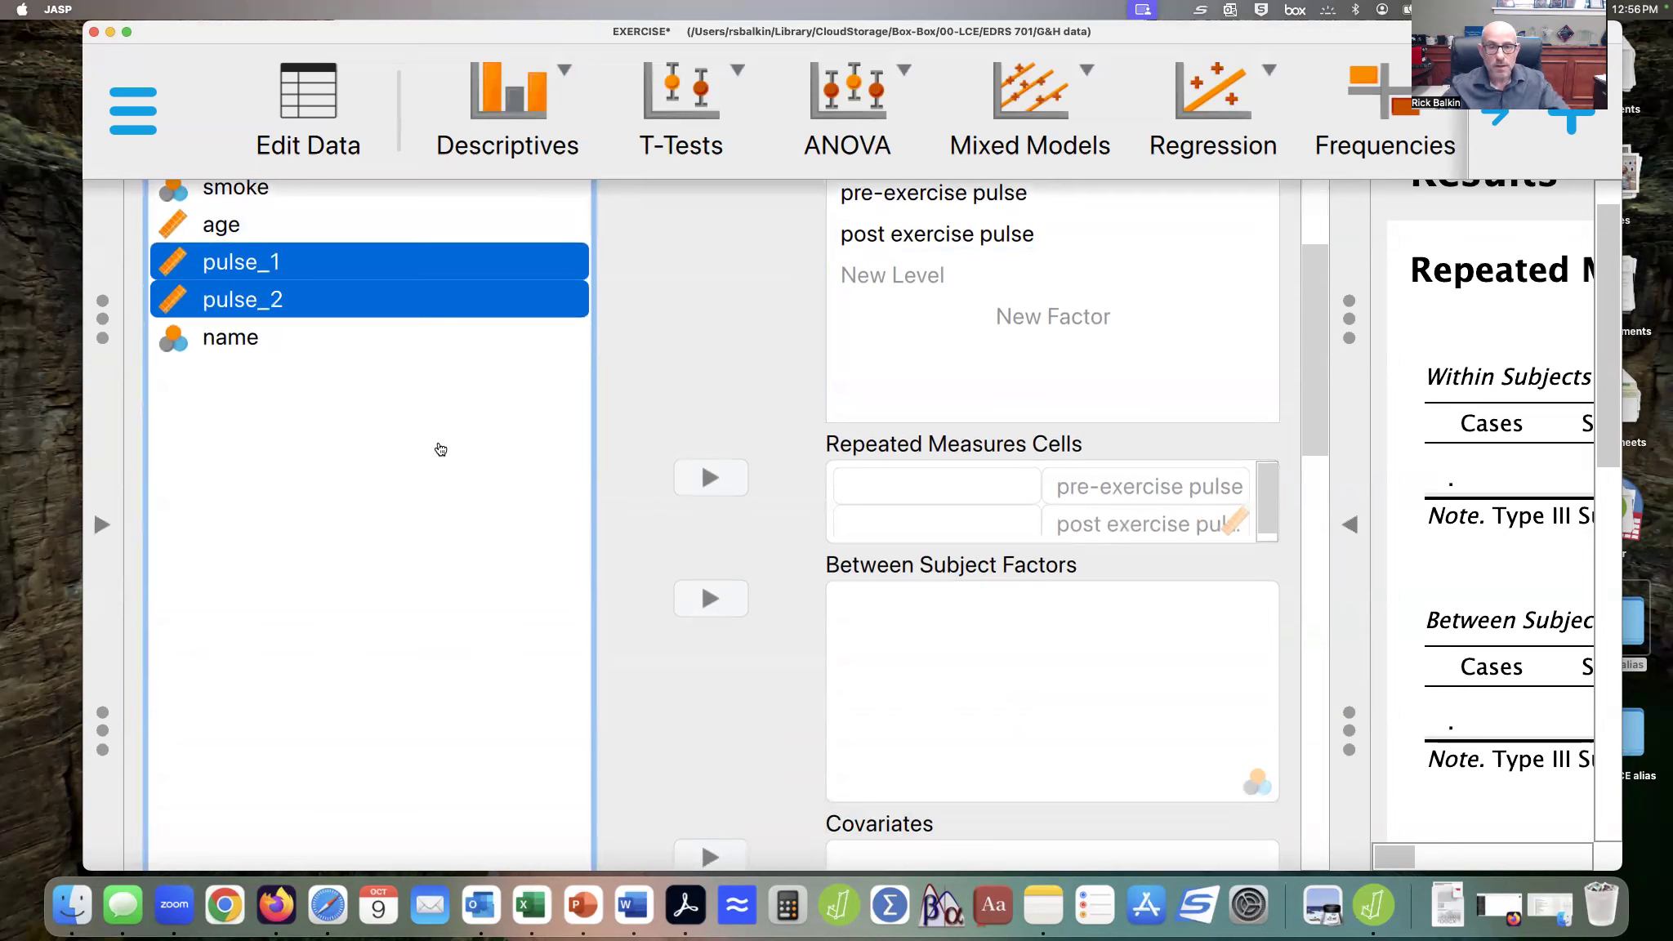
{"action": "left_click", "coordinate": [710, 477]}
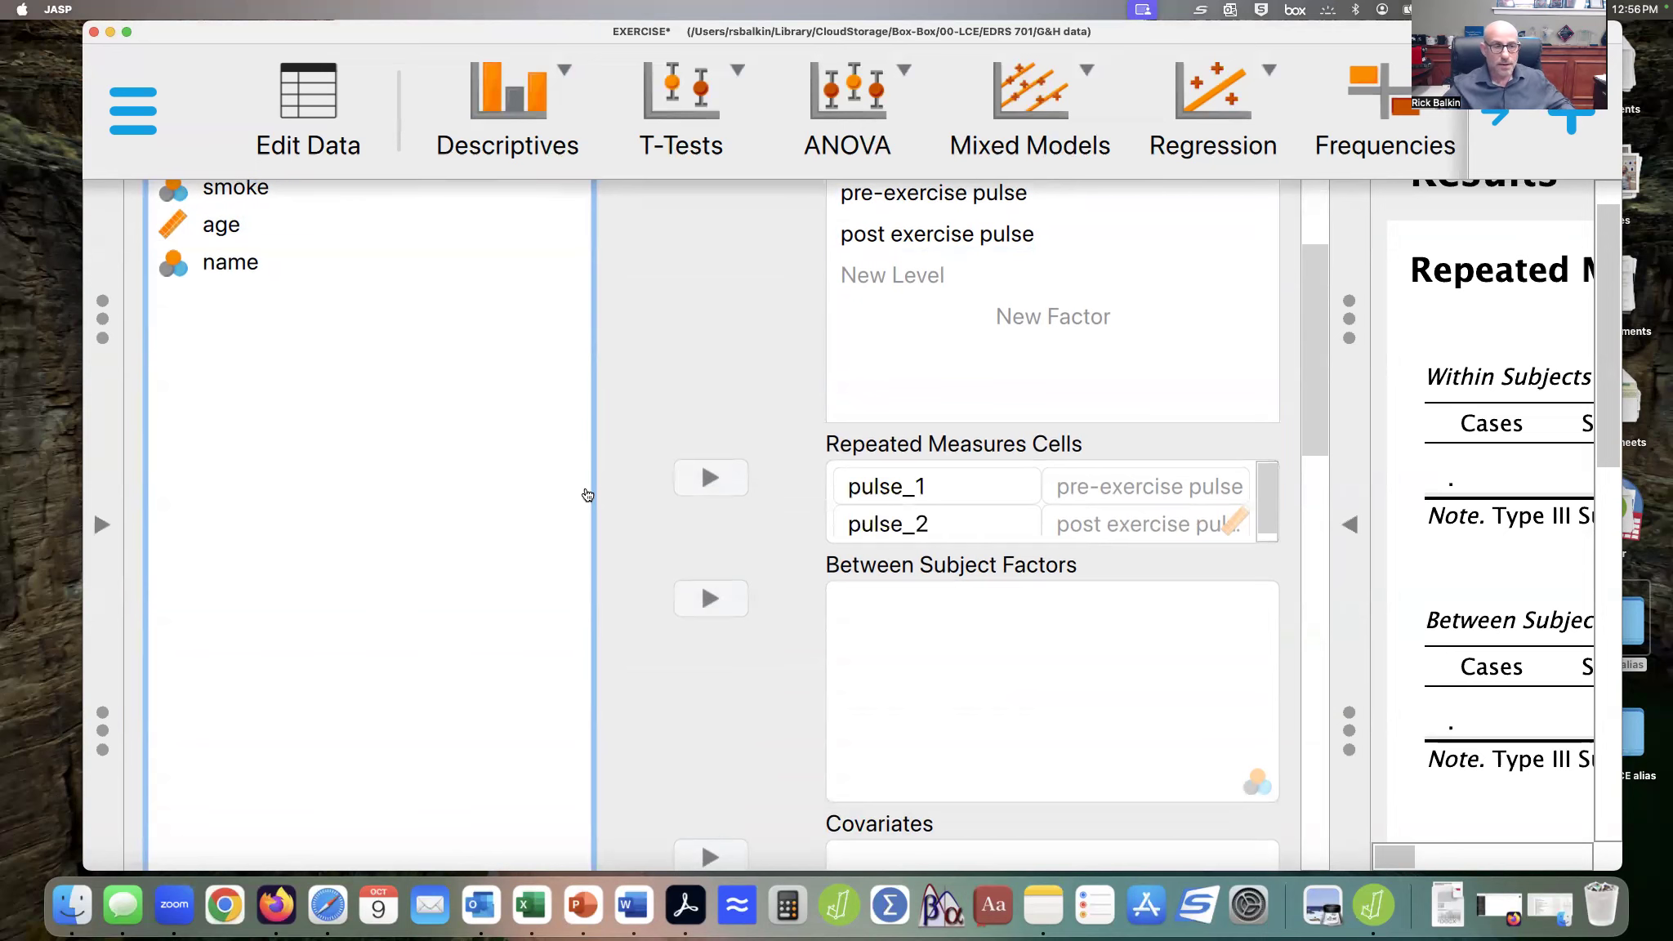
Add smoke as a between subject factor
{"action": "left_click", "coordinate": [260, 195]}
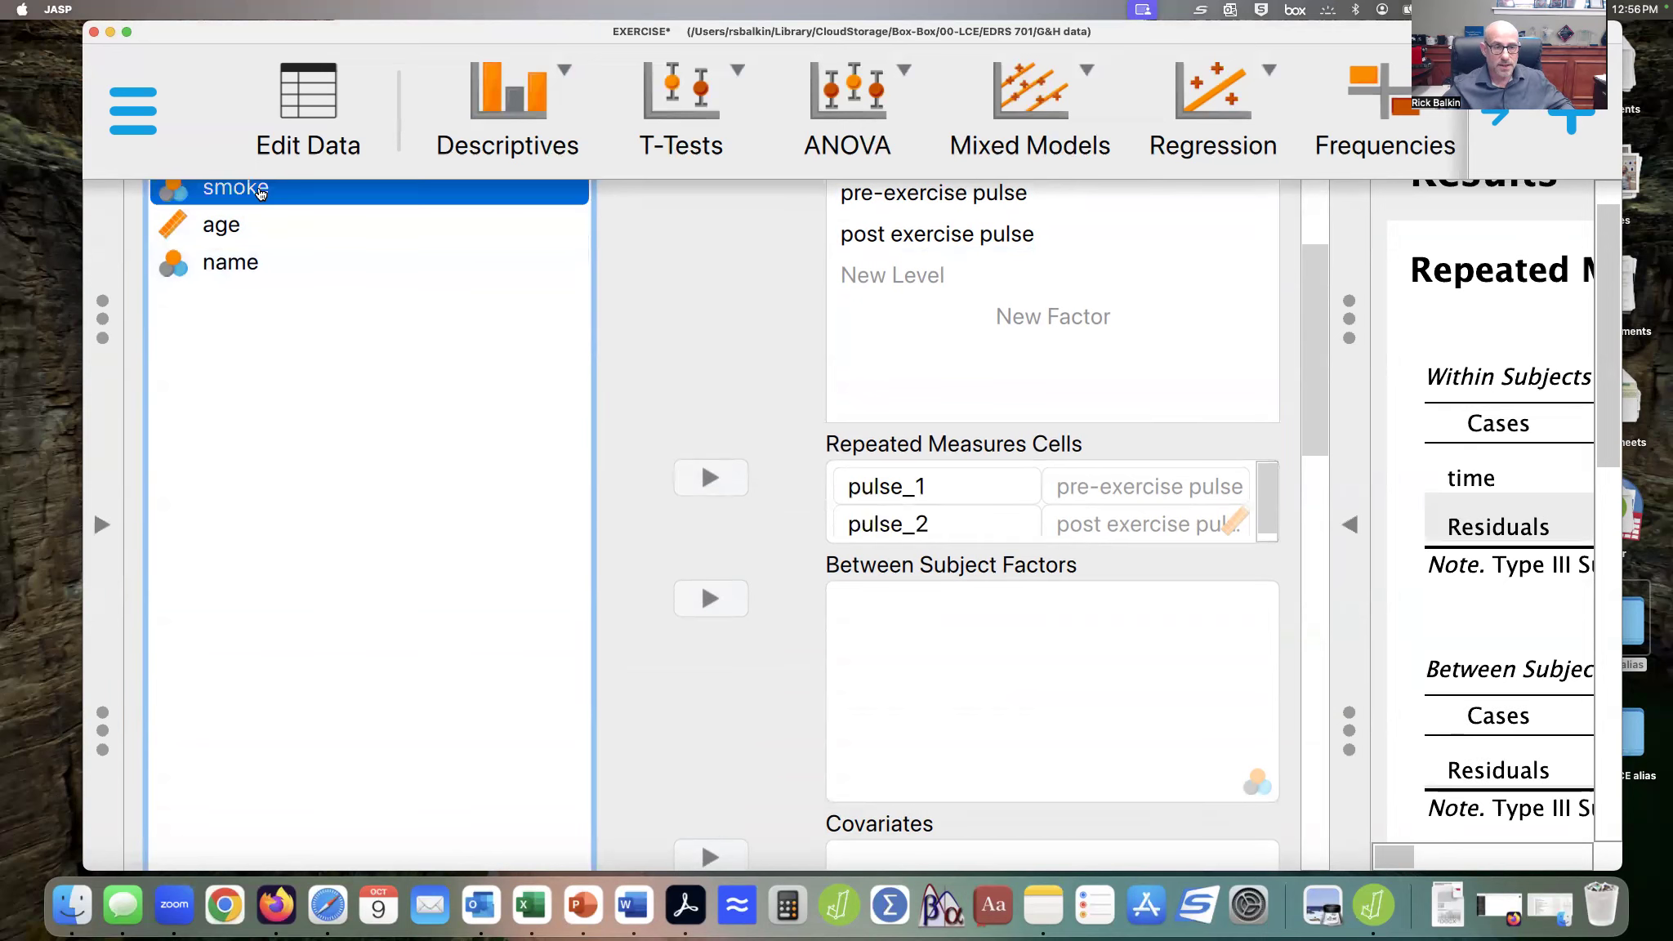
{"action": "scroll", "coordinate": [828, 320], "scroll_direction": "up", "scroll_amount": 3}
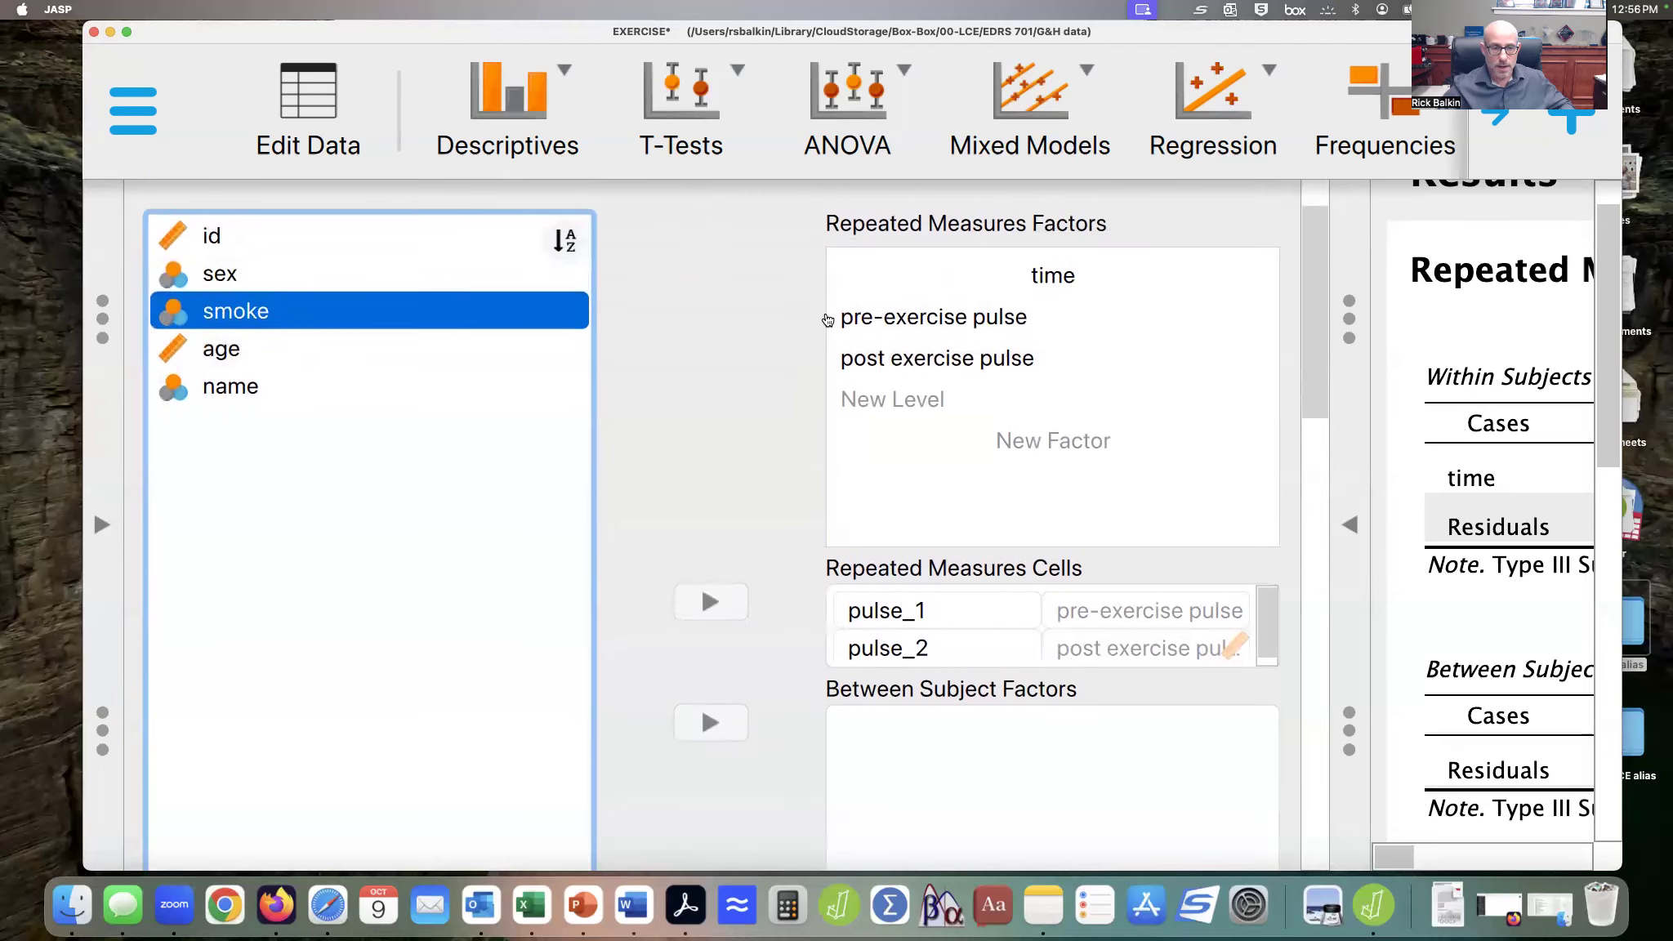
{"action": "left_click", "coordinate": [722, 716]}
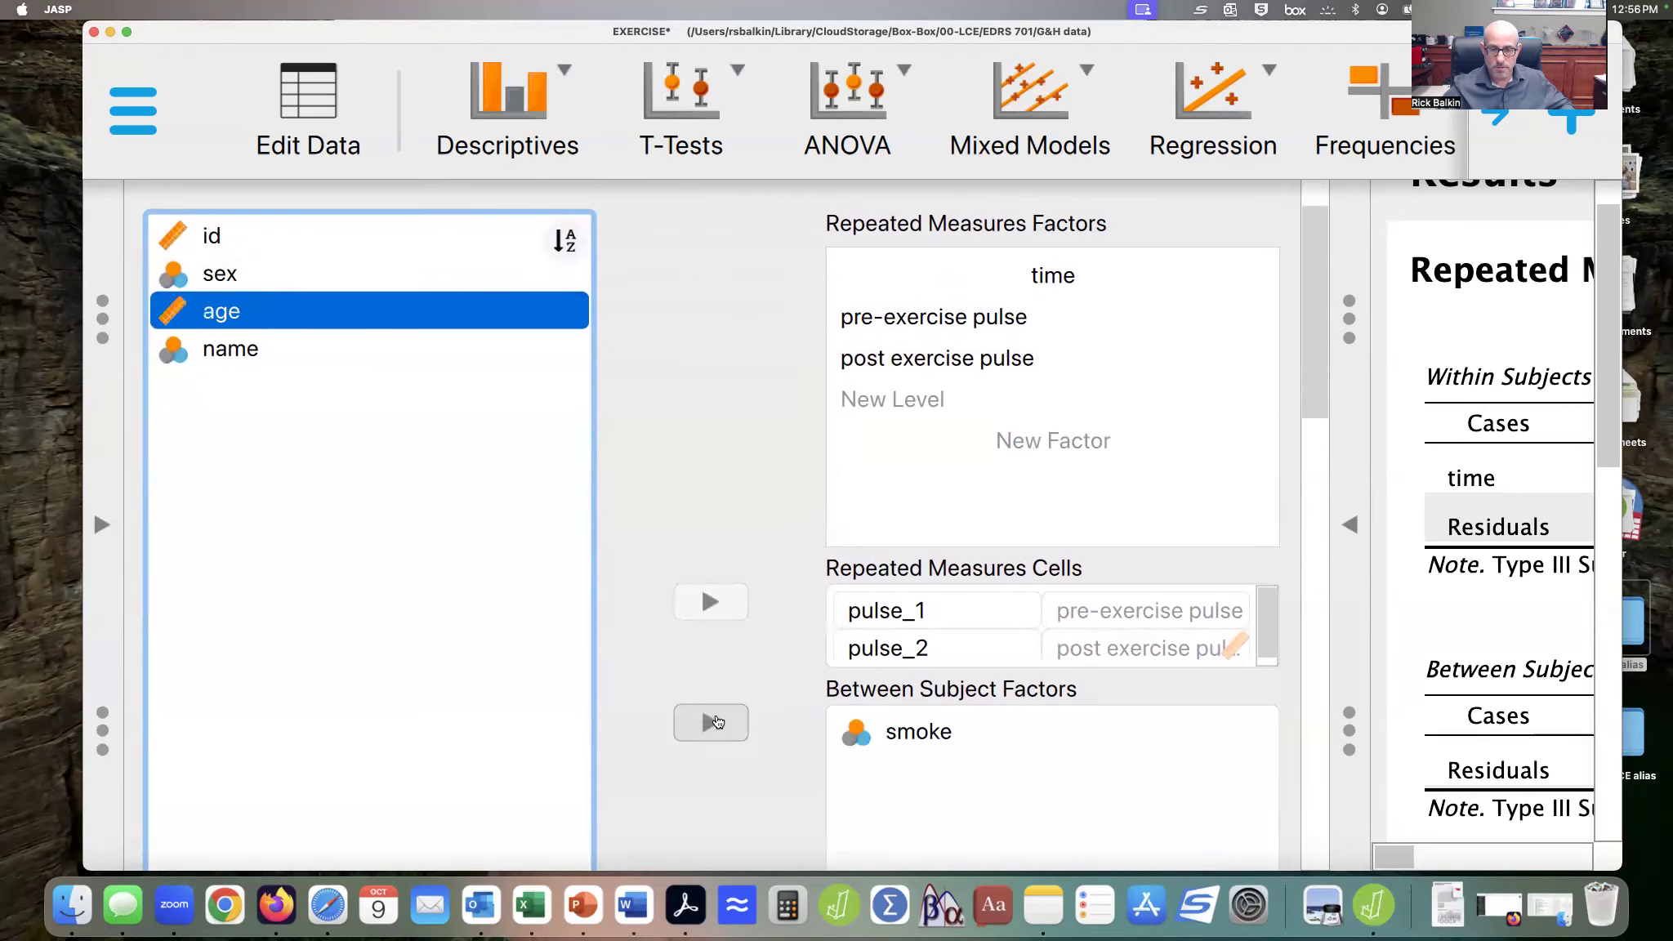
Include descriptive statistics and effect size estimates in the output, with only partial η² as the effect size measure
{"action": "scroll", "coordinate": [731, 808], "scroll_direction": "down", "scroll_amount": 5}
{"action": "scroll", "coordinate": [731, 807], "scroll_direction": "down", "scroll_amount": 12}
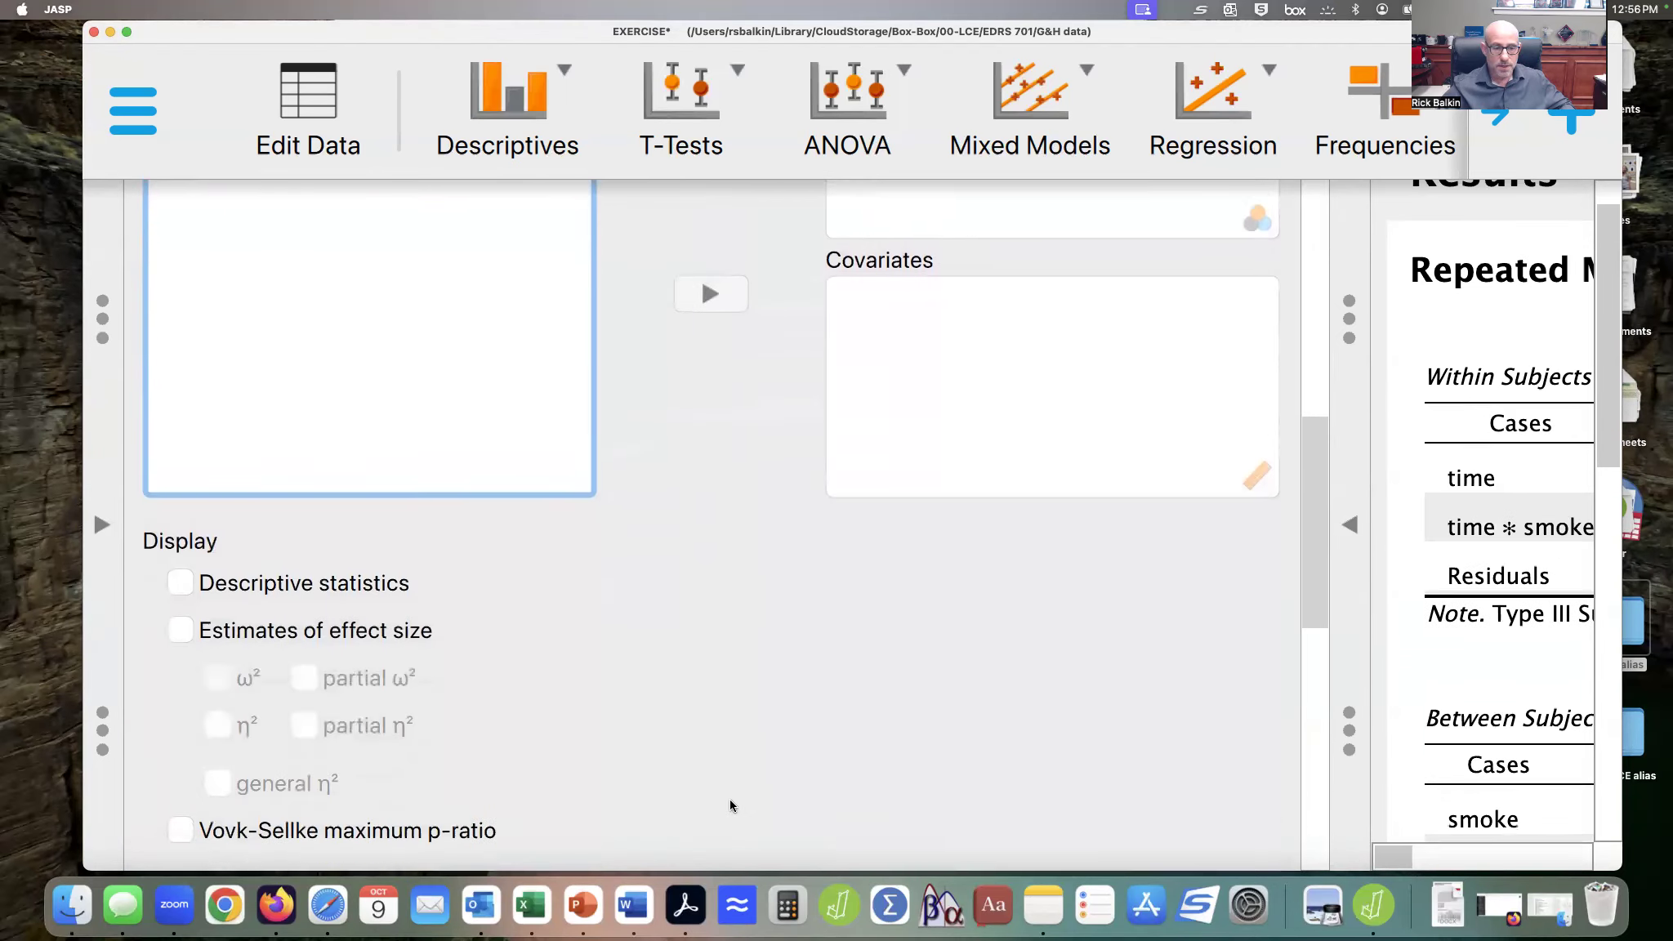
{"action": "left_click", "coordinate": [183, 523]}
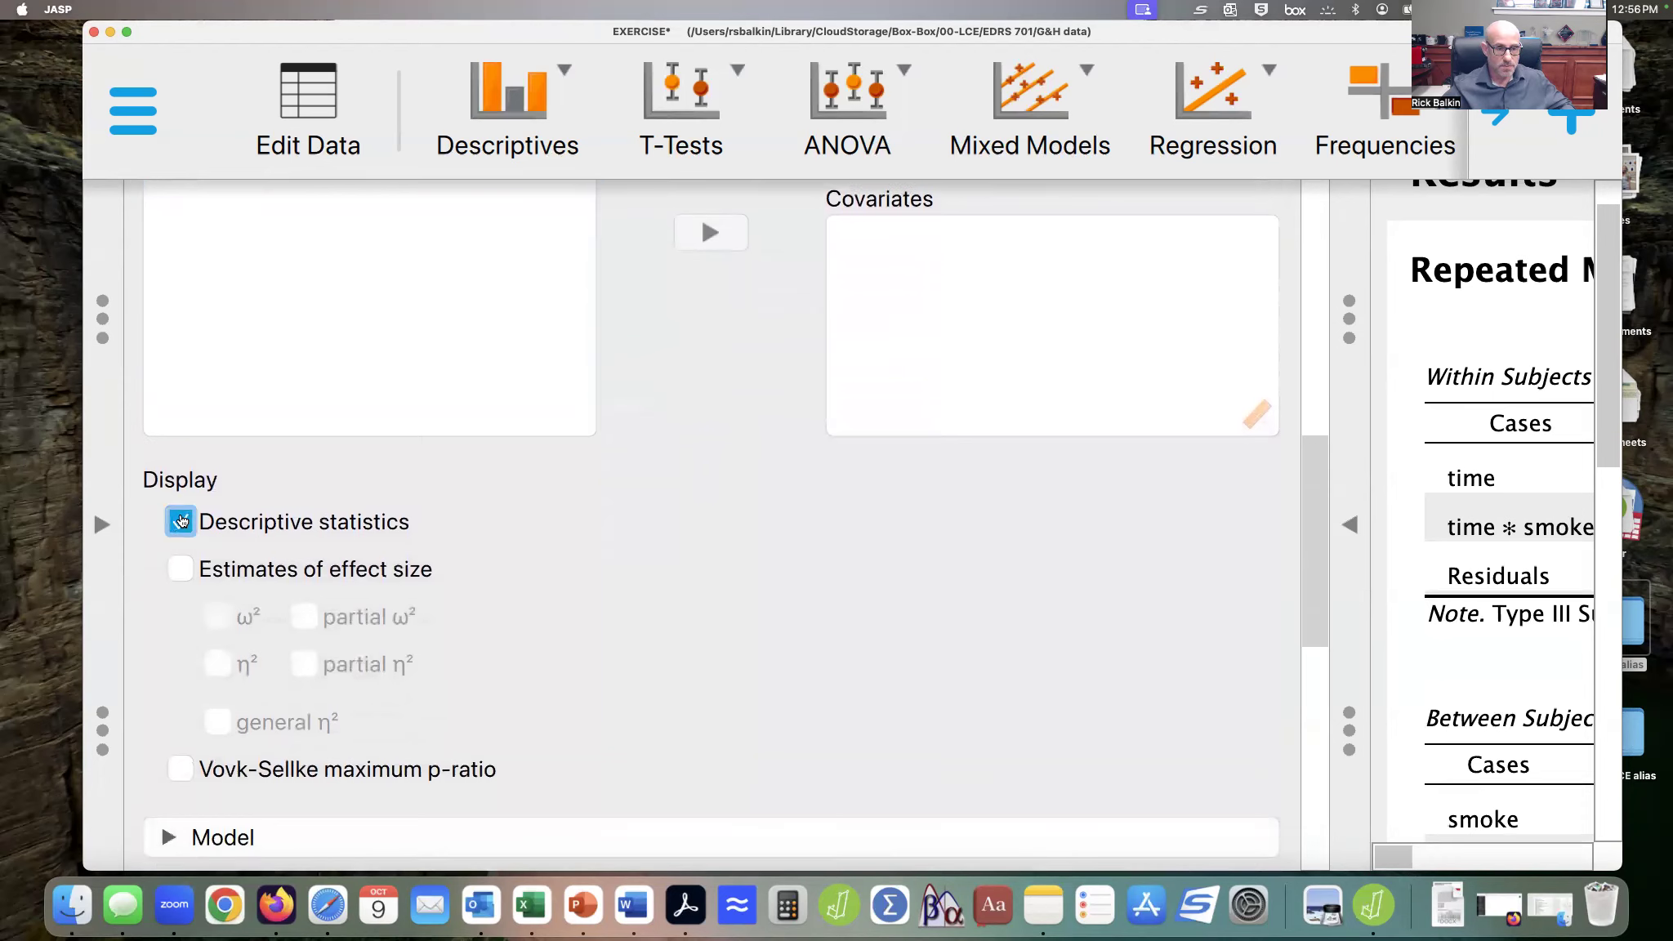
{"action": "left_click", "coordinate": [180, 570]}
{"action": "left_click", "coordinate": [304, 664]}
{"action": "left_click", "coordinate": [232, 625]}
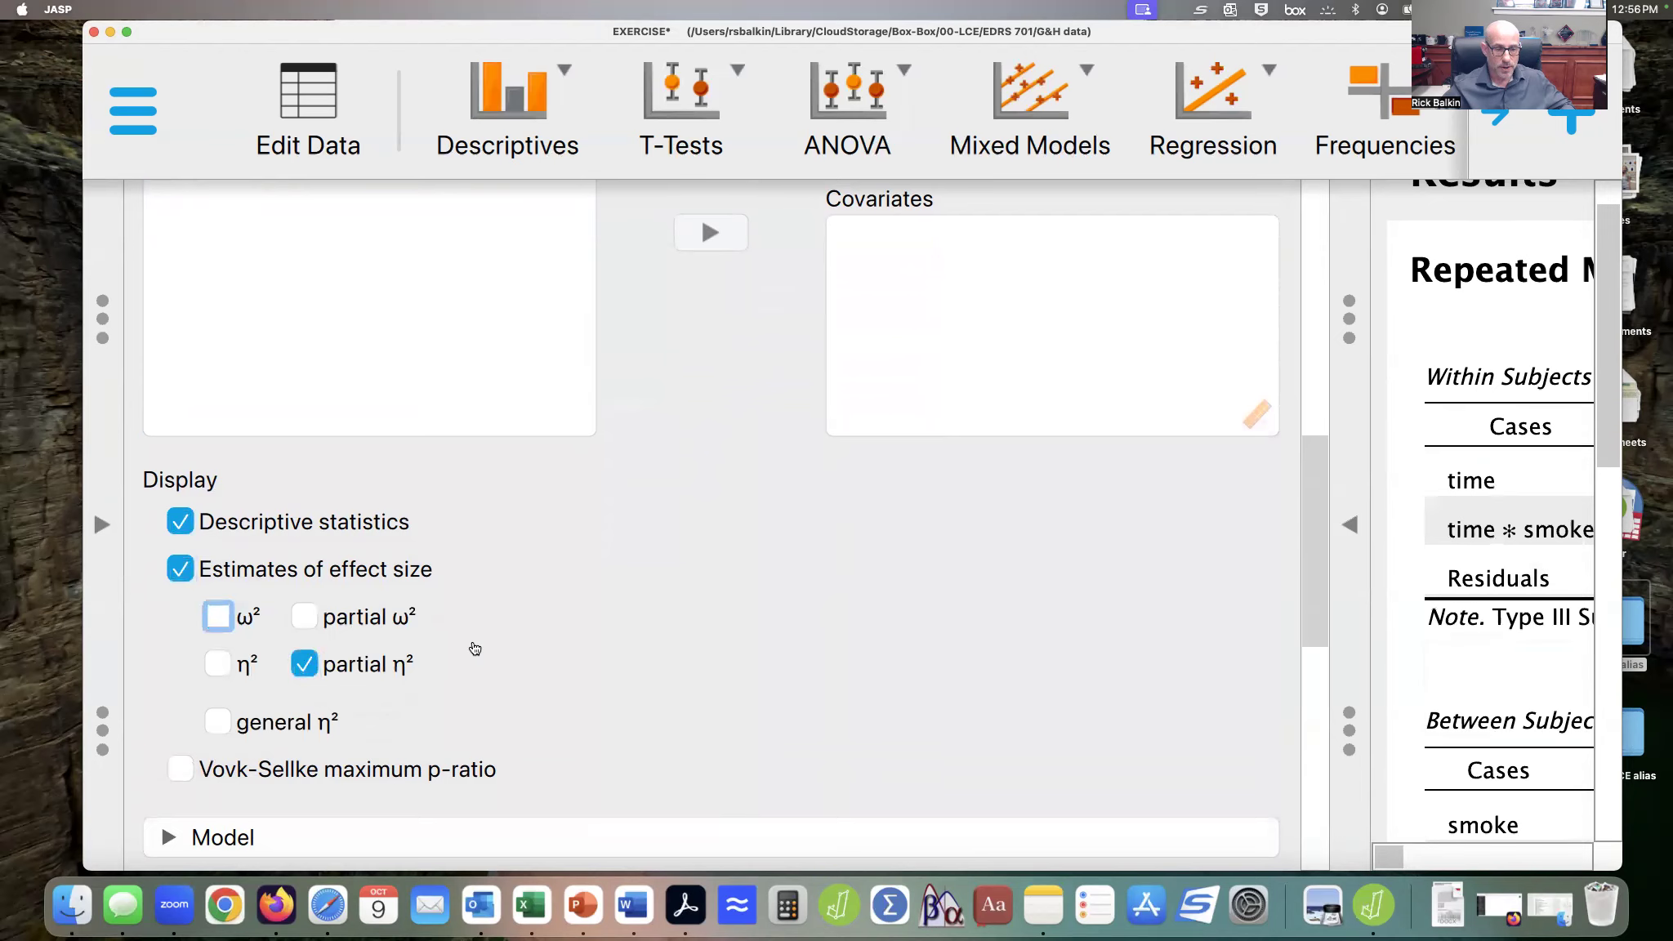
Set up a descriptives plot with time on the horizontal axis and smoke as separate lines
{"action": "scroll", "coordinate": [471, 644], "scroll_direction": "down", "scroll_amount": 5}
{"action": "scroll", "coordinate": [471, 648], "scroll_direction": "down", "scroll_amount": 4}
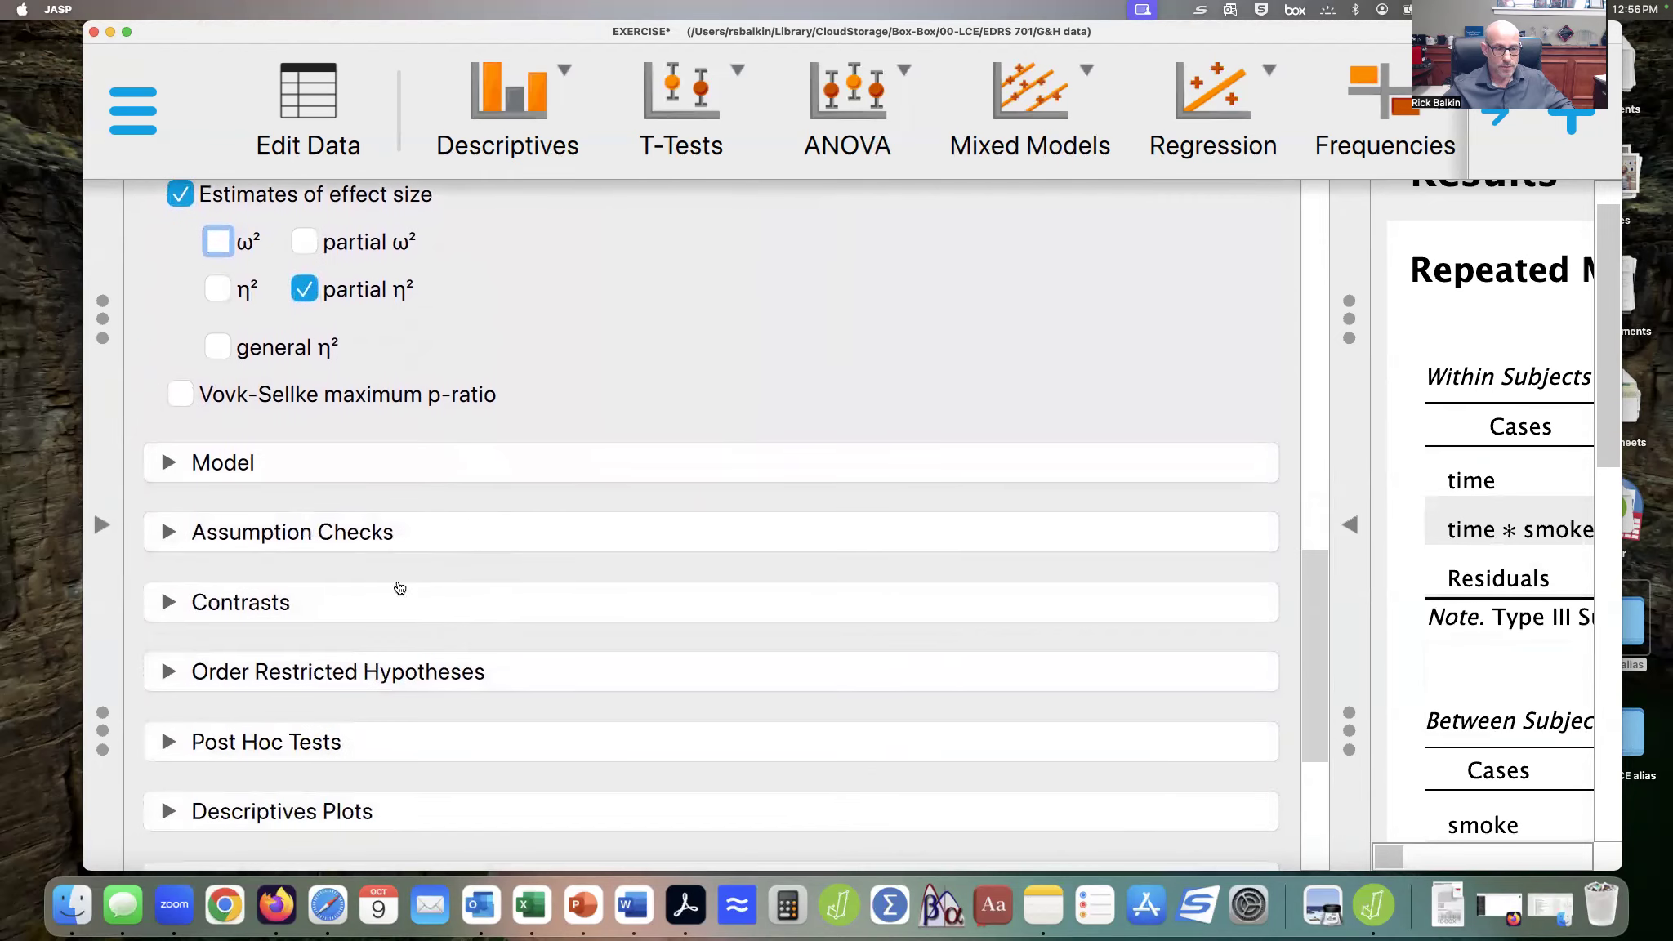
{"action": "scroll", "coordinate": [391, 584], "scroll_direction": "down", "scroll_amount": 3}
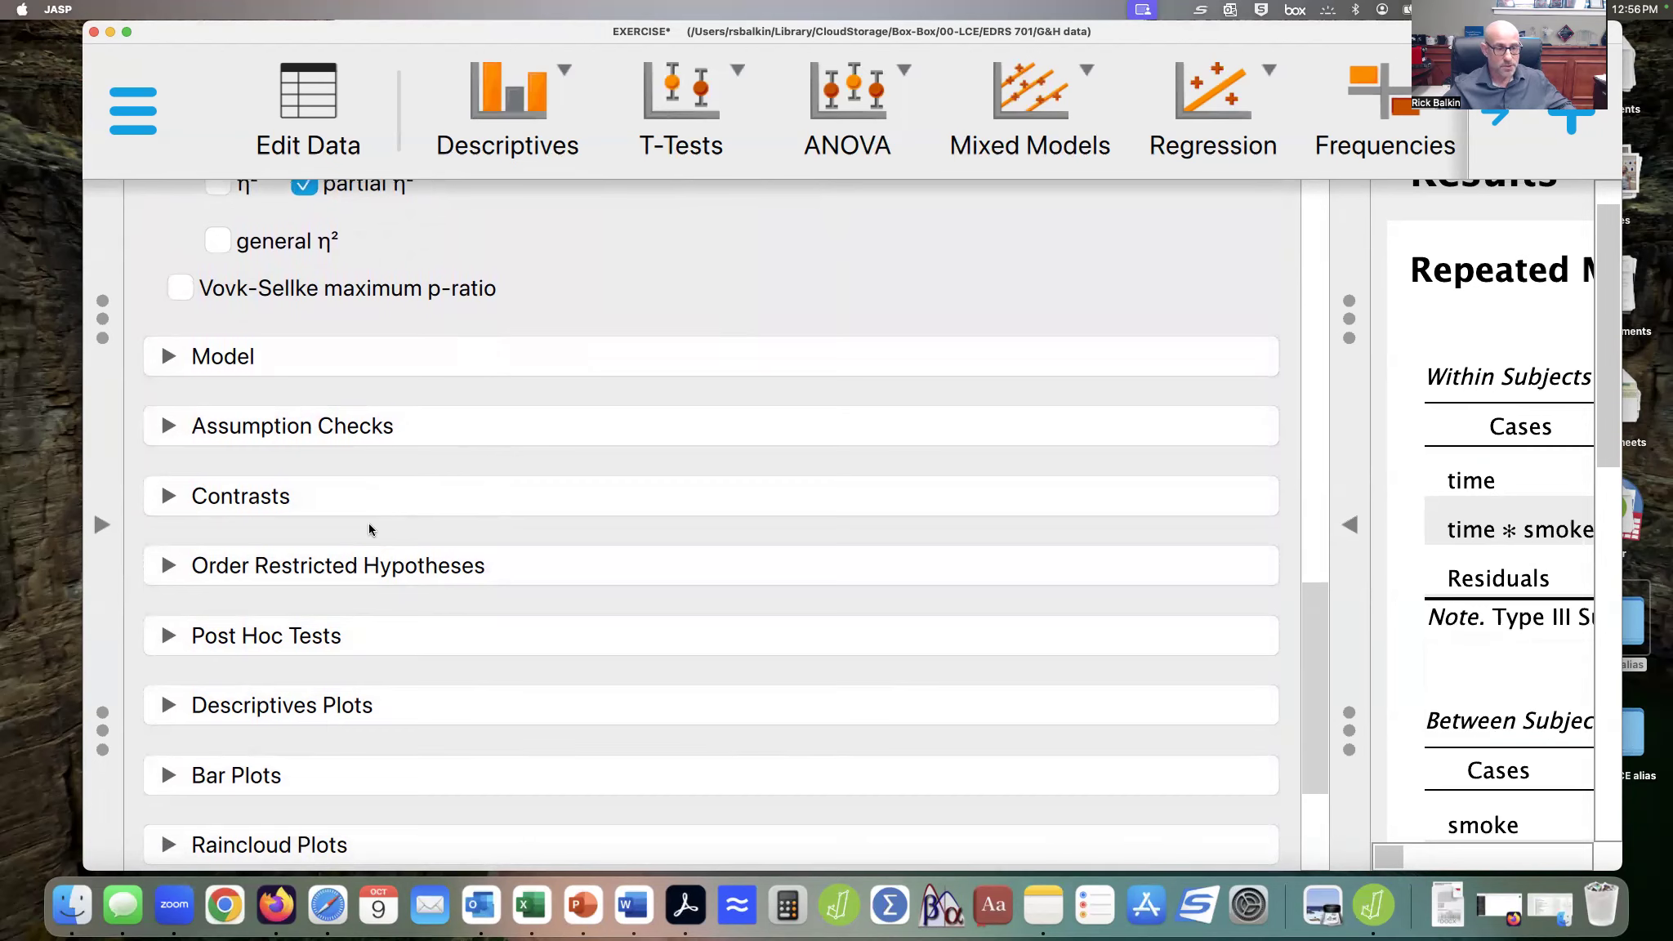
{"action": "scroll", "coordinate": [369, 529], "scroll_direction": "down", "scroll_amount": 1}
{"action": "scroll", "coordinate": [369, 531], "scroll_direction": "up", "scroll_amount": 2}
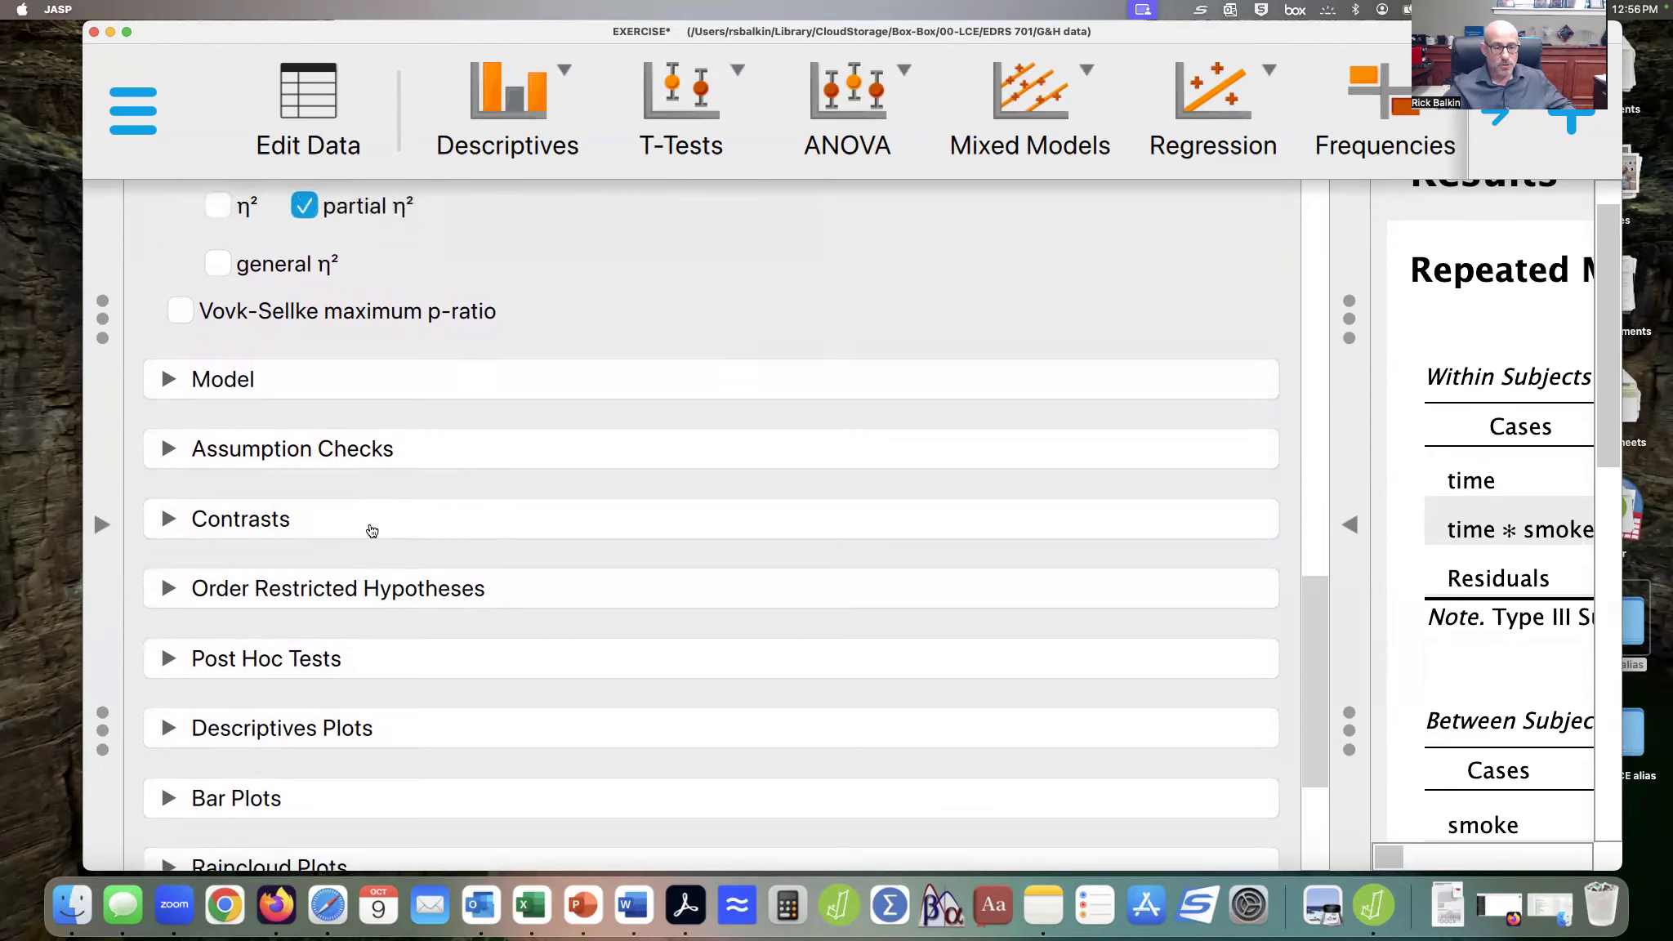
{"action": "scroll", "coordinate": [372, 531], "scroll_direction": "up", "scroll_amount": 2}
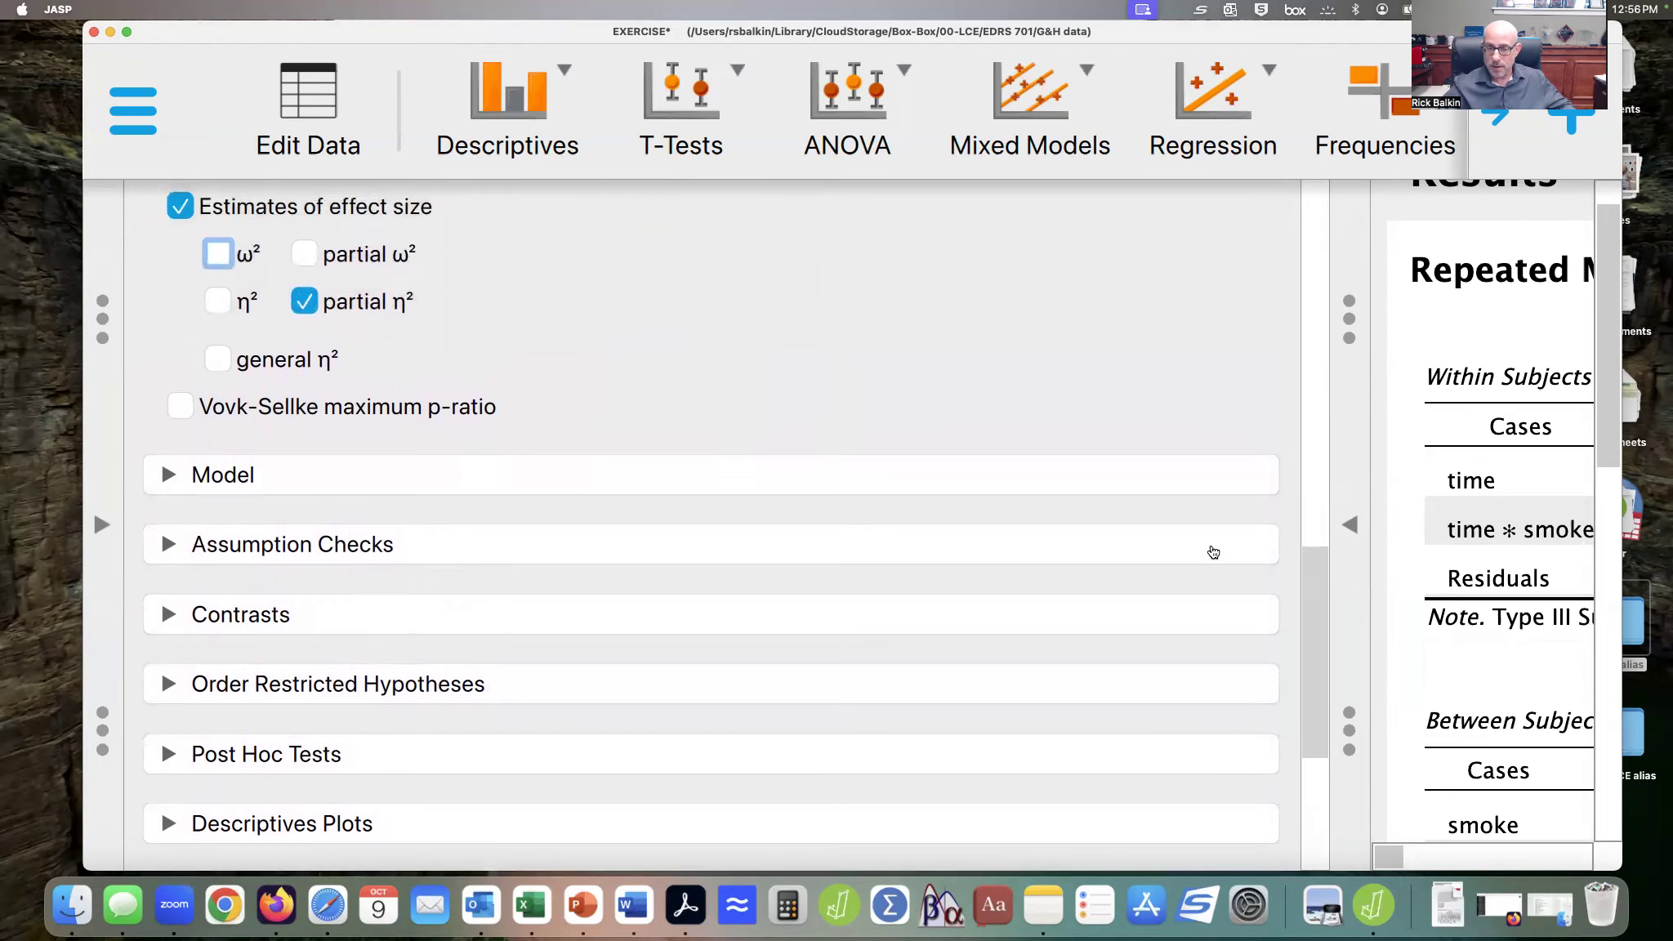
{"action": "scroll", "coordinate": [1017, 609], "scroll_direction": "down", "scroll_amount": 3}
{"action": "scroll", "coordinate": [1017, 609], "scroll_direction": "down", "scroll_amount": 3}
{"action": "left_click", "coordinate": [336, 579]}
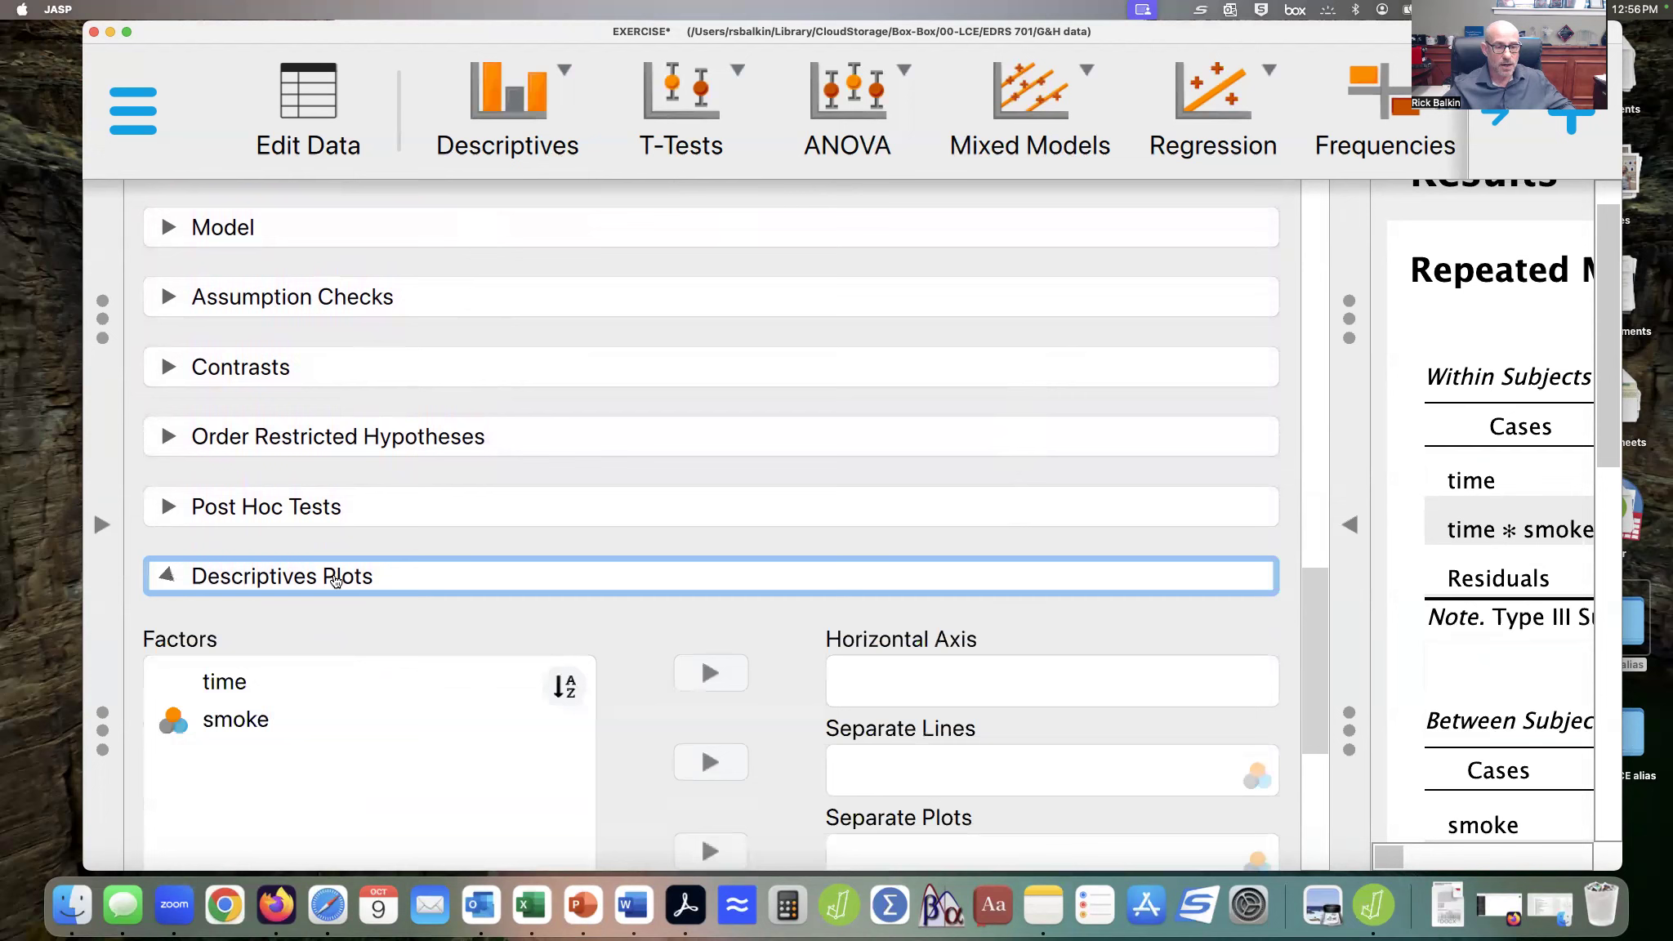
{"action": "left_click", "coordinate": [211, 681]}
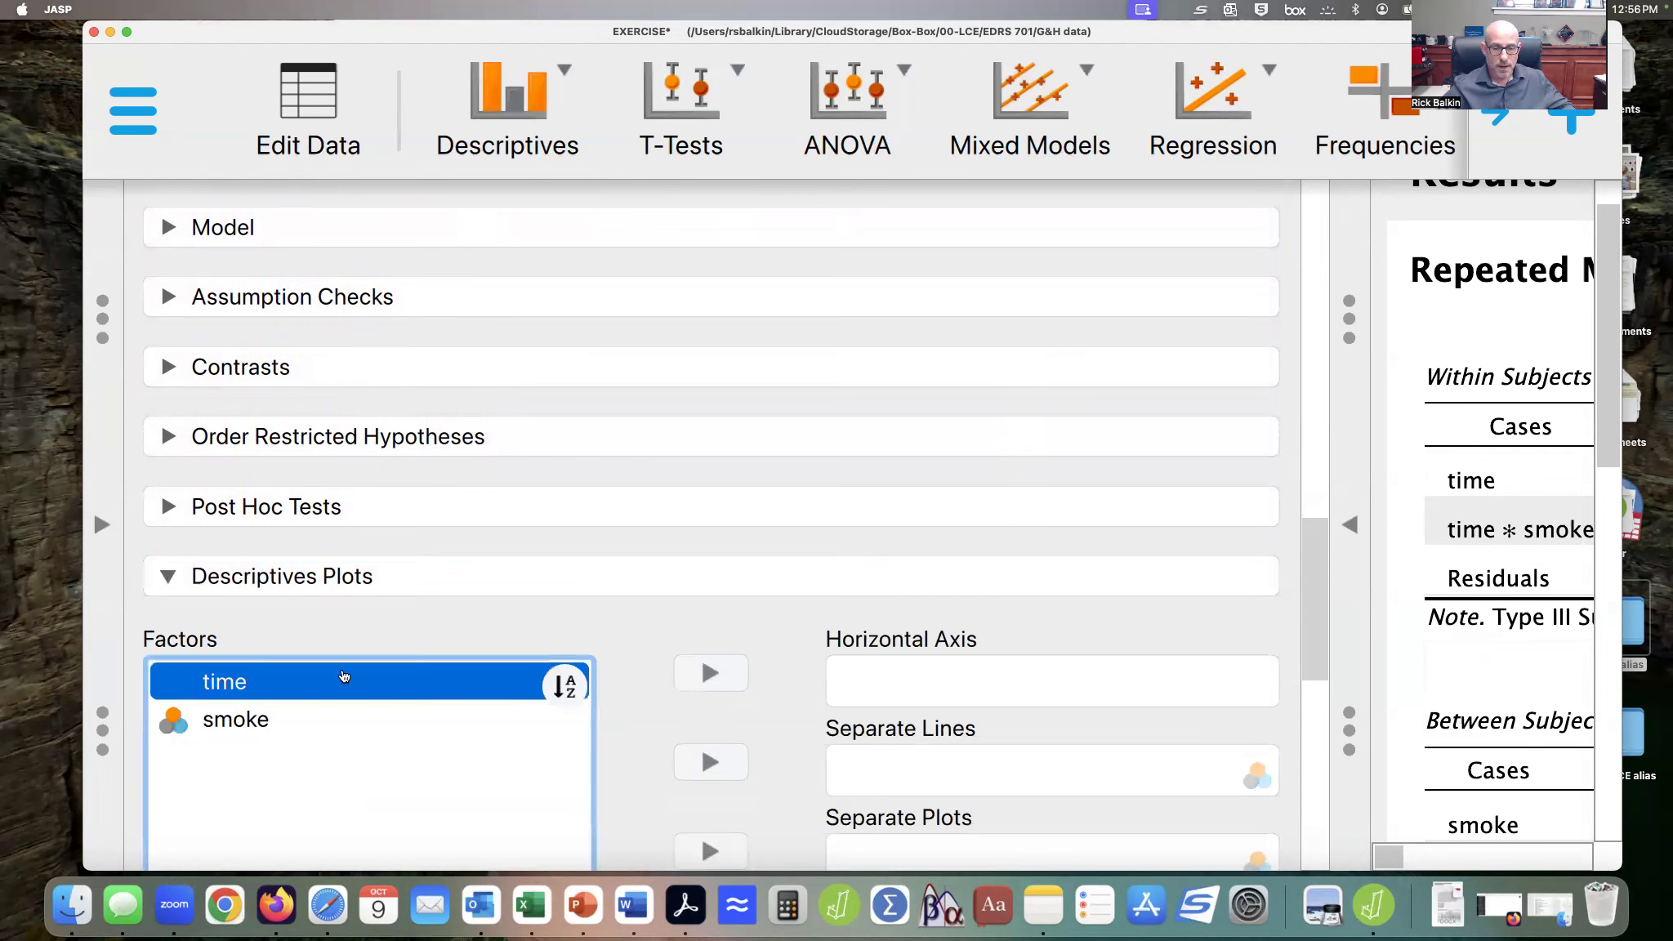
{"action": "left_click", "coordinate": [703, 672]}
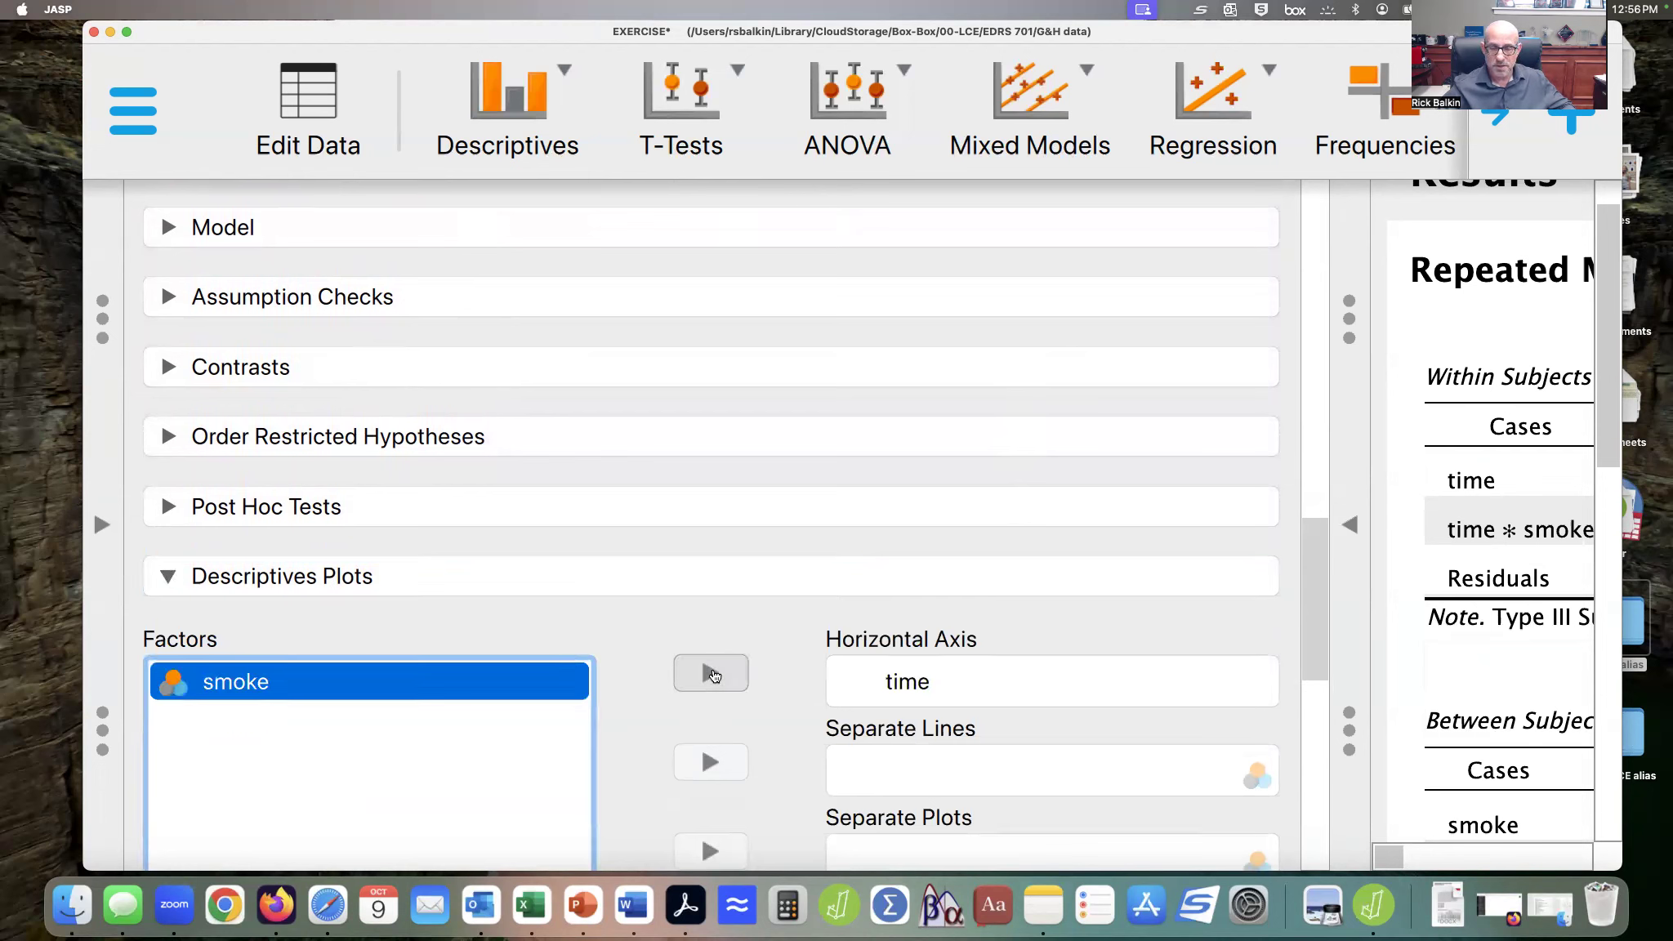
{"action": "left_click", "coordinate": [705, 763]}
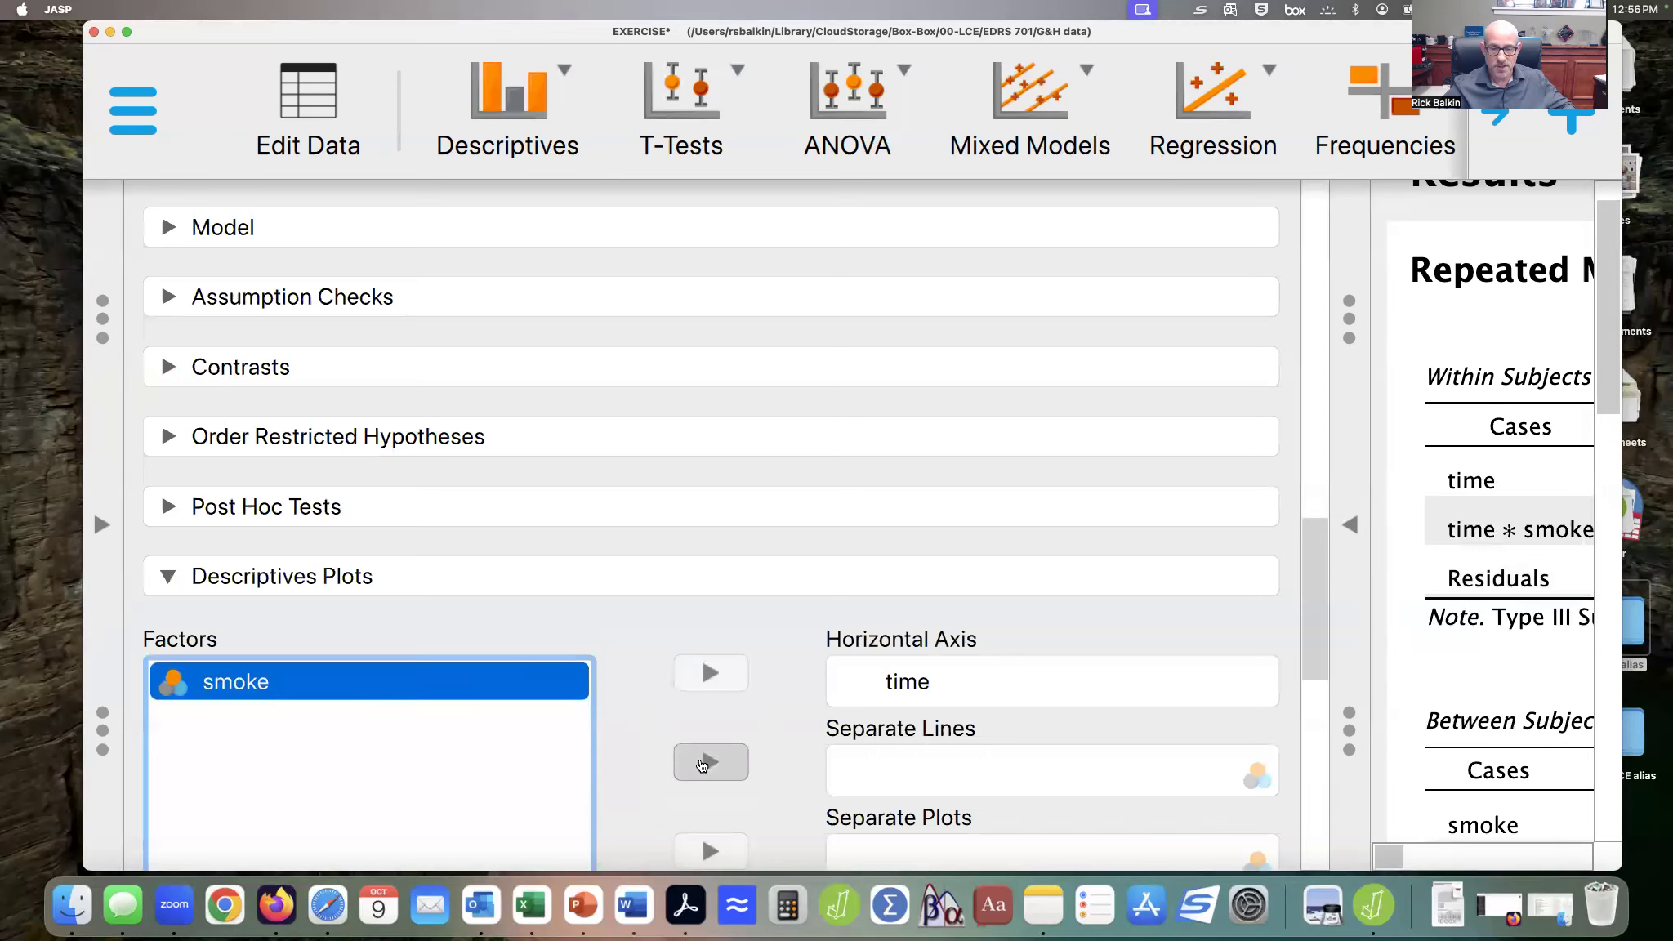
Expand the results to full width and enlarge the descriptives plot below the ANOVA tables
{"action": "left_click", "coordinate": [1351, 529]}
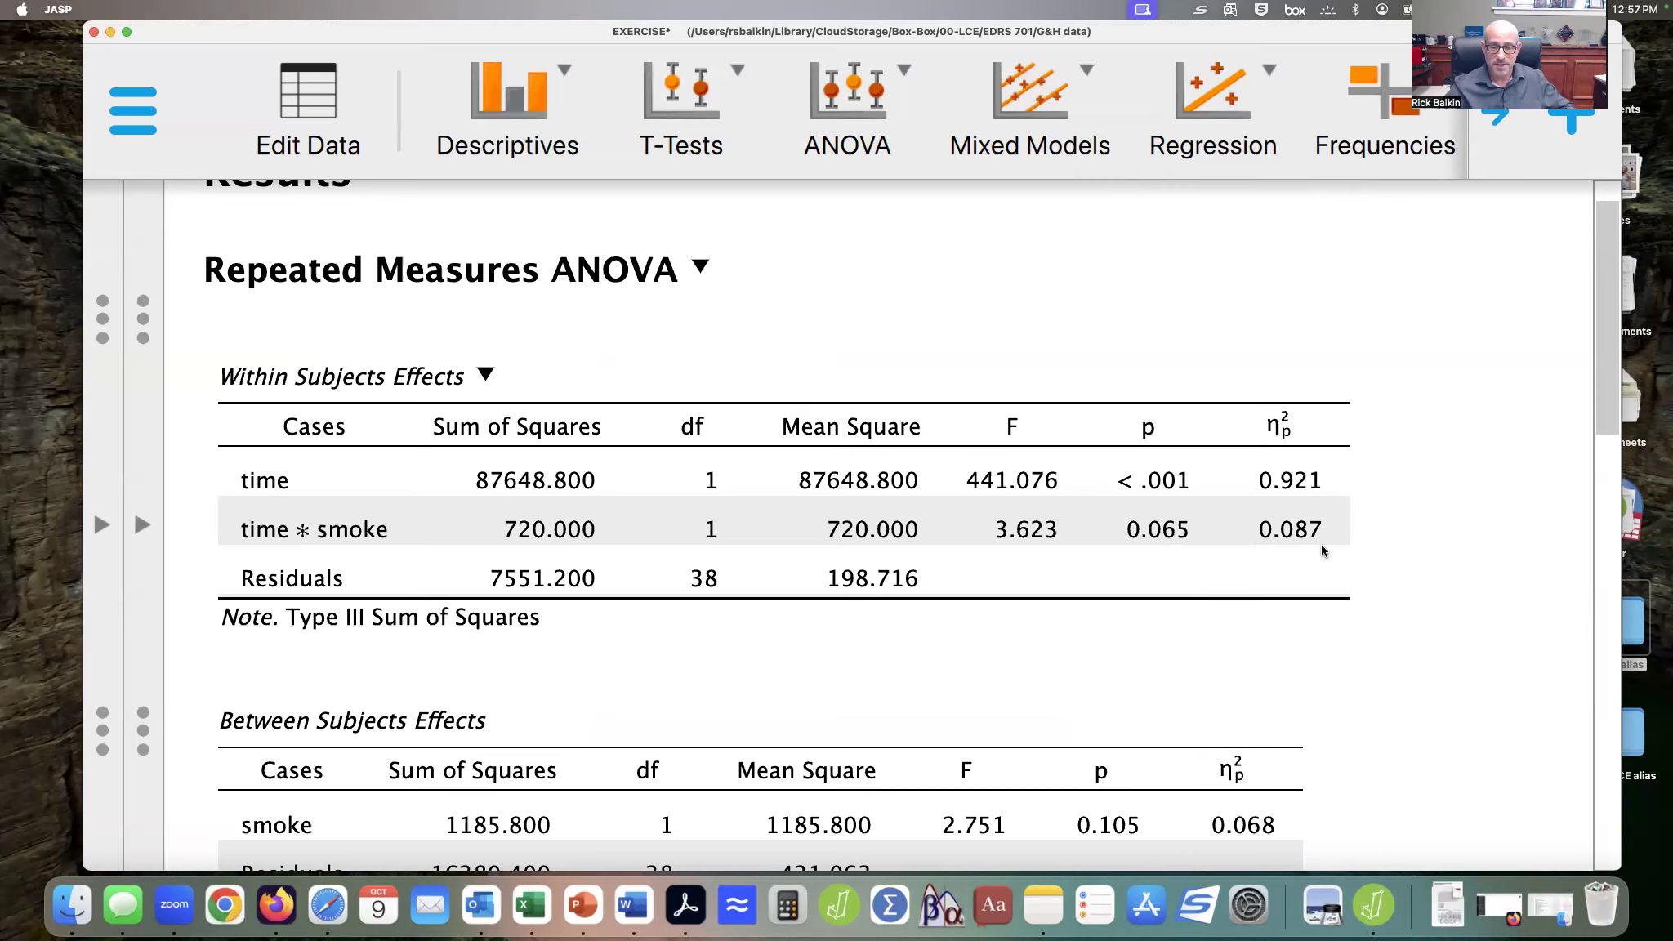
{"action": "scroll", "coordinate": [1322, 549], "scroll_direction": "down", "scroll_amount": 5}
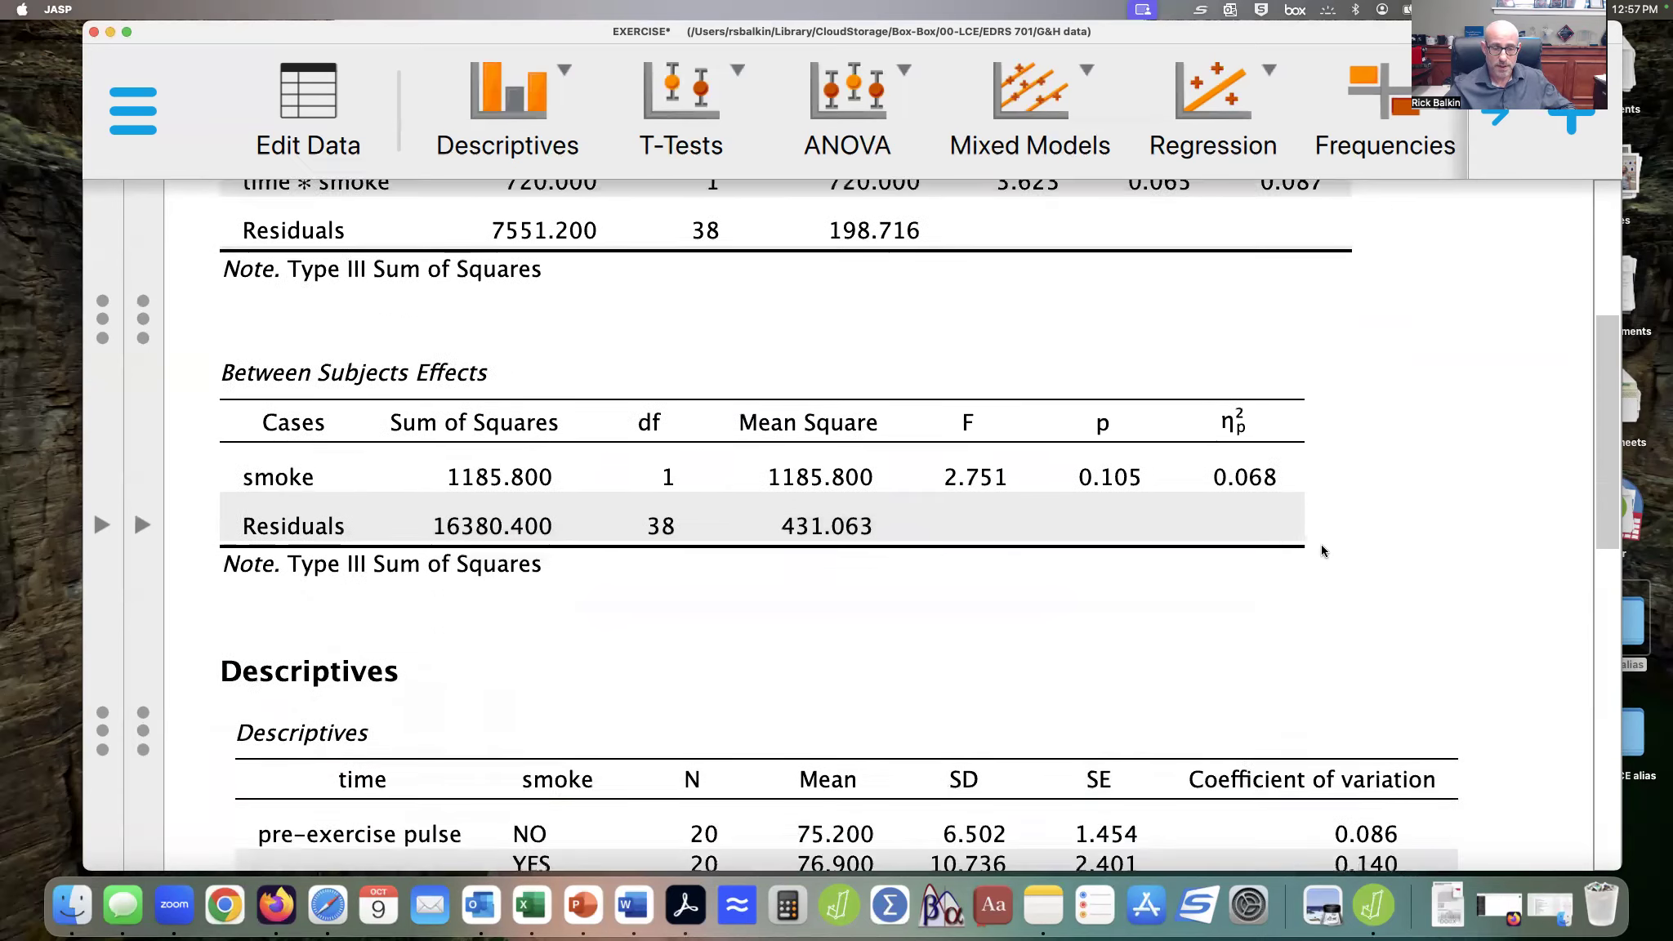
{"action": "scroll", "coordinate": [1323, 550], "scroll_direction": "down", "scroll_amount": 10}
{"action": "mouse_move", "coordinate": [555, 675]}
{"action": "left_click_drag", "start_coordinate": [1034, 826], "coordinate": [1291, 875]}
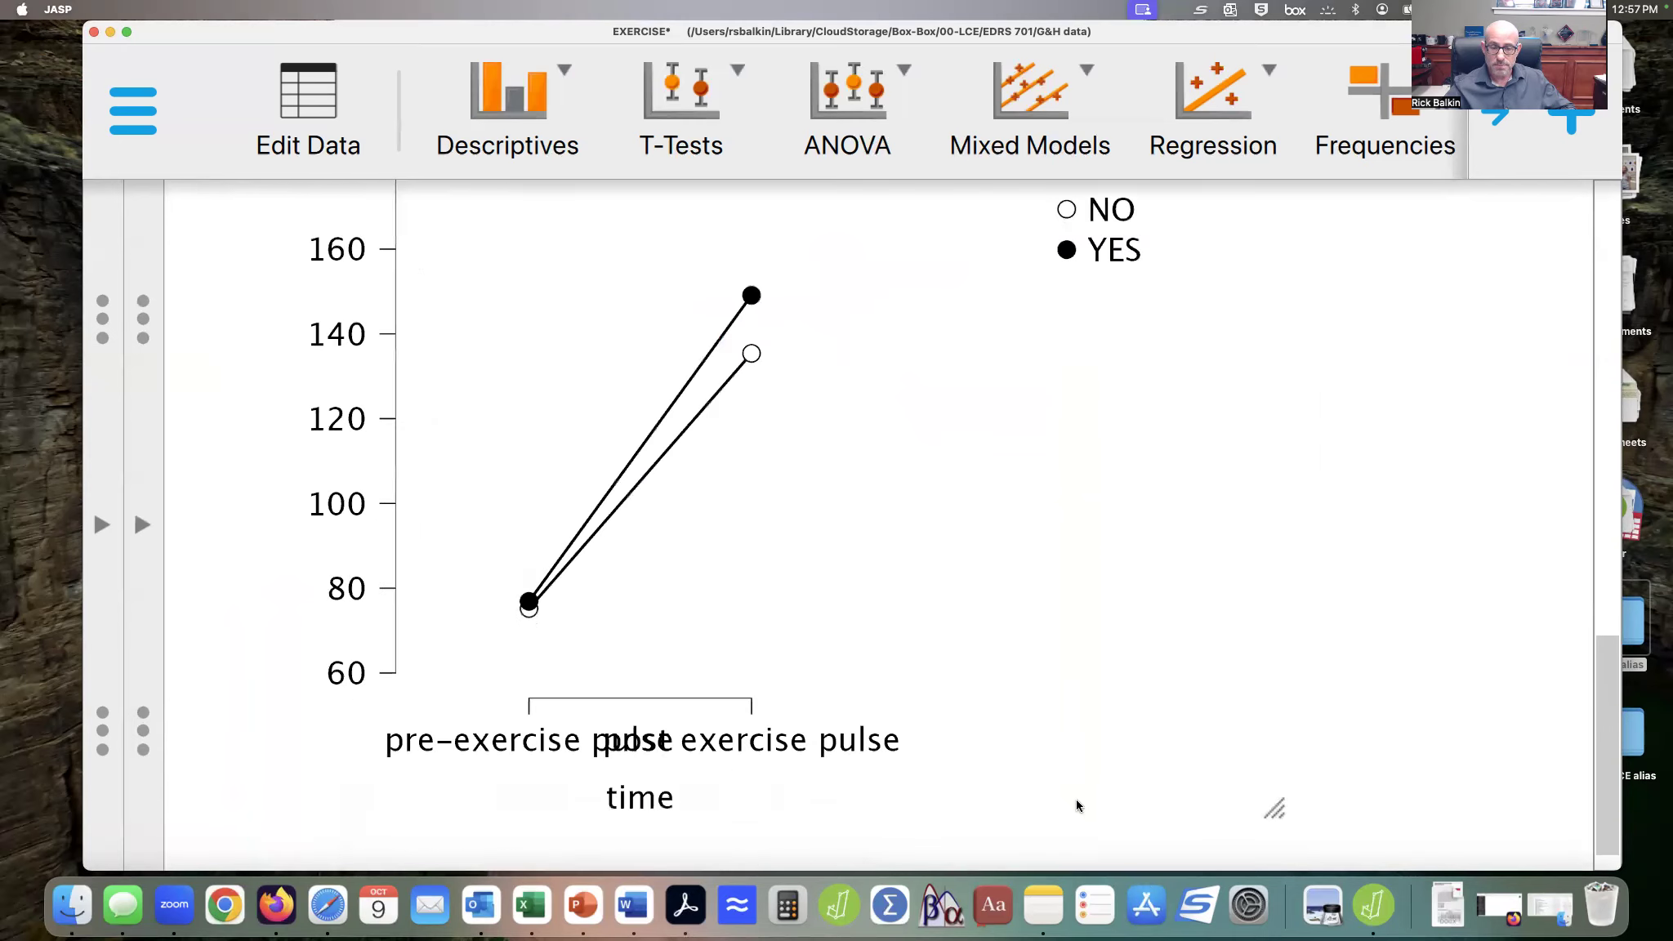
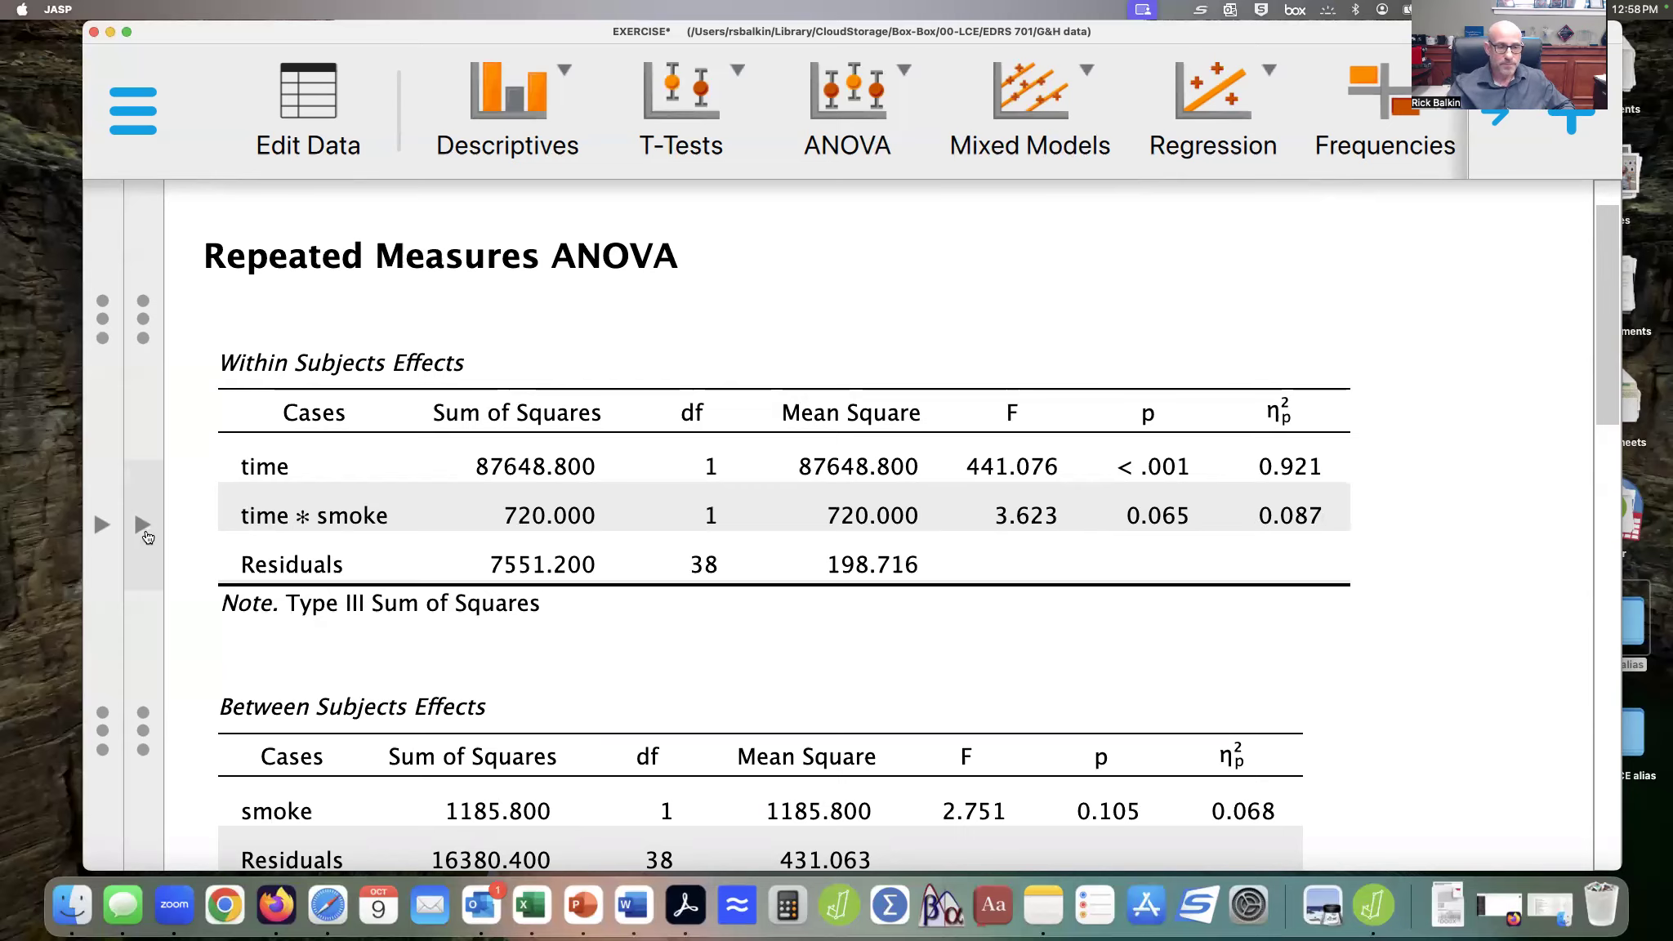
Create a scale-type computed column named change in the data table, defined with drag-and-drop
{"action": "left_click", "coordinate": [142, 524]}
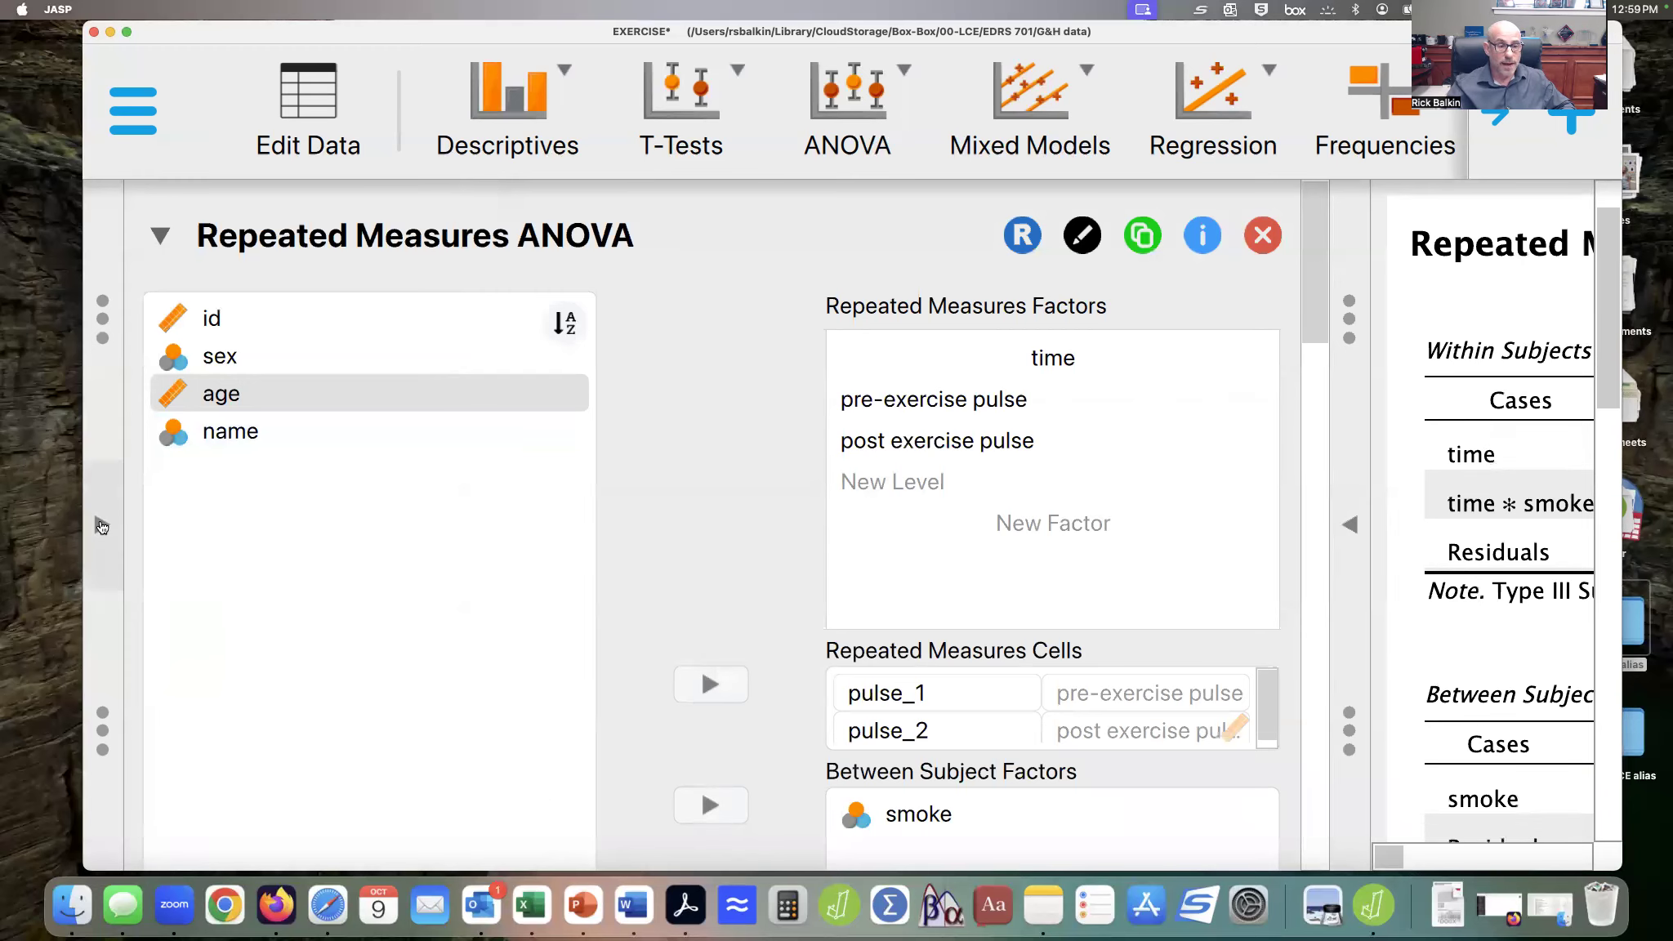
{"action": "left_click", "coordinate": [101, 523]}
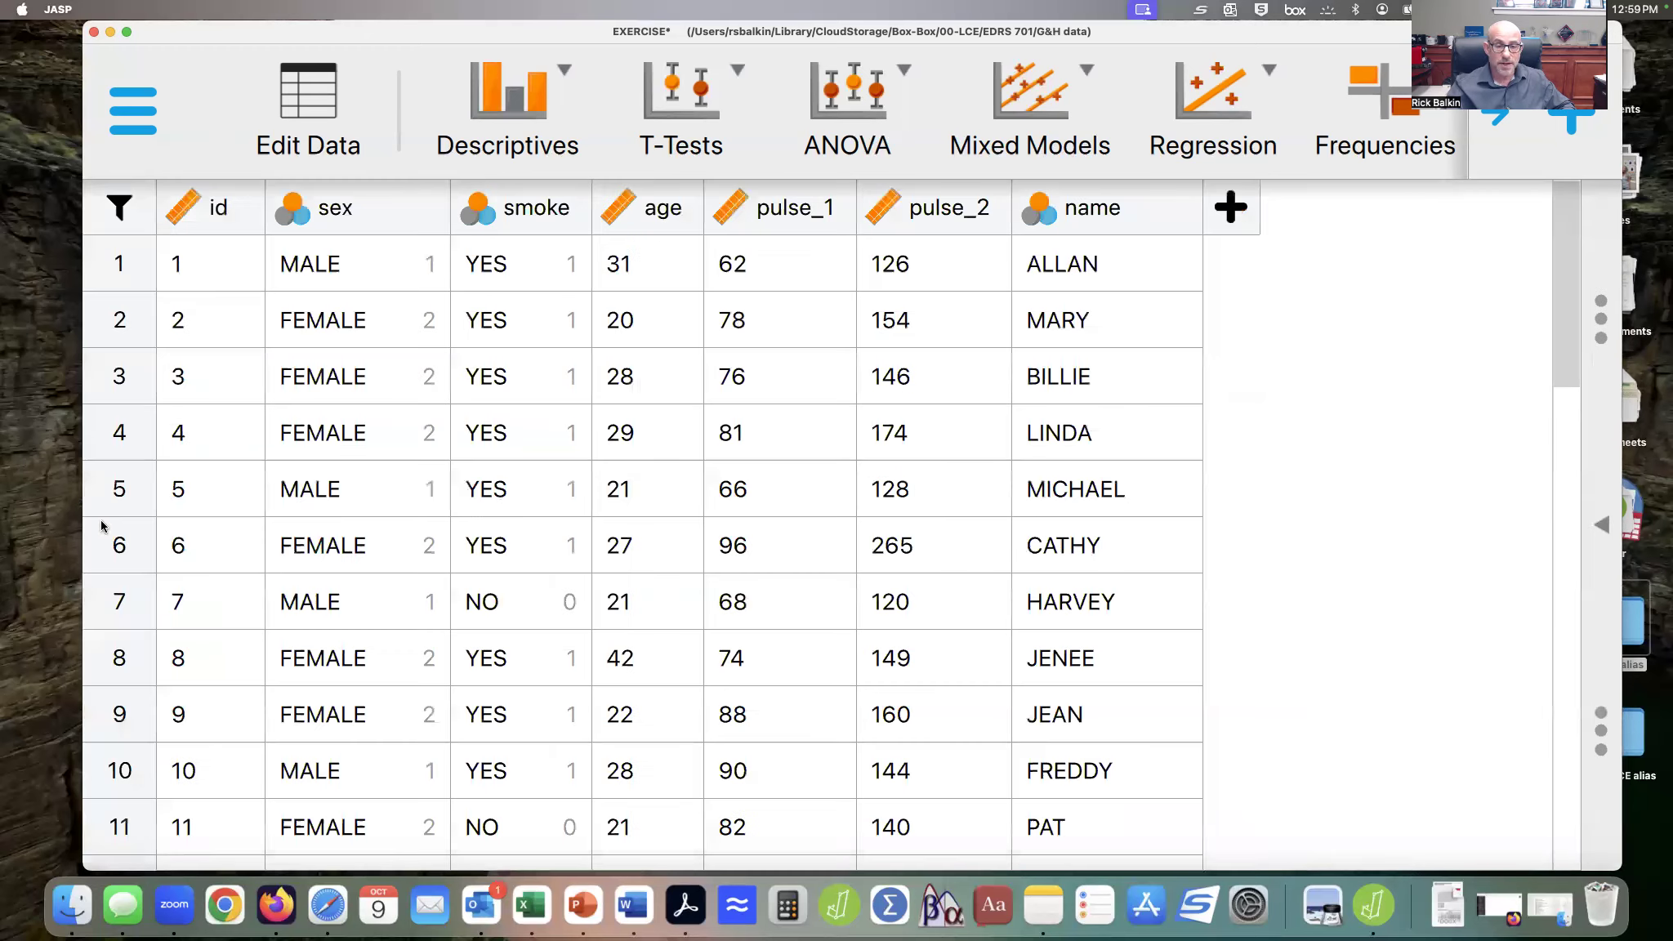
{"action": "left_click", "coordinate": [1232, 210]}
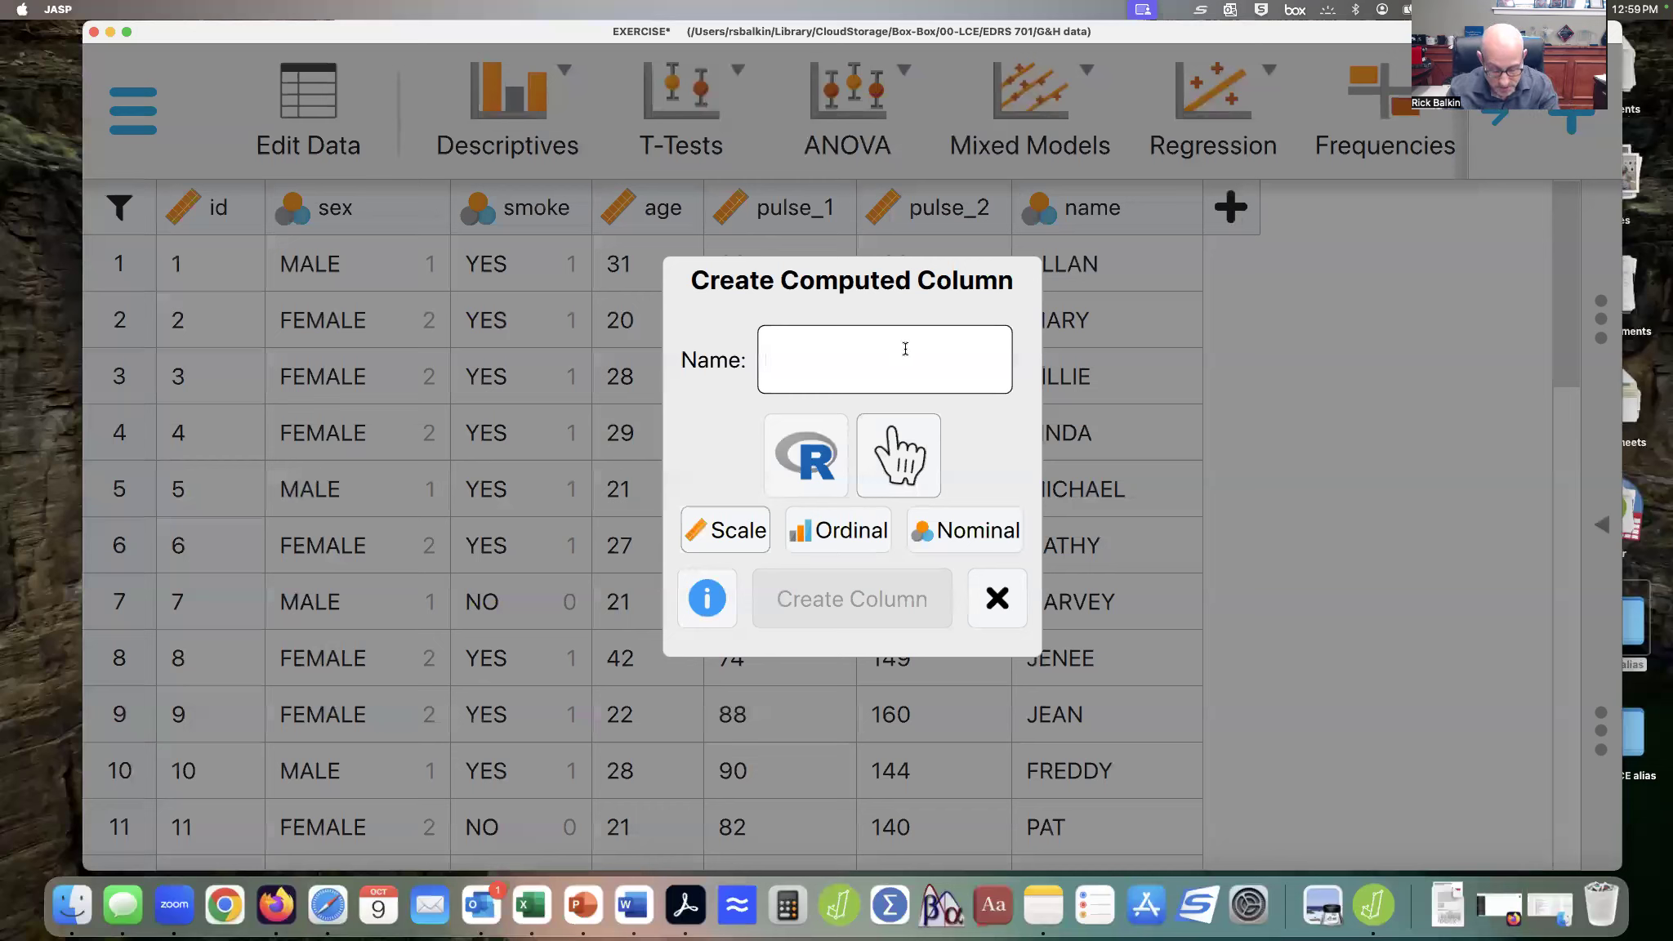
{"action": "type", "text": "change"}
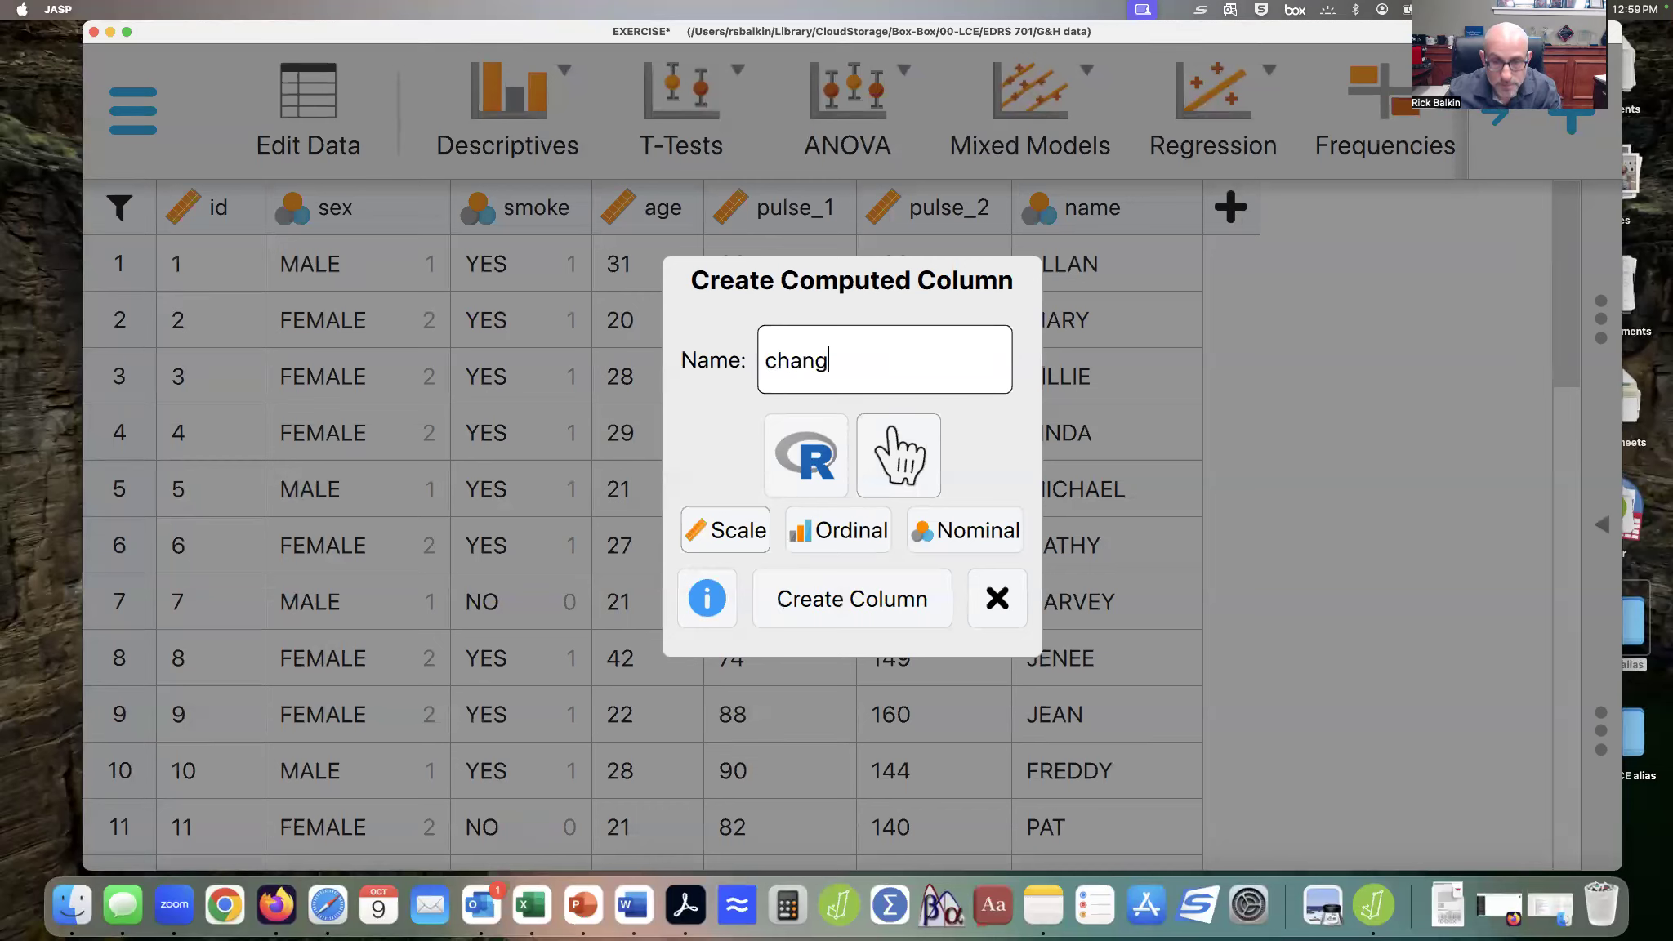
{"action": "left_click", "coordinate": [752, 541]}
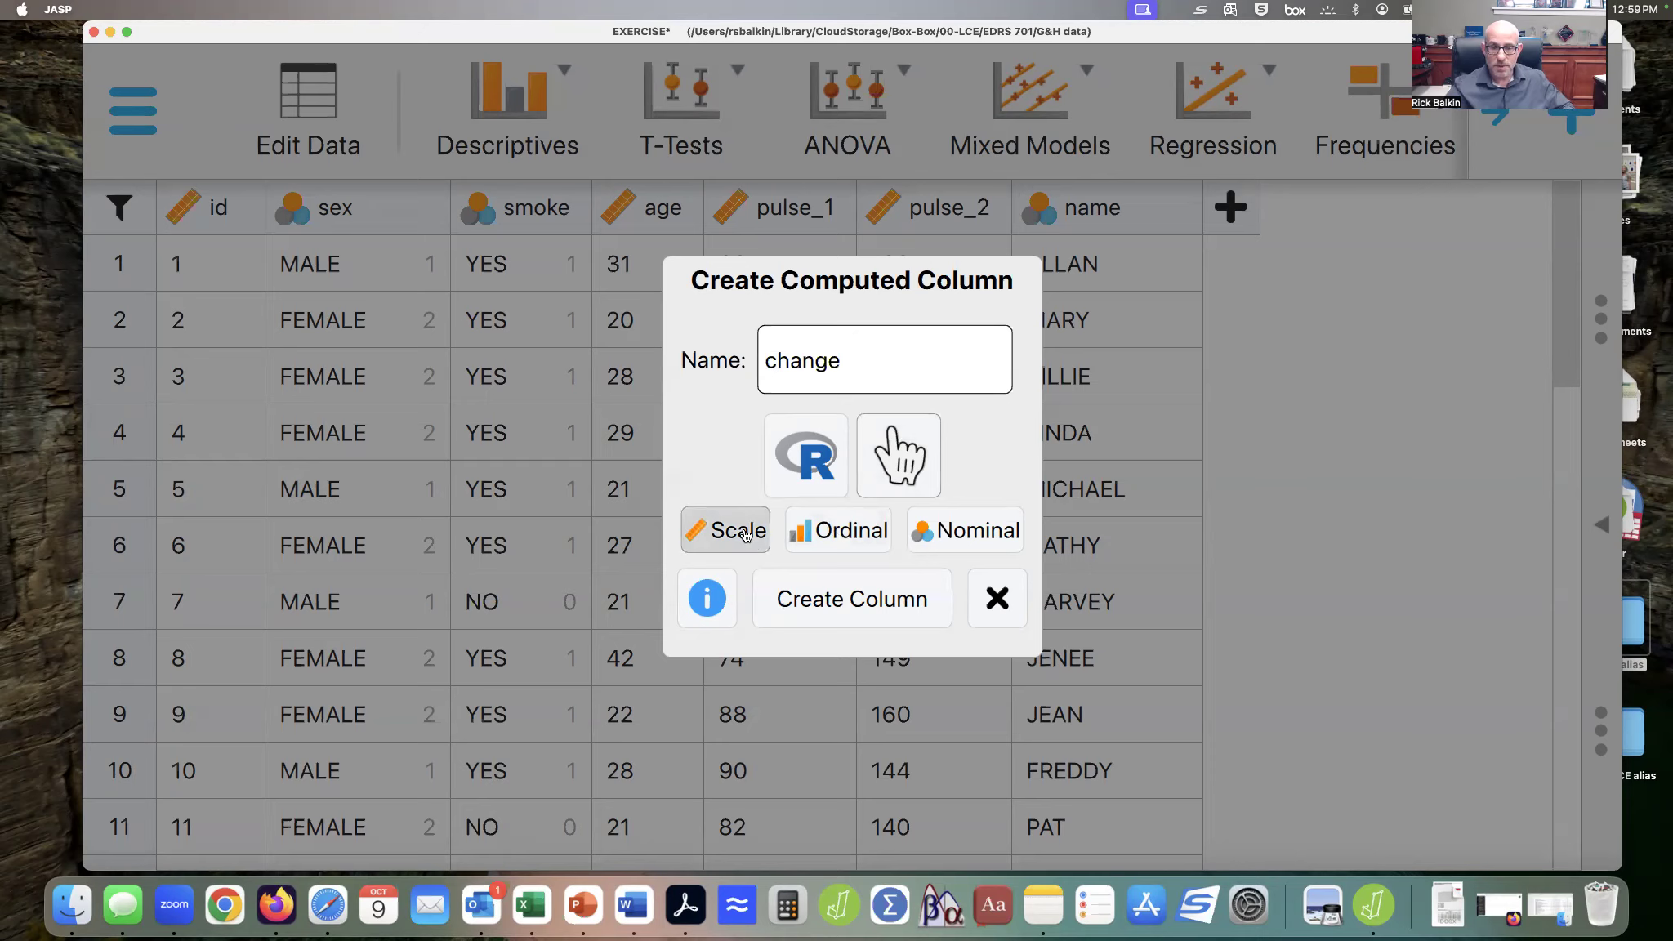
{"action": "left_click", "coordinate": [815, 619]}
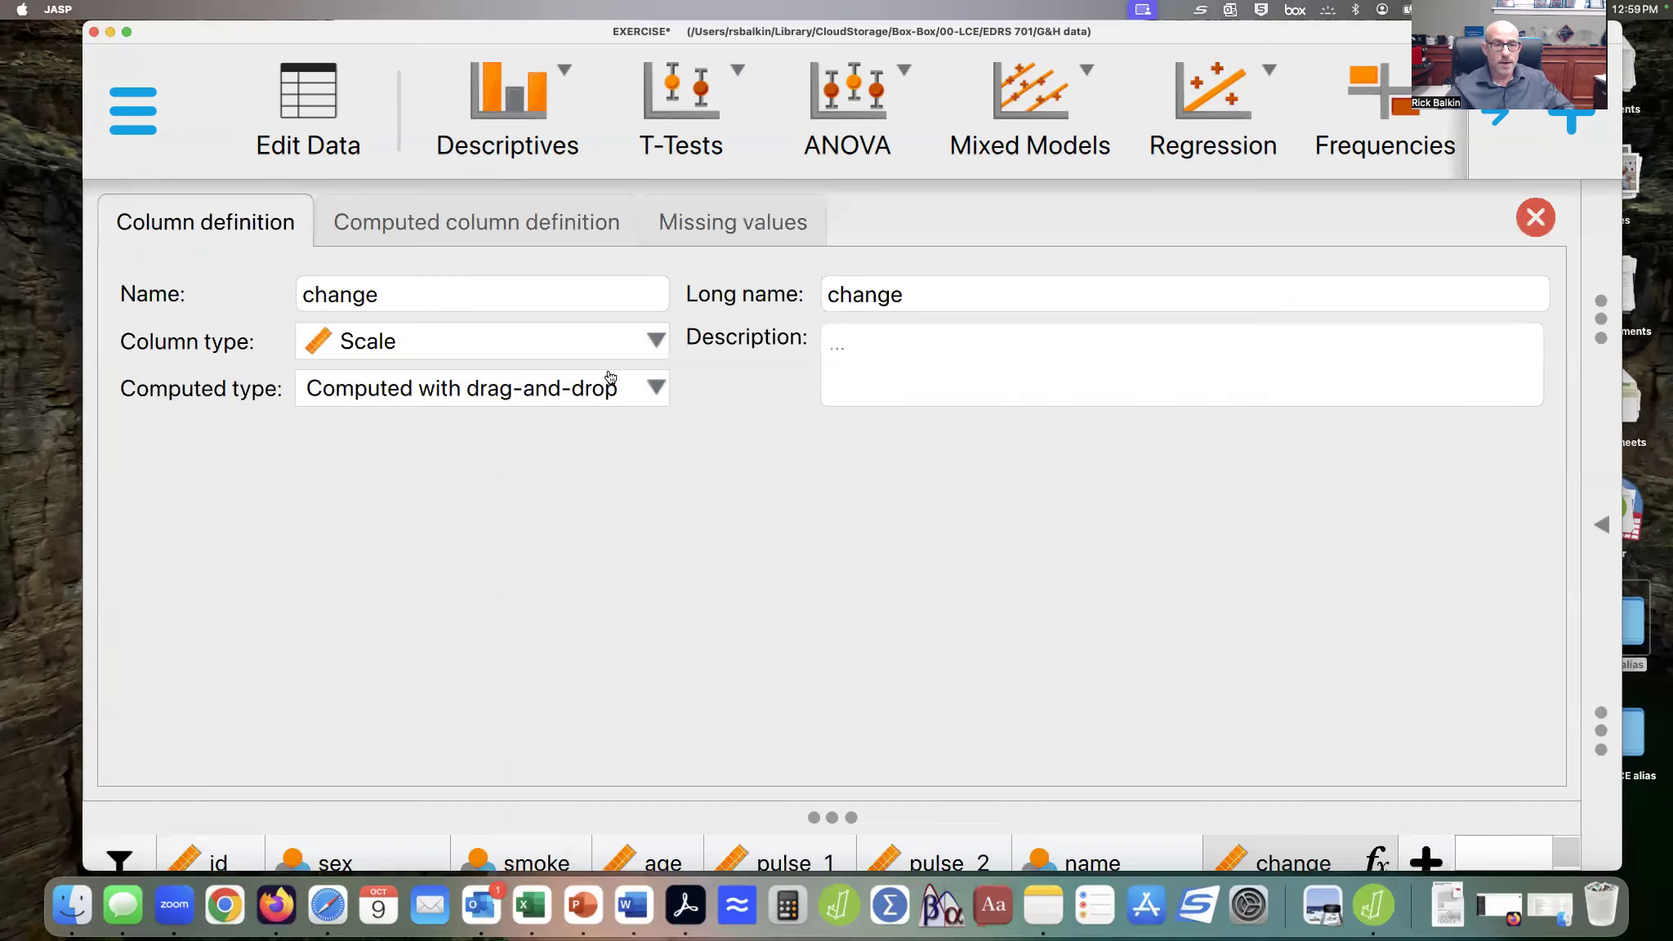
Define the change column as pulse_2 - pulse_1 and compute it
{"action": "left_click", "coordinate": [492, 221]}
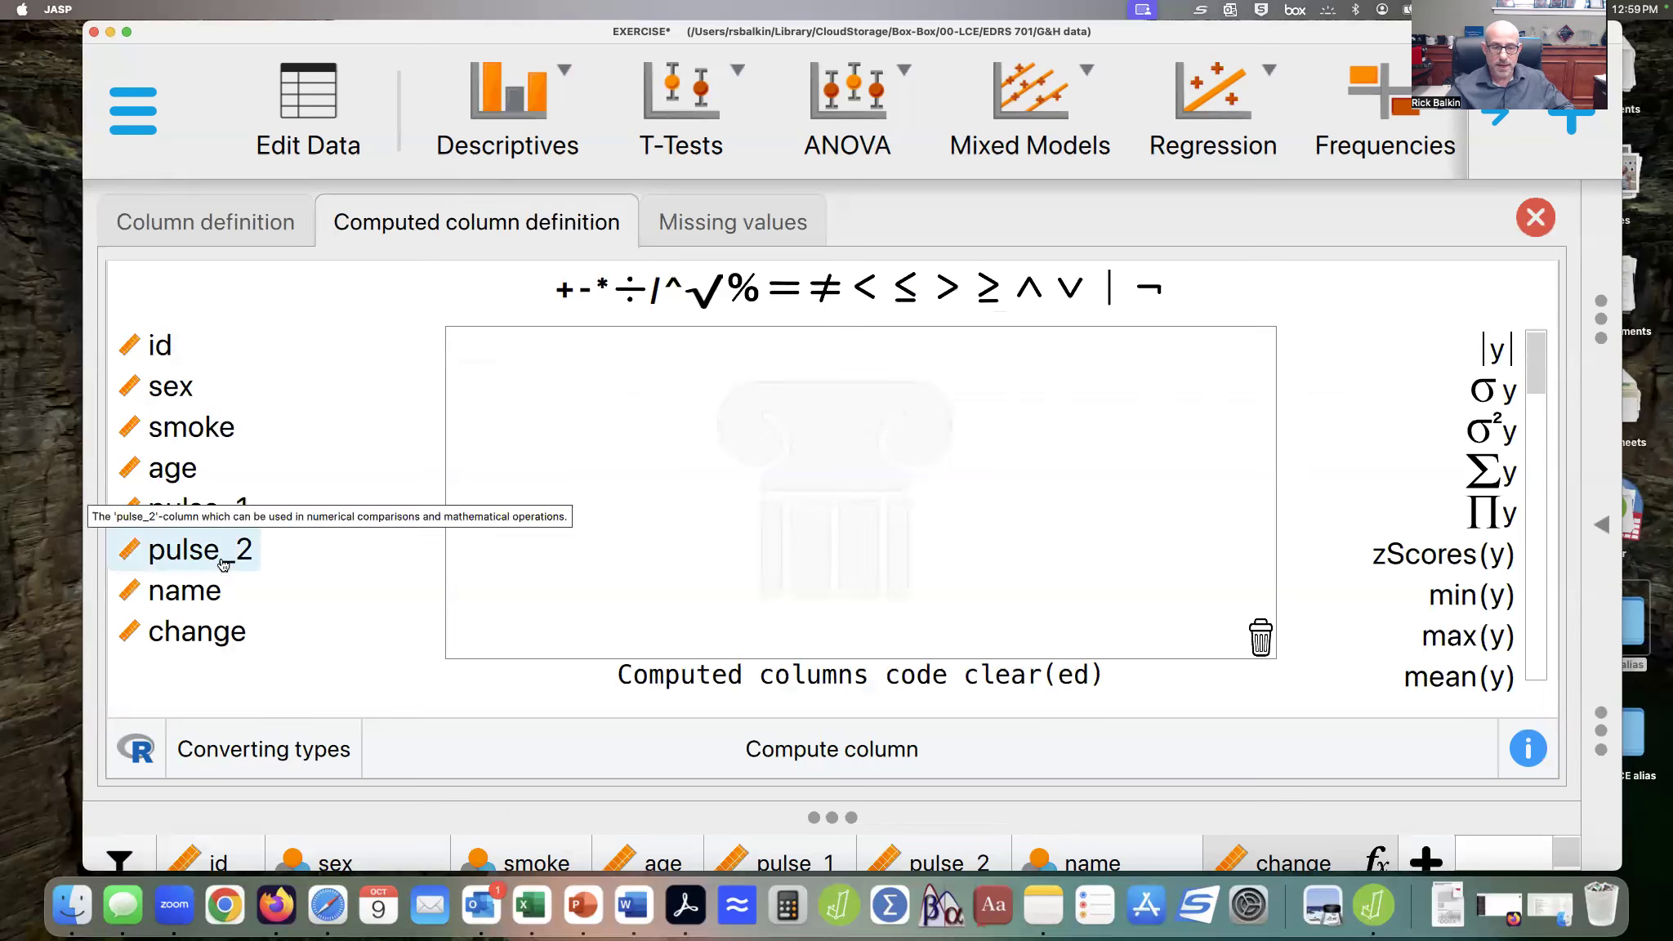
{"action": "double_click", "coordinate": [191, 555]}
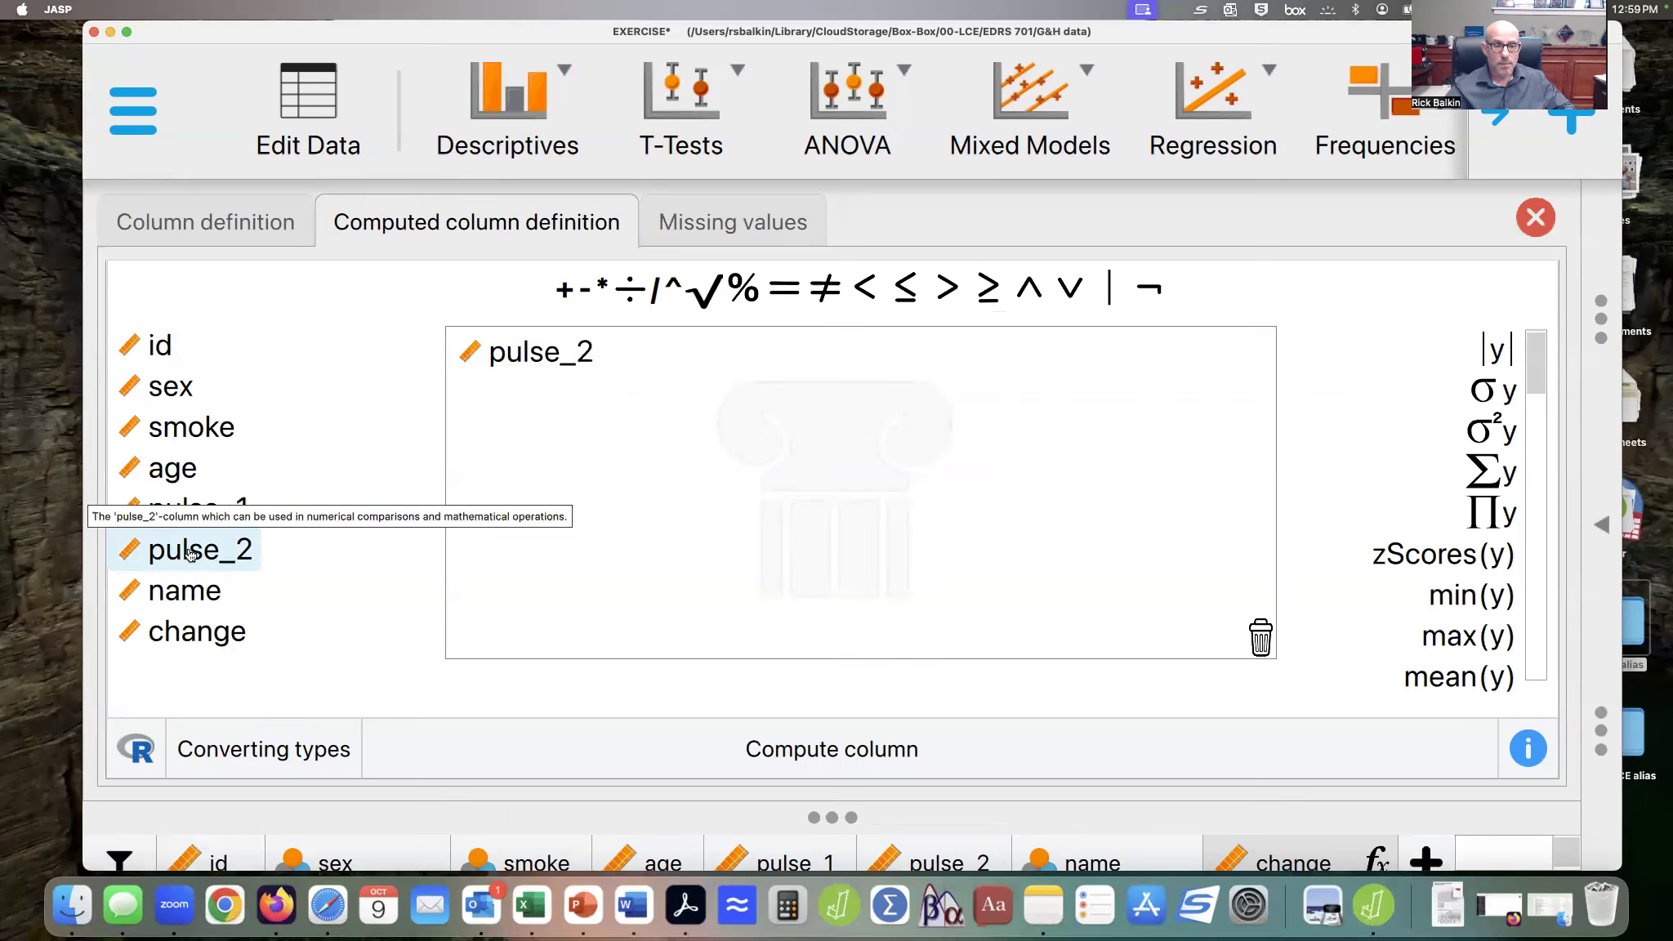
{"action": "left_click", "coordinate": [584, 291]}
{"action": "double_click", "coordinate": [224, 508]}
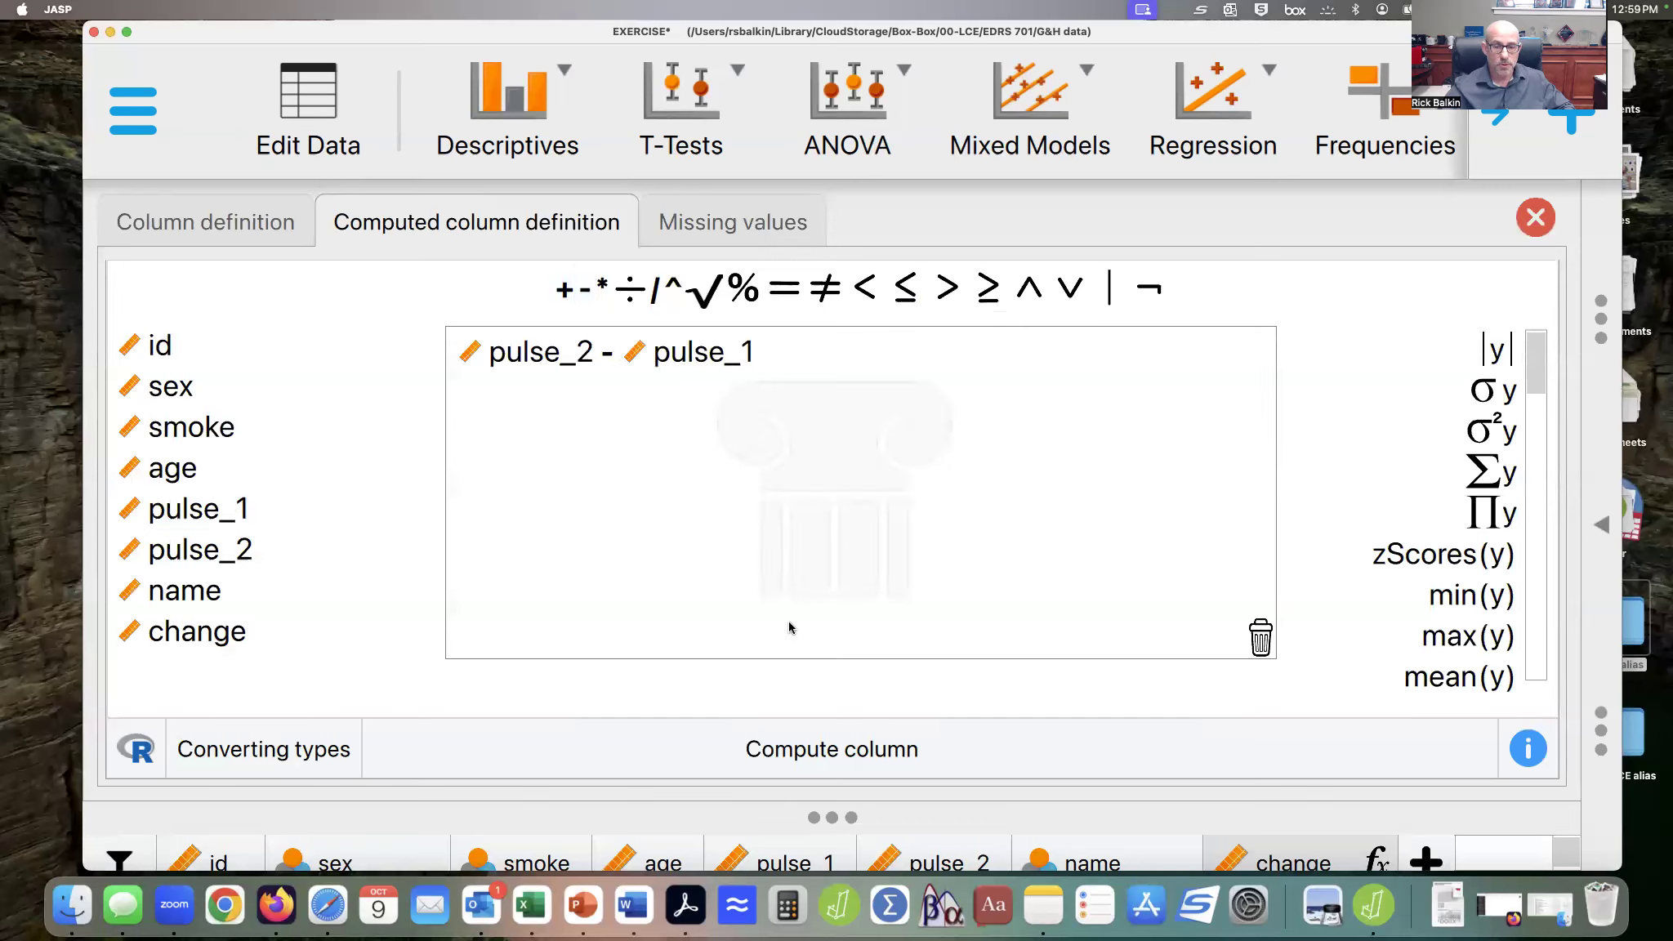
{"action": "left_click", "coordinate": [848, 750]}
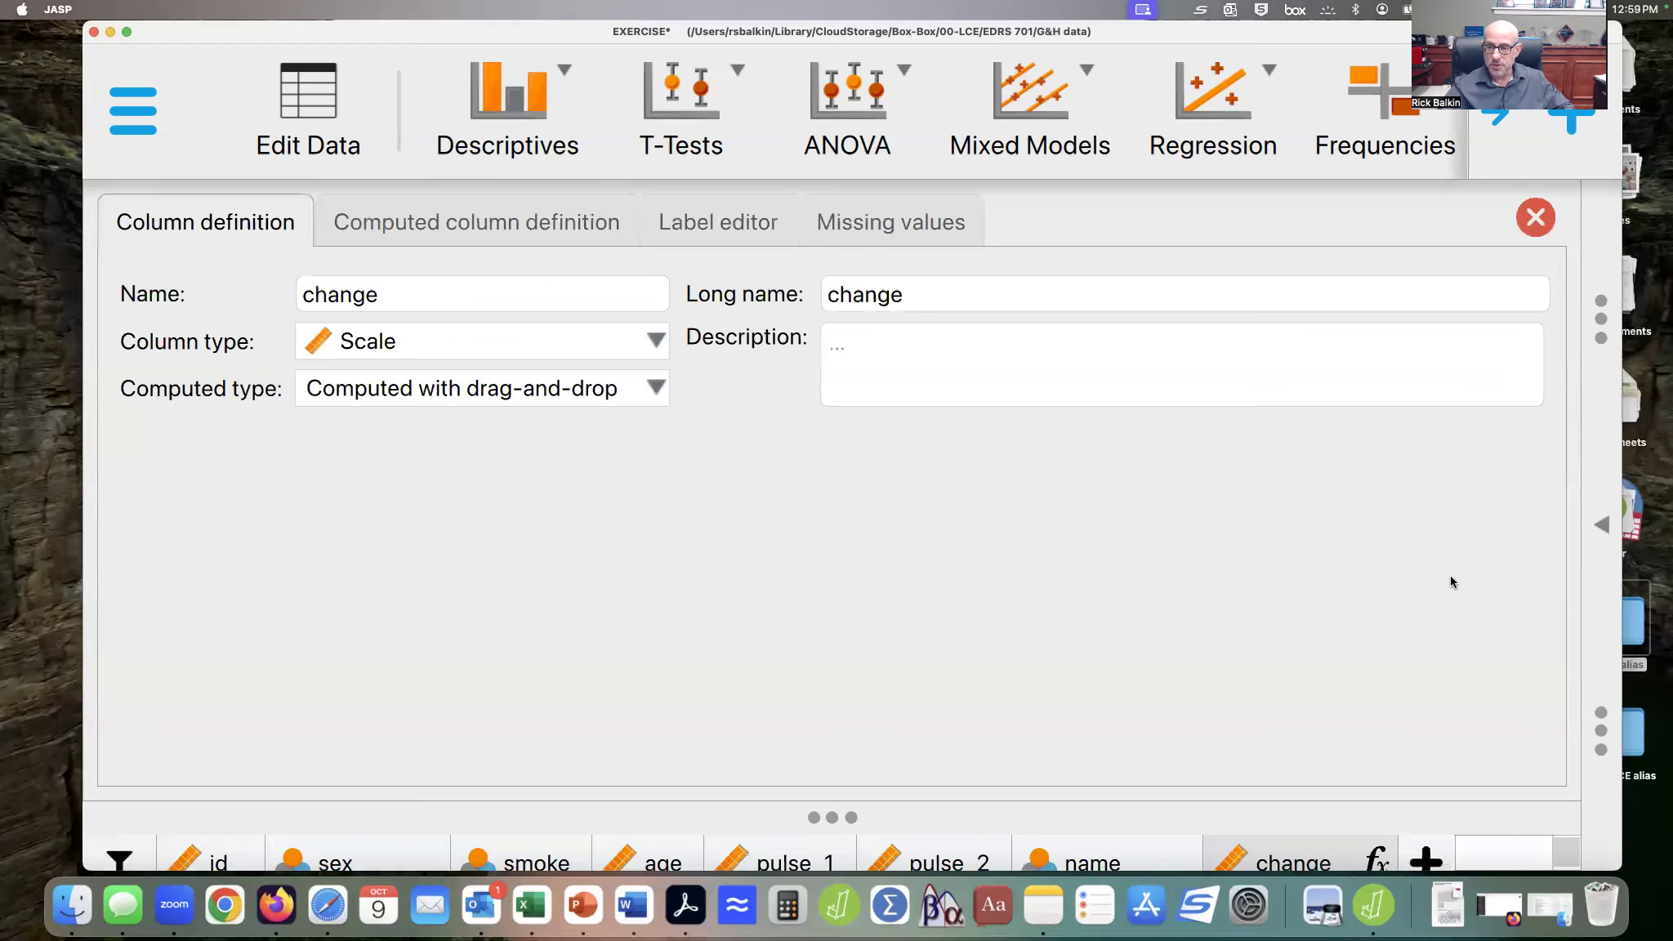
Close the column editor and look through the computed change values in the data table
{"action": "left_click", "coordinate": [1598, 519]}
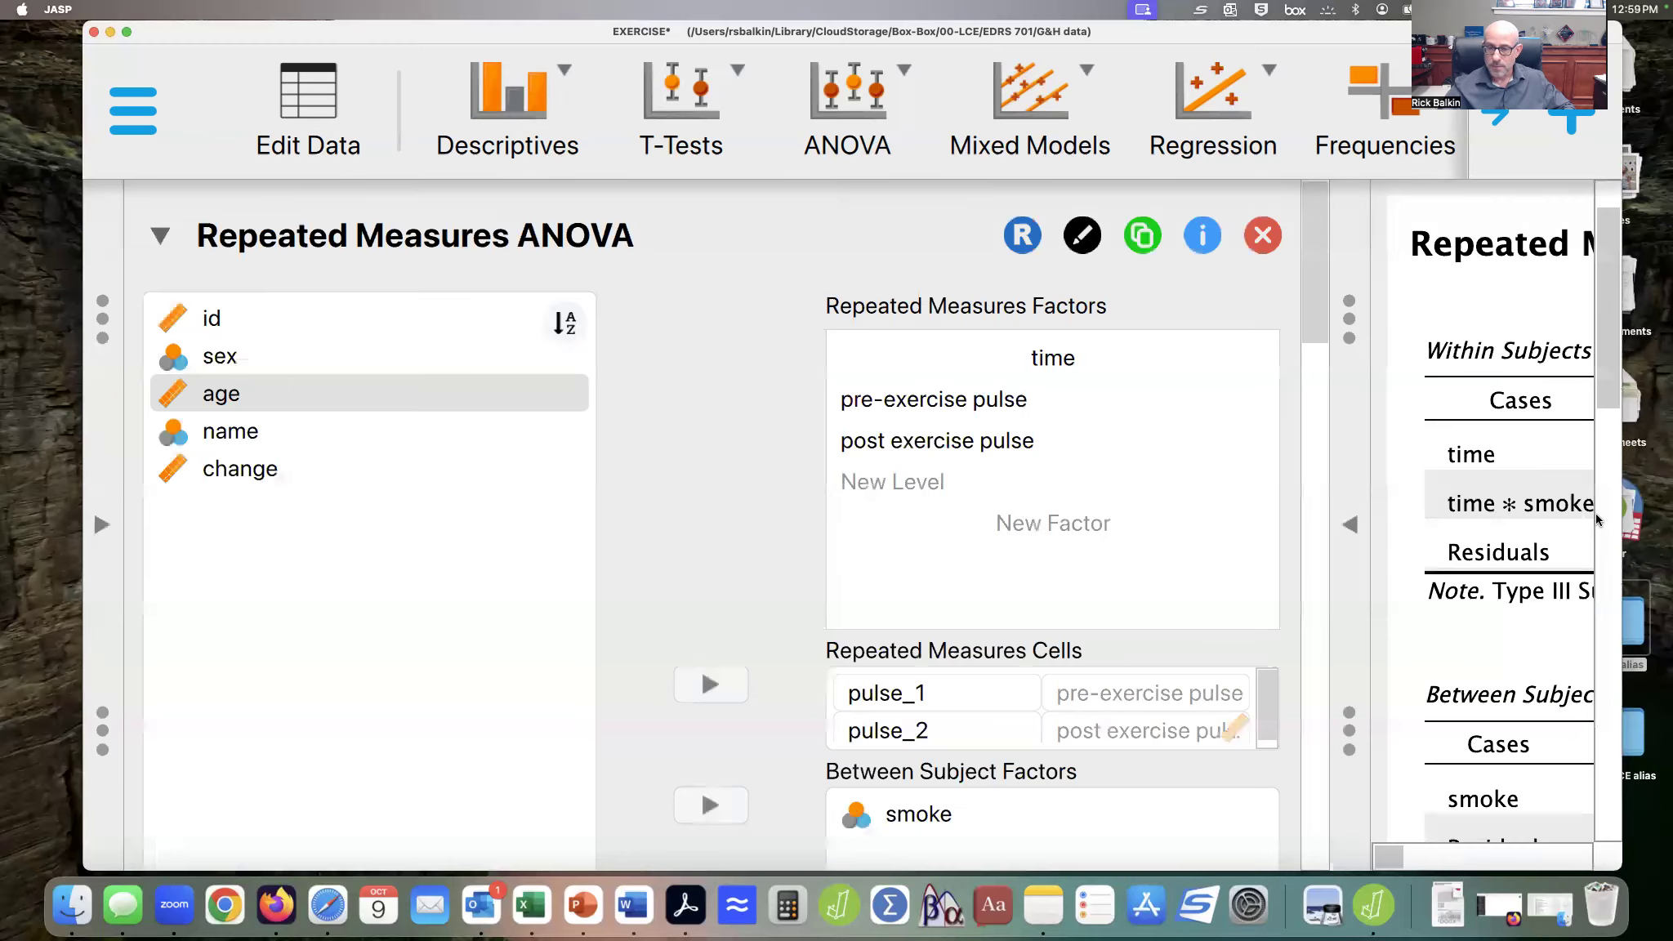
{"action": "left_click", "coordinate": [103, 525]}
{"action": "left_click", "coordinate": [1536, 217]}
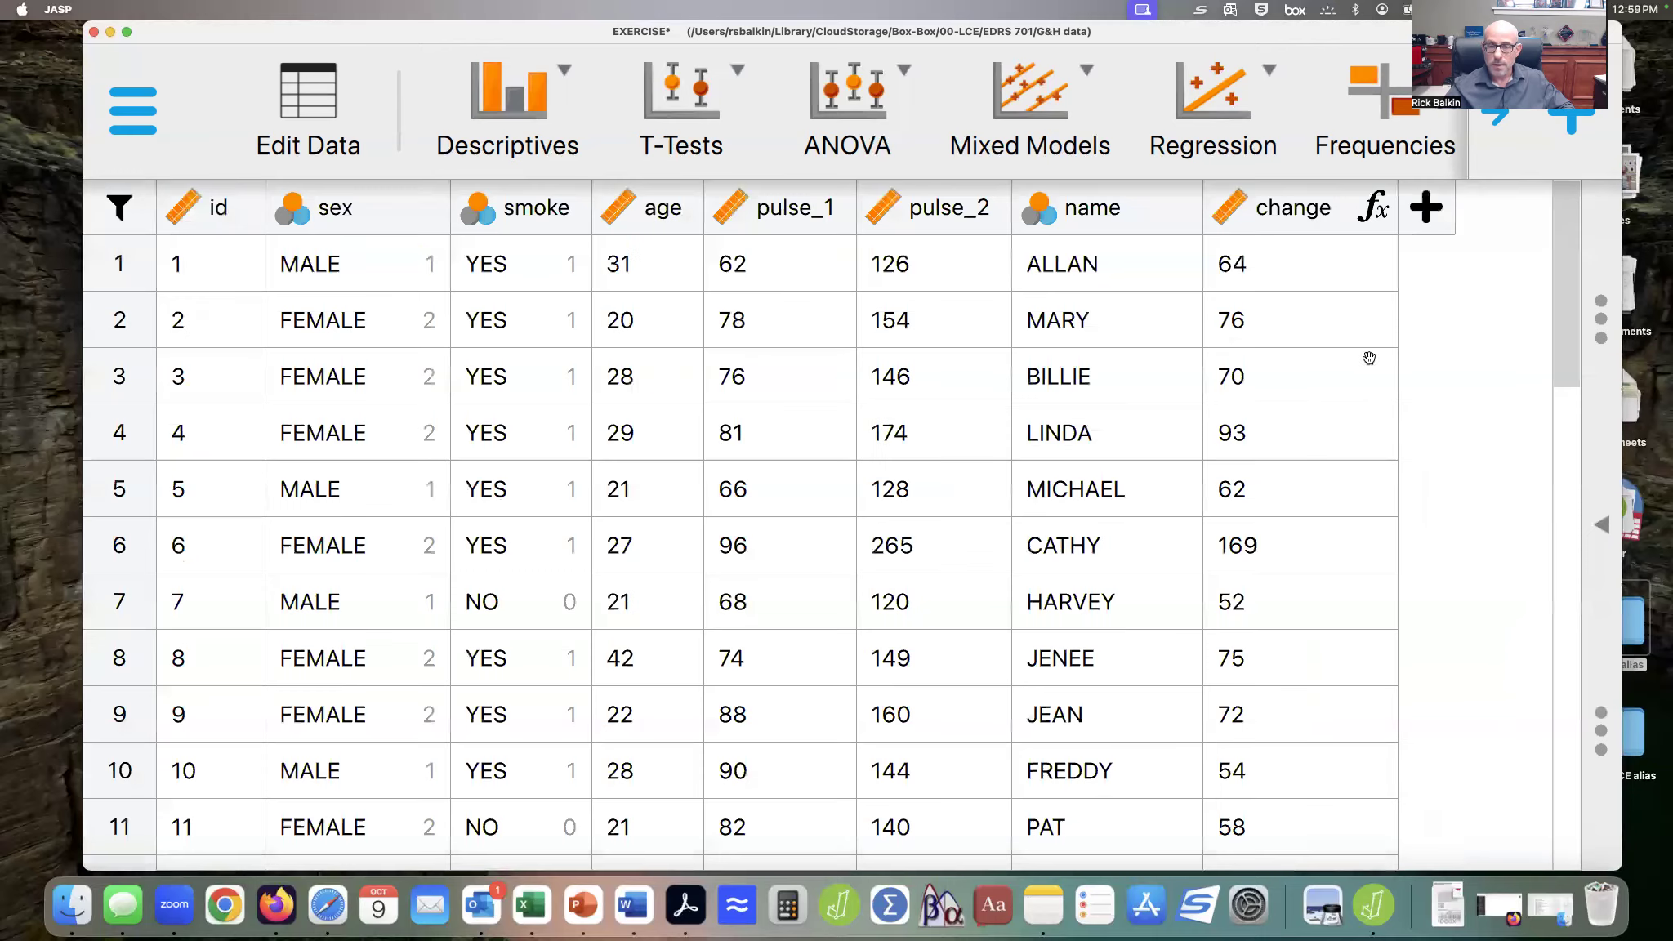
{"action": "scroll", "coordinate": [1247, 648], "scroll_direction": "down", "scroll_amount": 5}
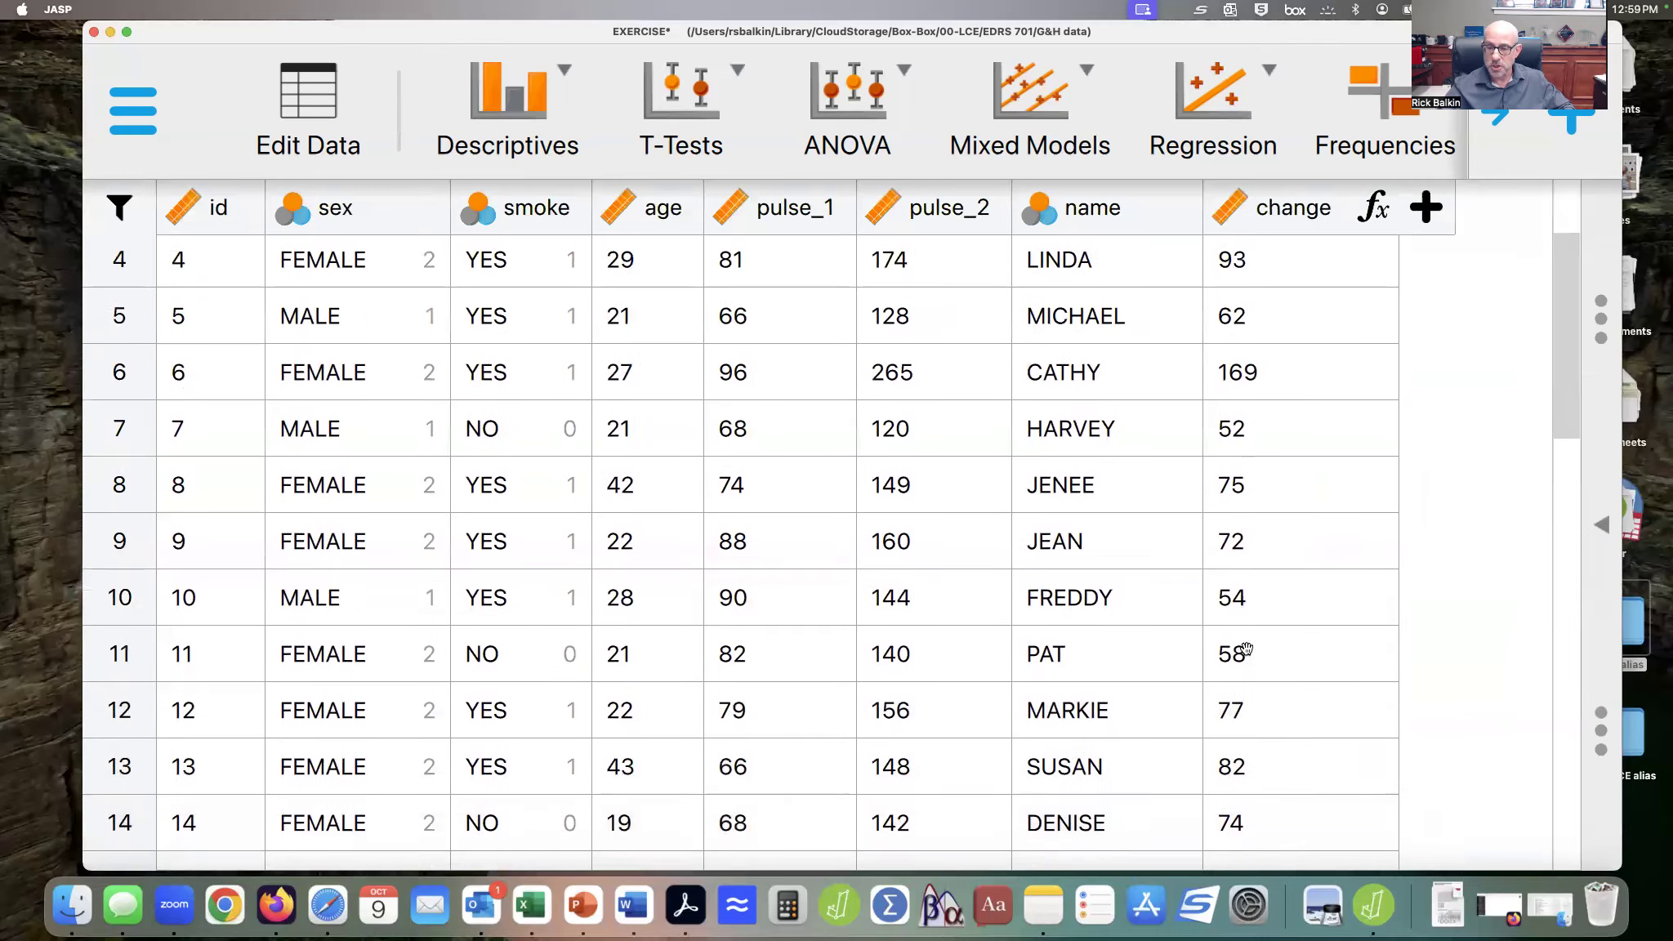
{"action": "scroll", "coordinate": [1247, 648], "scroll_direction": "down", "scroll_amount": 10}
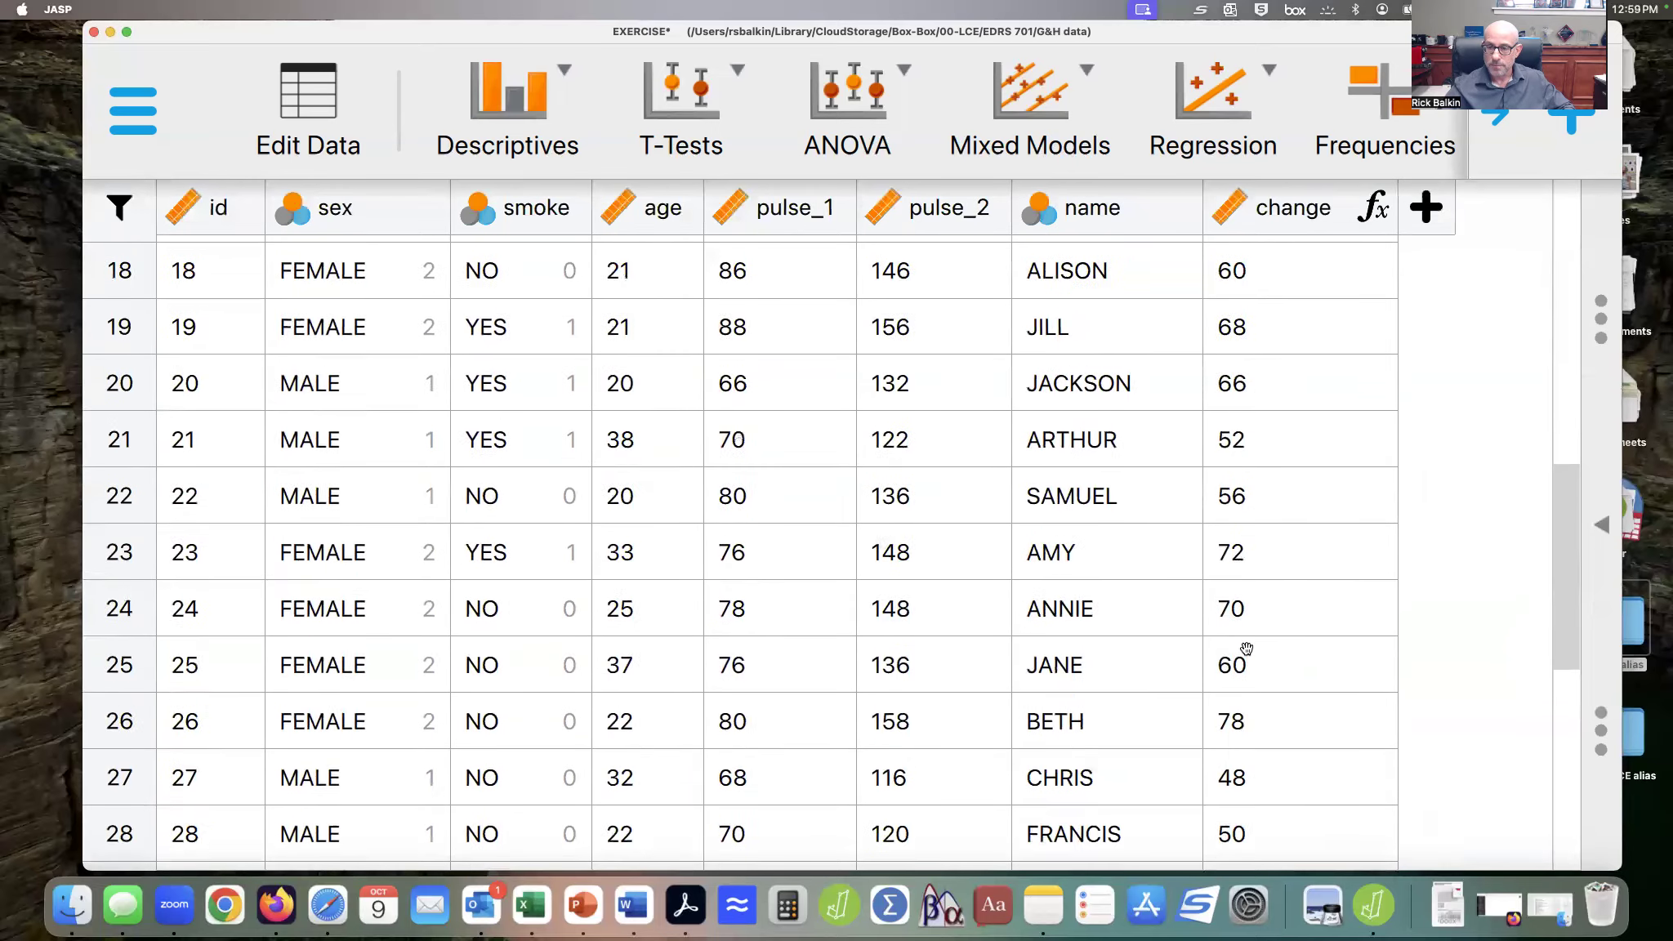
{"action": "scroll", "coordinate": [1247, 648], "scroll_direction": "up", "scroll_amount": 15}
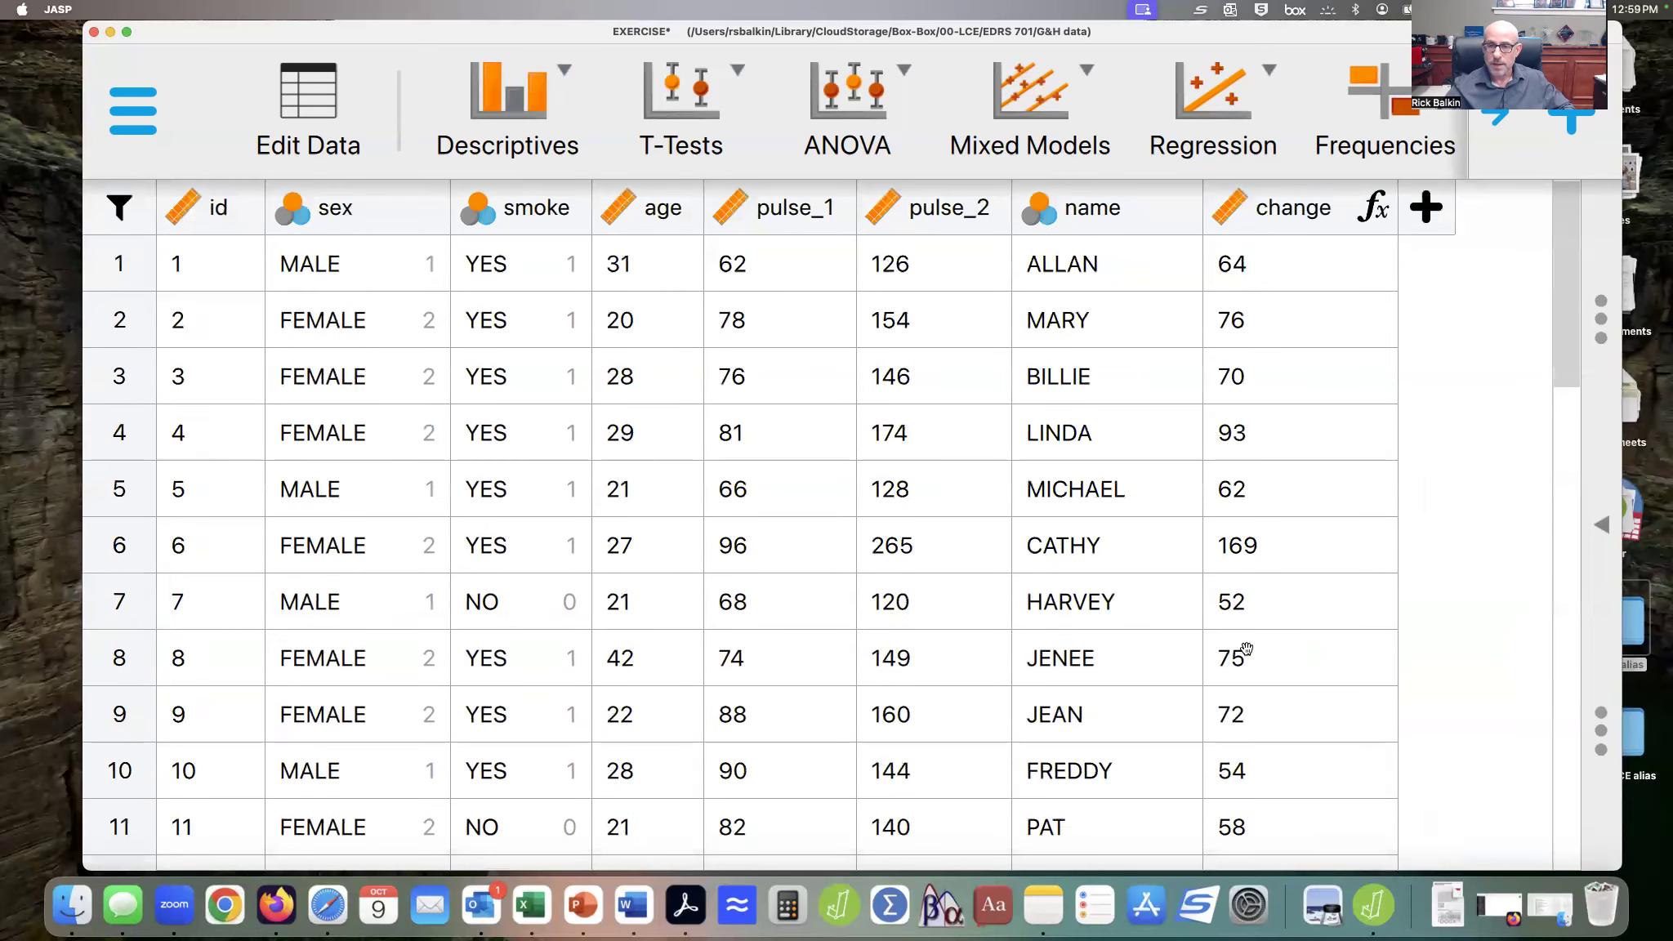
Add a classical ANOVA with change as the dependent variable and smoke as the fixed factor
{"action": "left_click", "coordinate": [856, 147]}
{"action": "left_click", "coordinate": [824, 287]}
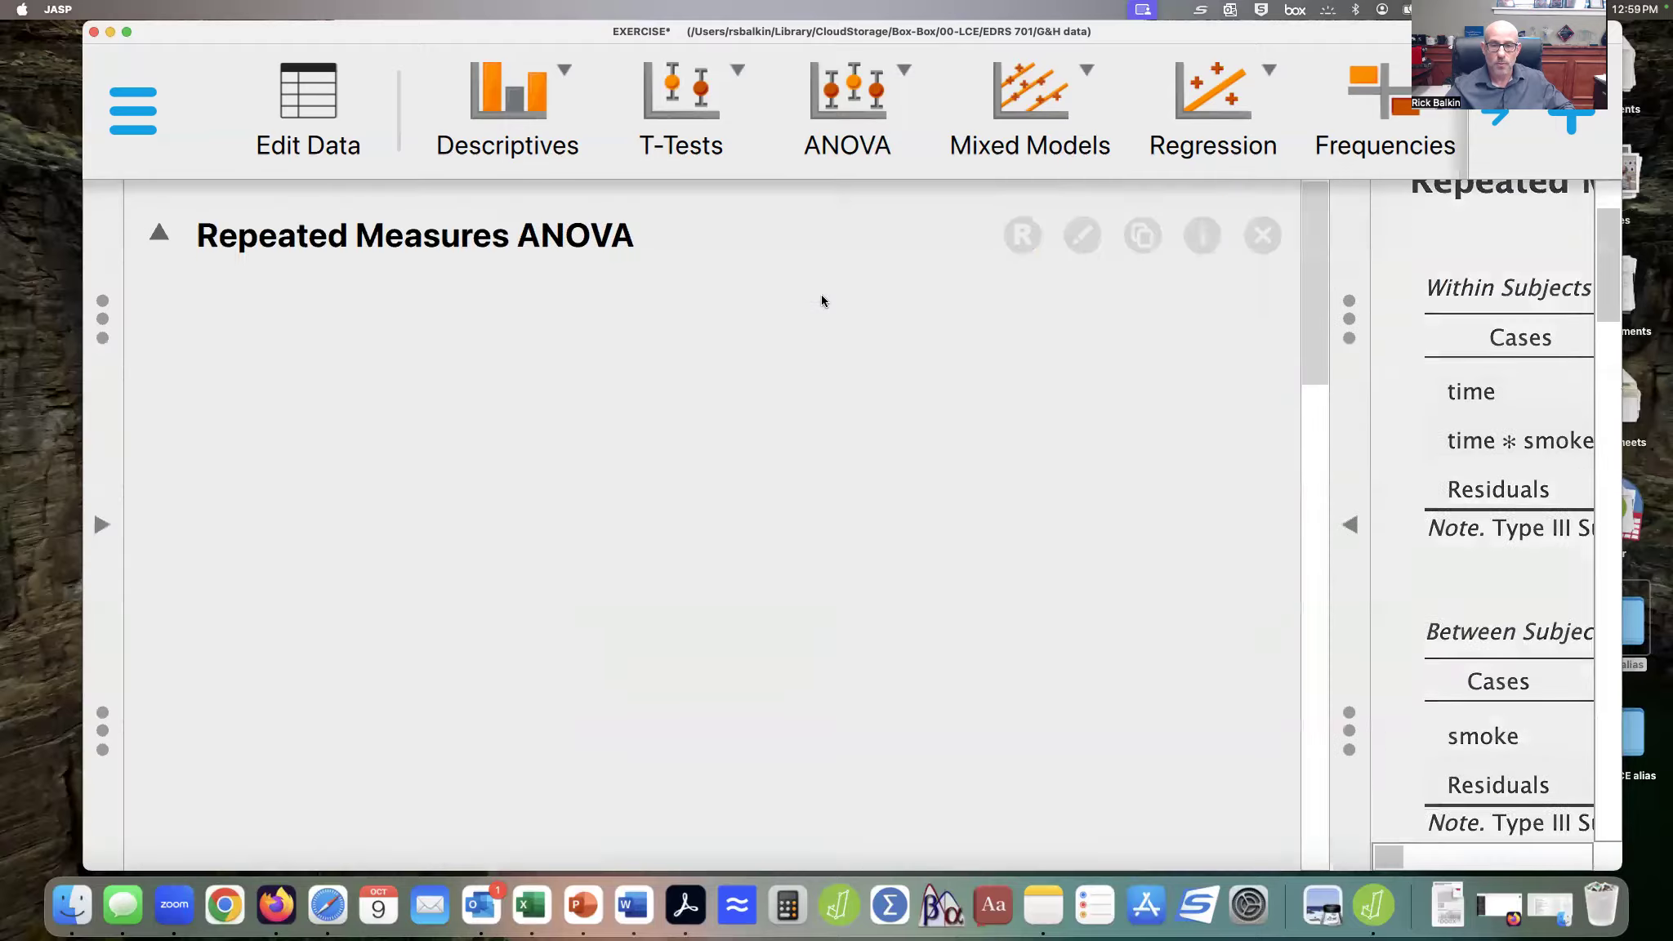
{"action": "left_click", "coordinate": [219, 580]}
{"action": "left_click", "coordinate": [710, 336]}
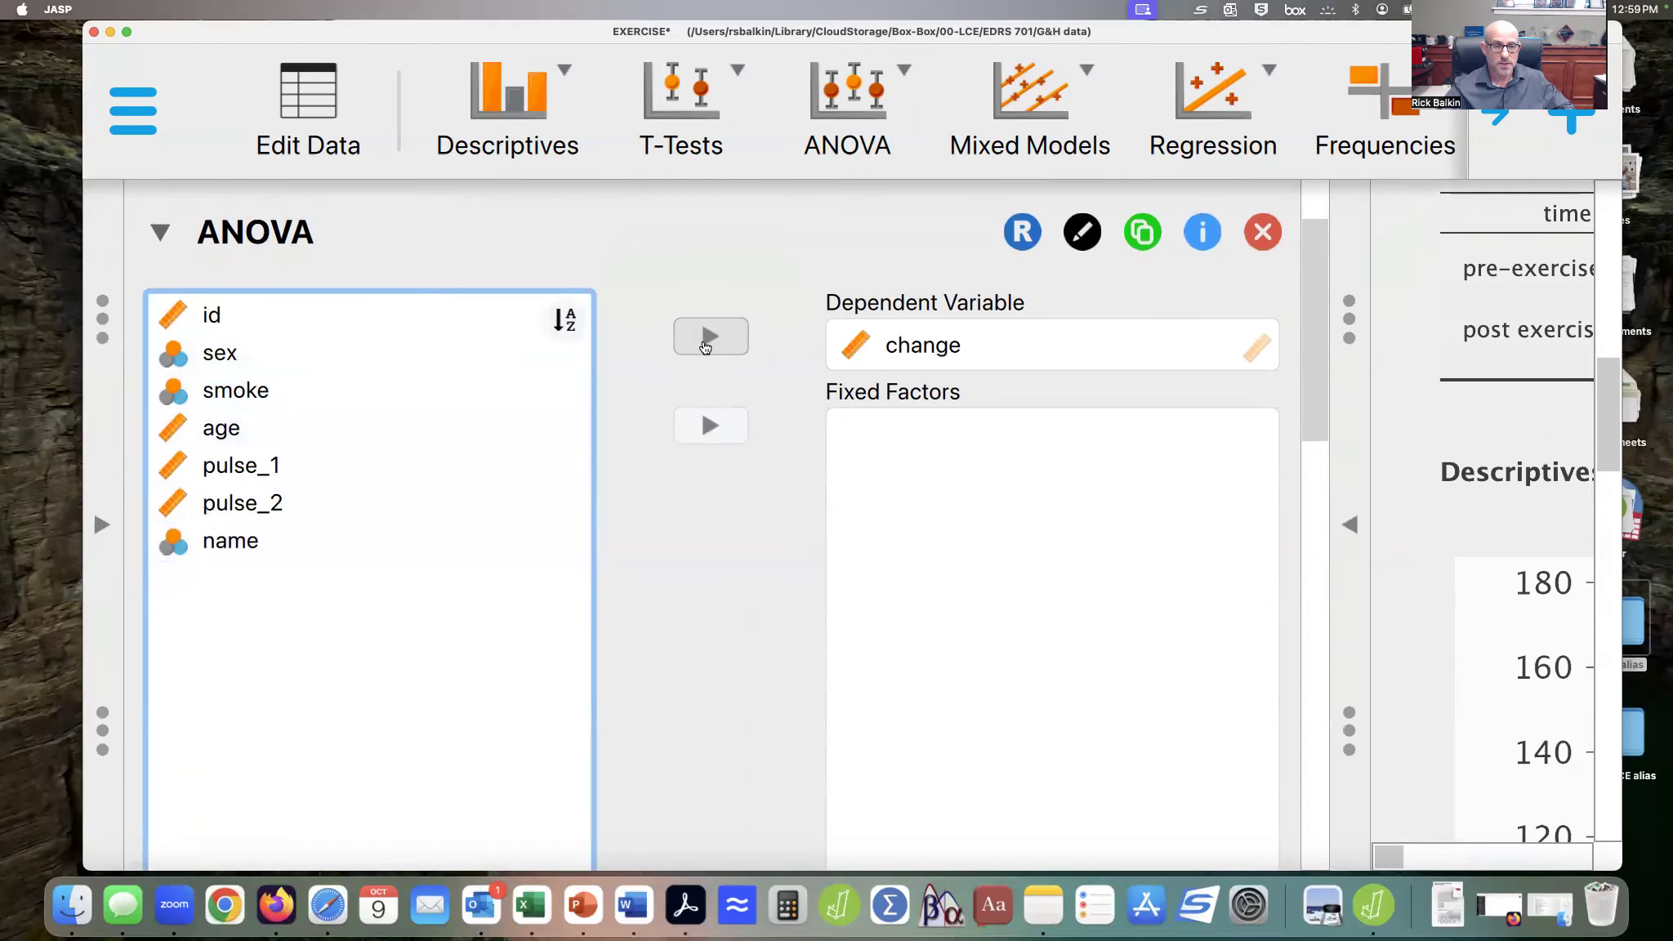
{"action": "left_click", "coordinate": [254, 392]}
{"action": "left_click", "coordinate": [710, 425]}
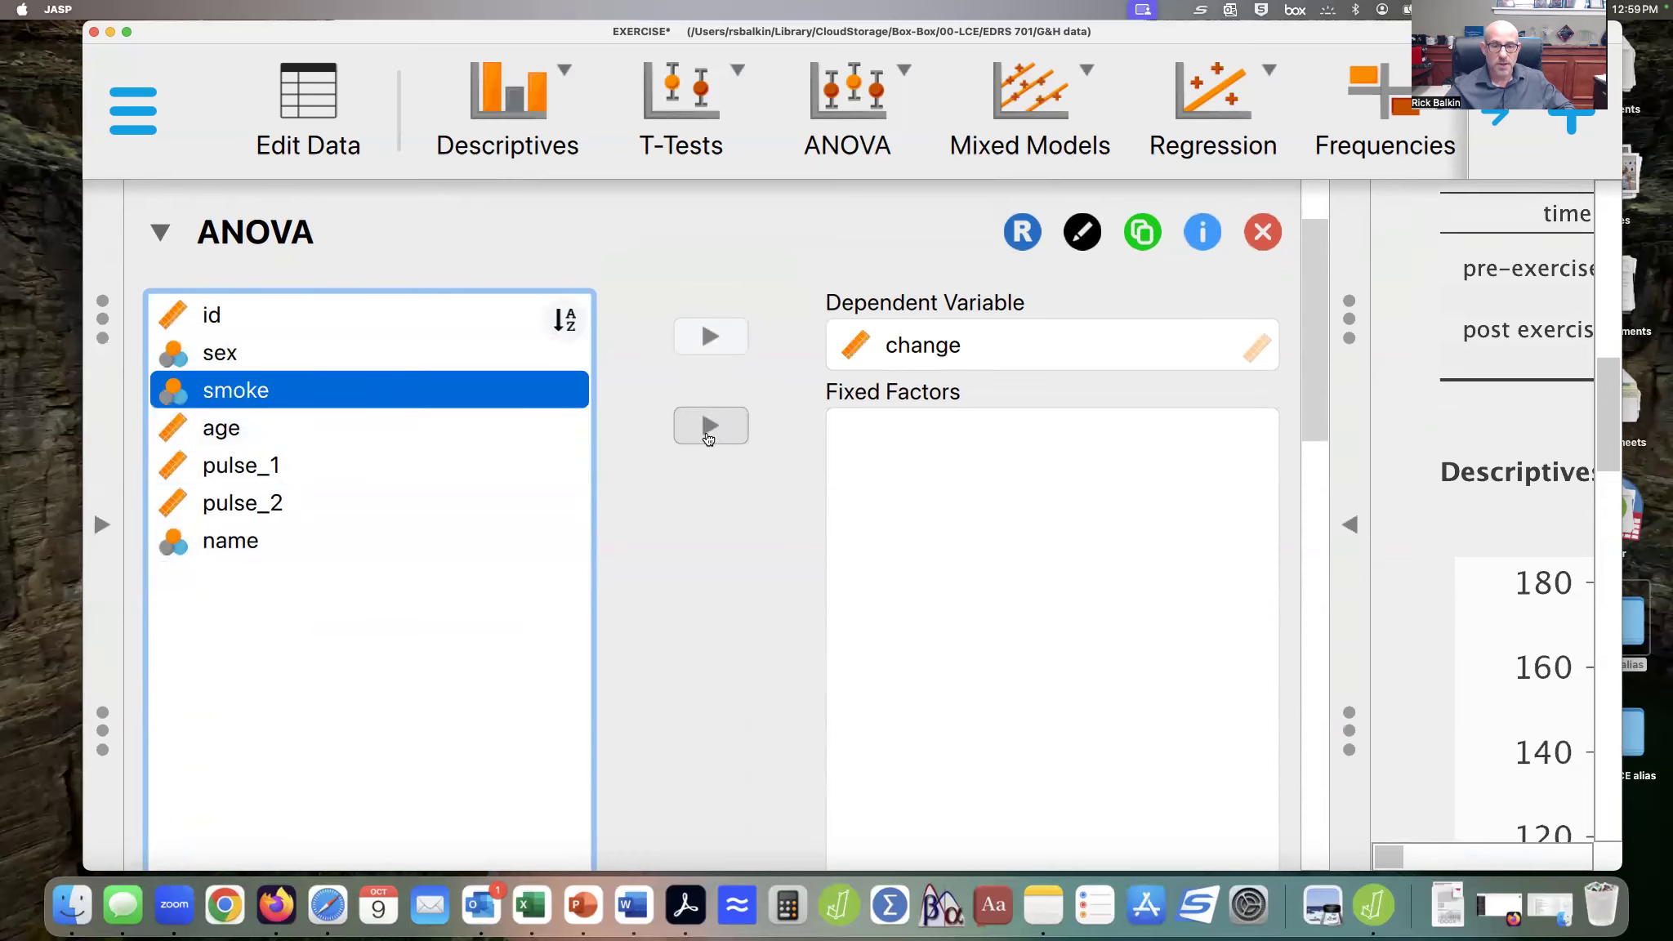
Include effect size estimates for the ANOVA on change, with only η² and its 95% confidence intervals
{"action": "scroll", "coordinate": [611, 639], "scroll_direction": "down", "scroll_amount": 10}
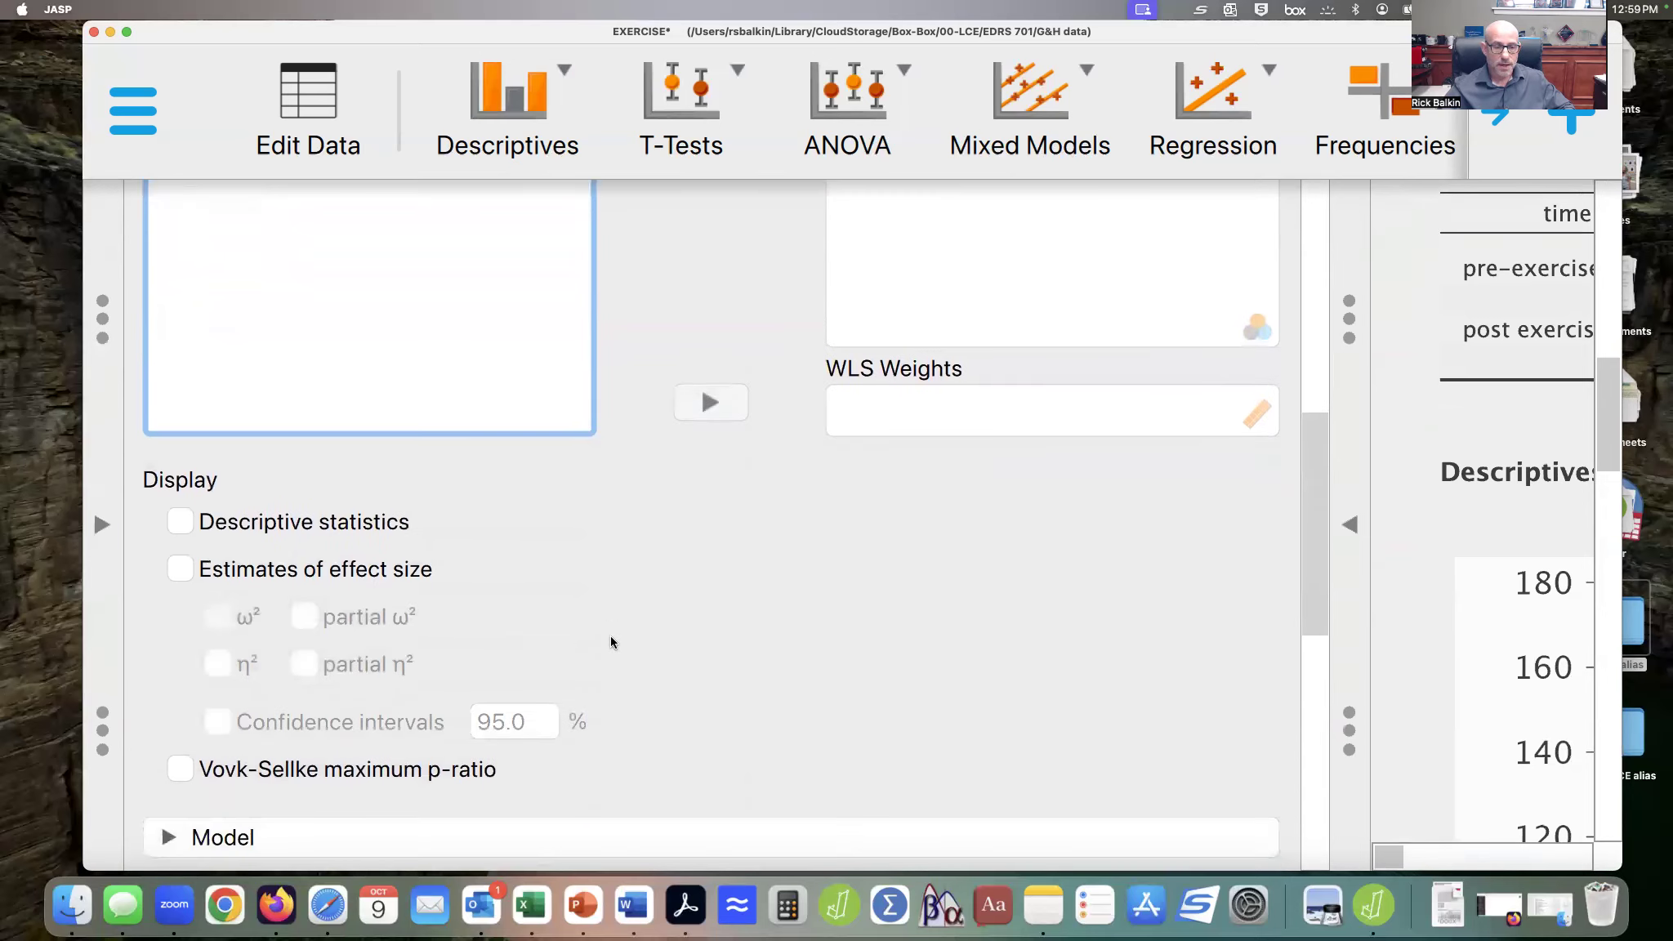
{"action": "left_click", "coordinate": [173, 569]}
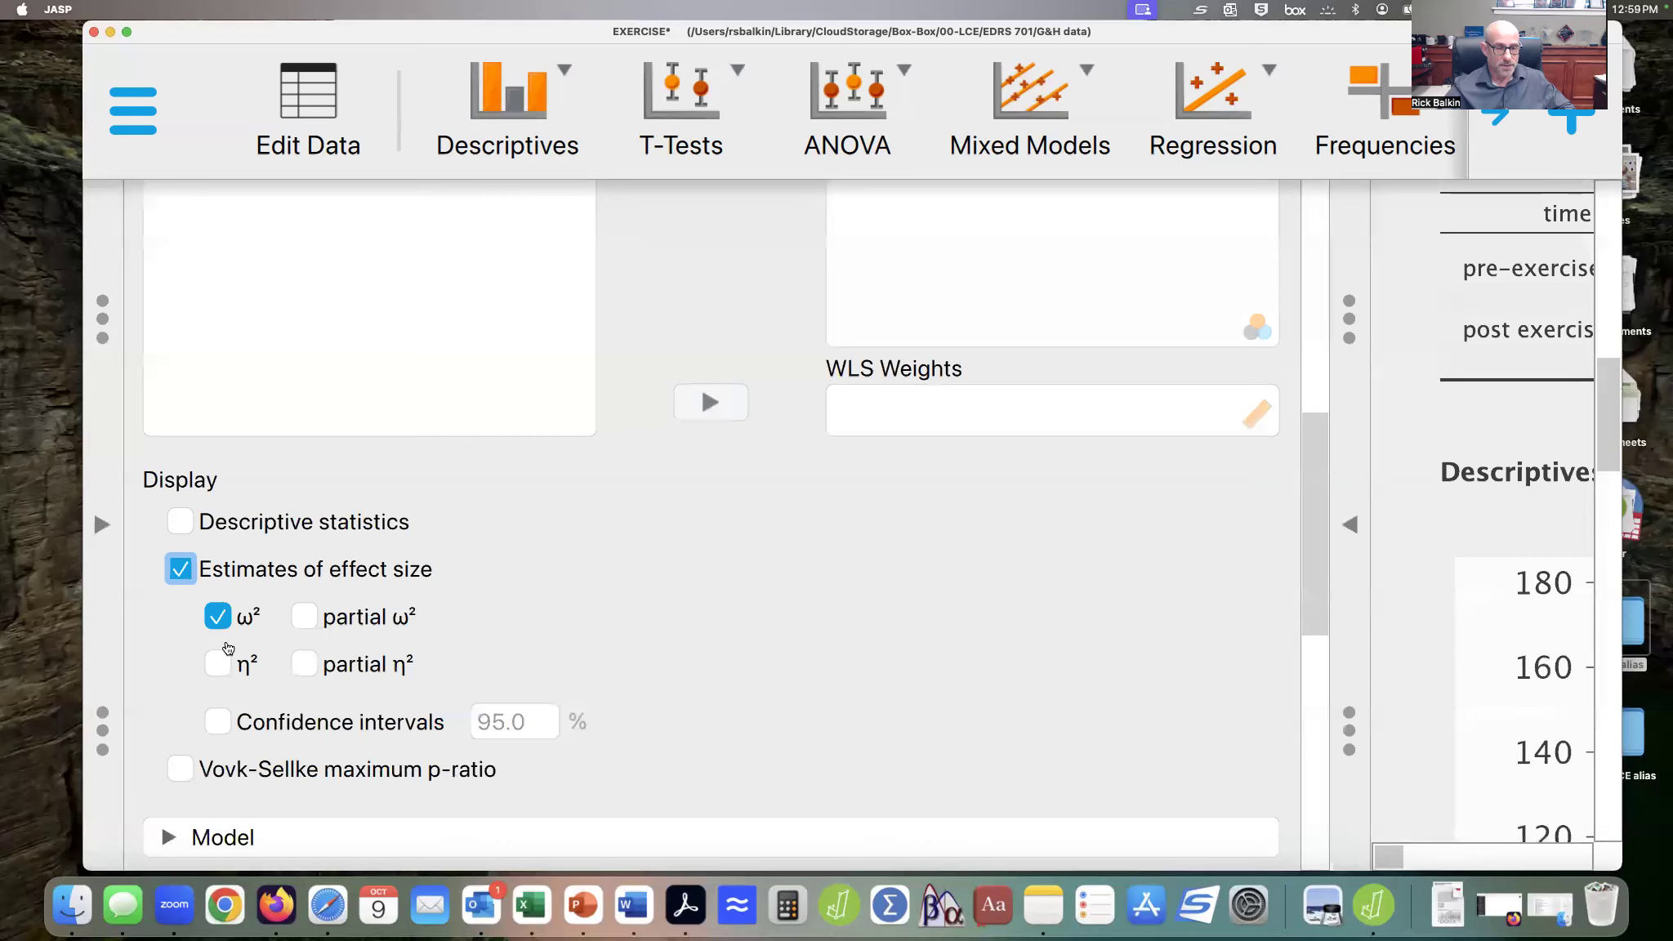
{"action": "left_click", "coordinate": [217, 621]}
{"action": "left_click", "coordinate": [217, 664]}
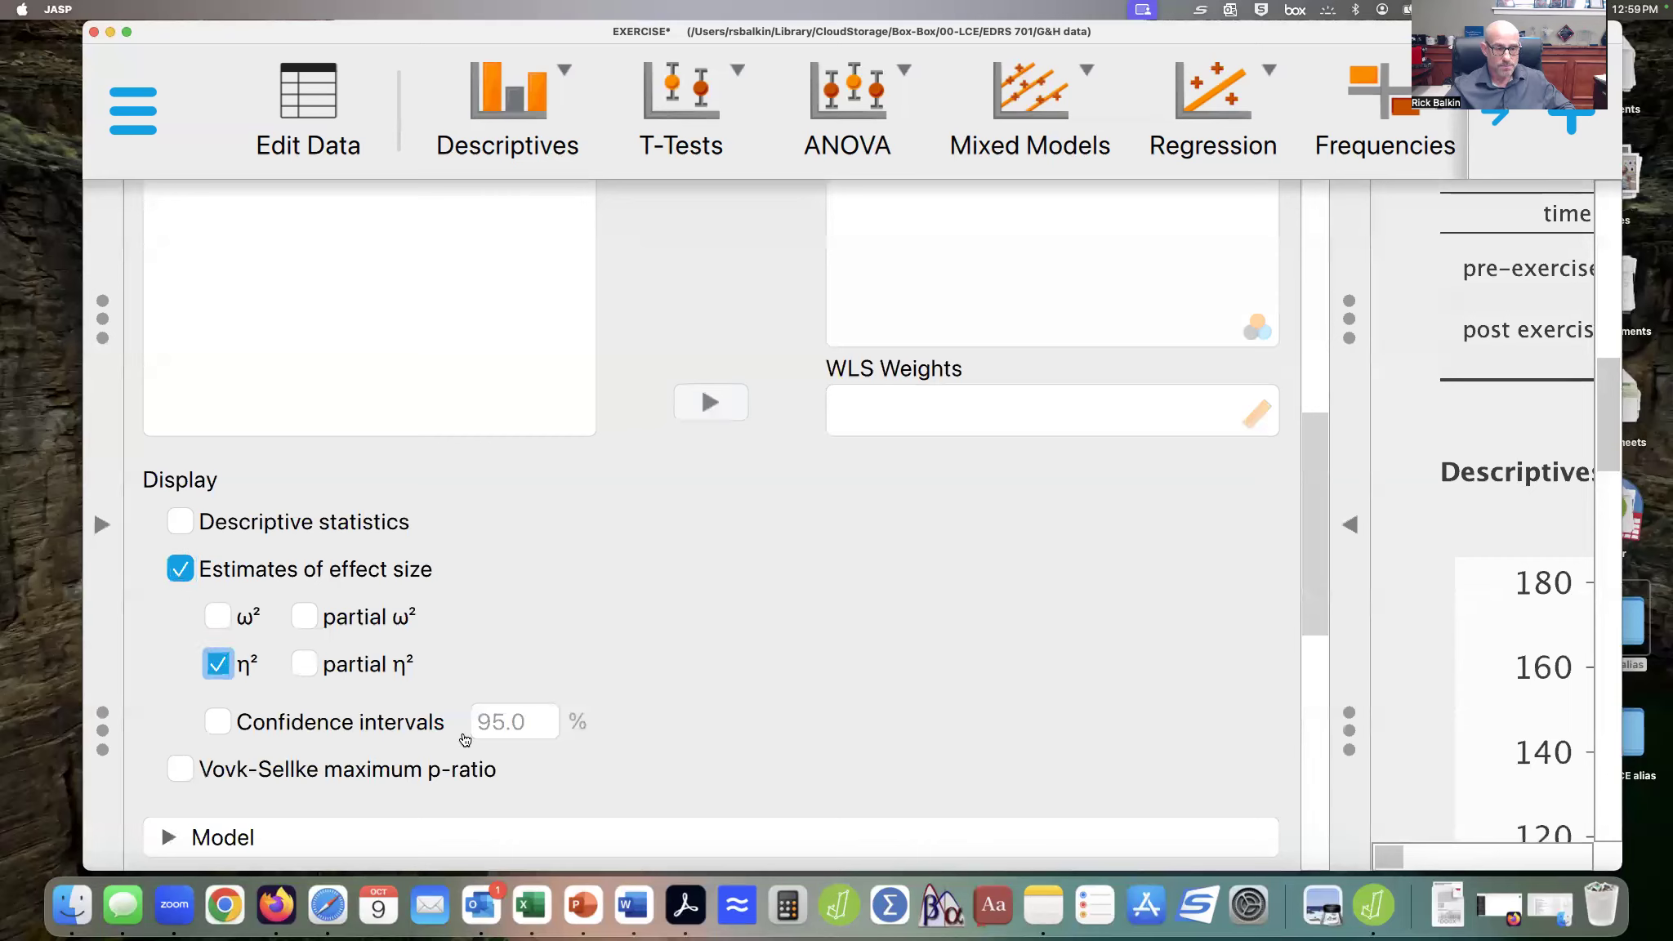
{"action": "left_click", "coordinate": [217, 722]}
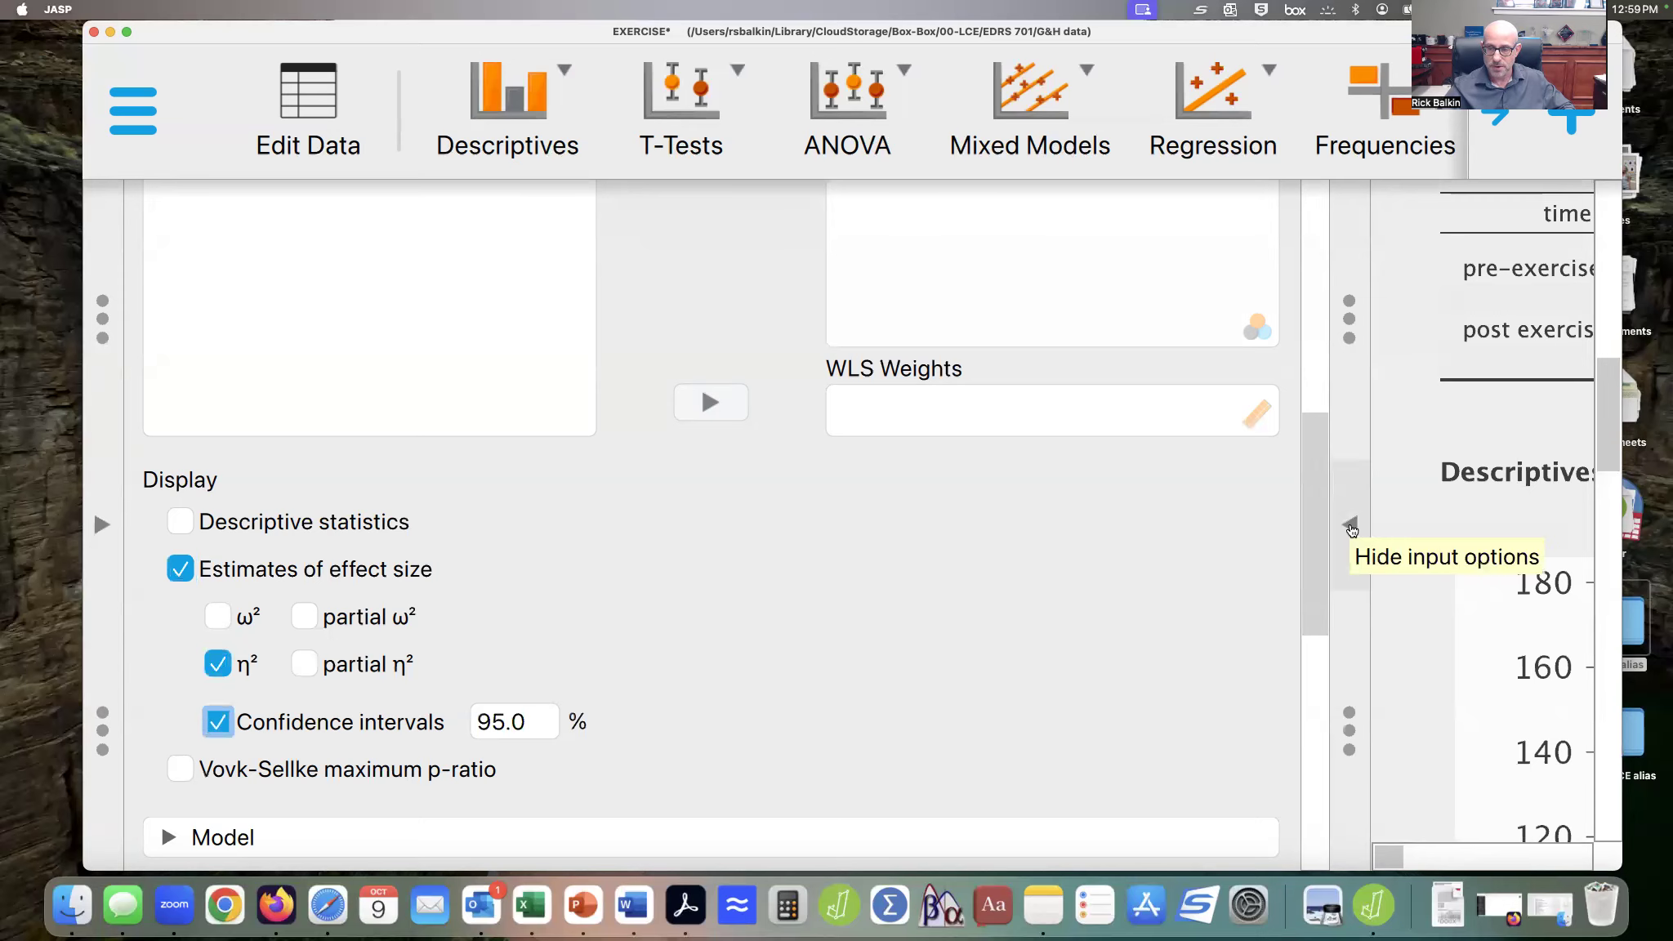
Expand the results and compare the smoke effect on change with the time * smoke interaction in the within subjects table
{"action": "left_click", "coordinate": [1351, 531]}
{"action": "scroll", "coordinate": [1192, 667], "scroll_direction": "down", "scroll_amount": 10}
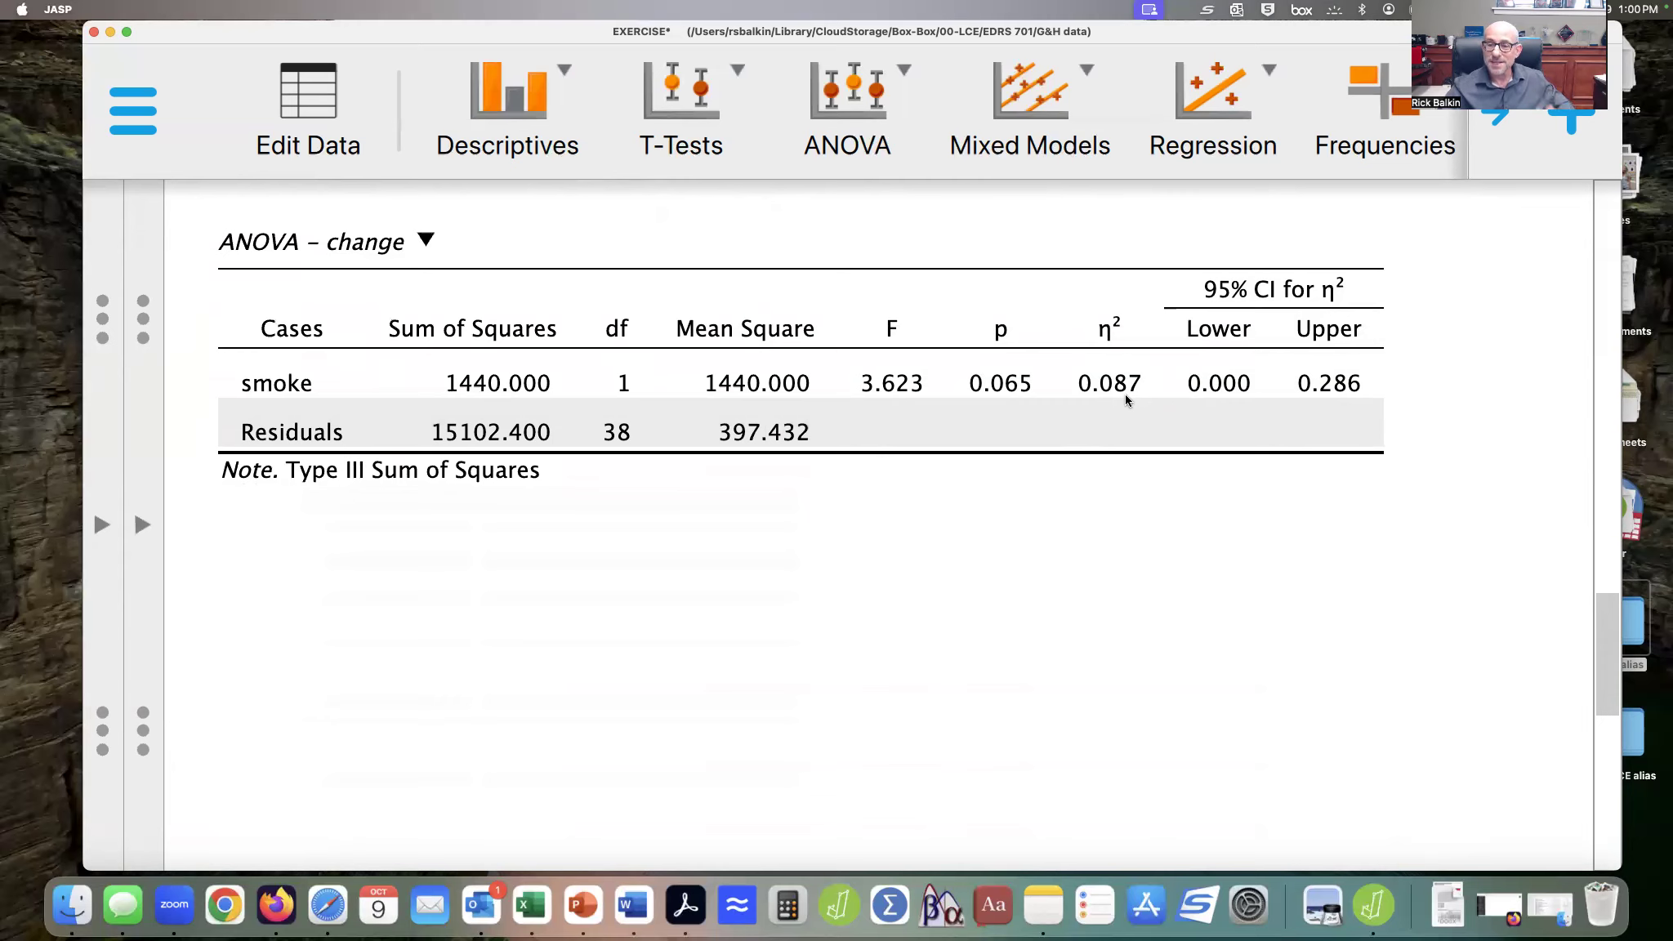
{"action": "scroll", "coordinate": [1126, 396], "scroll_direction": "up", "scroll_amount": 15}
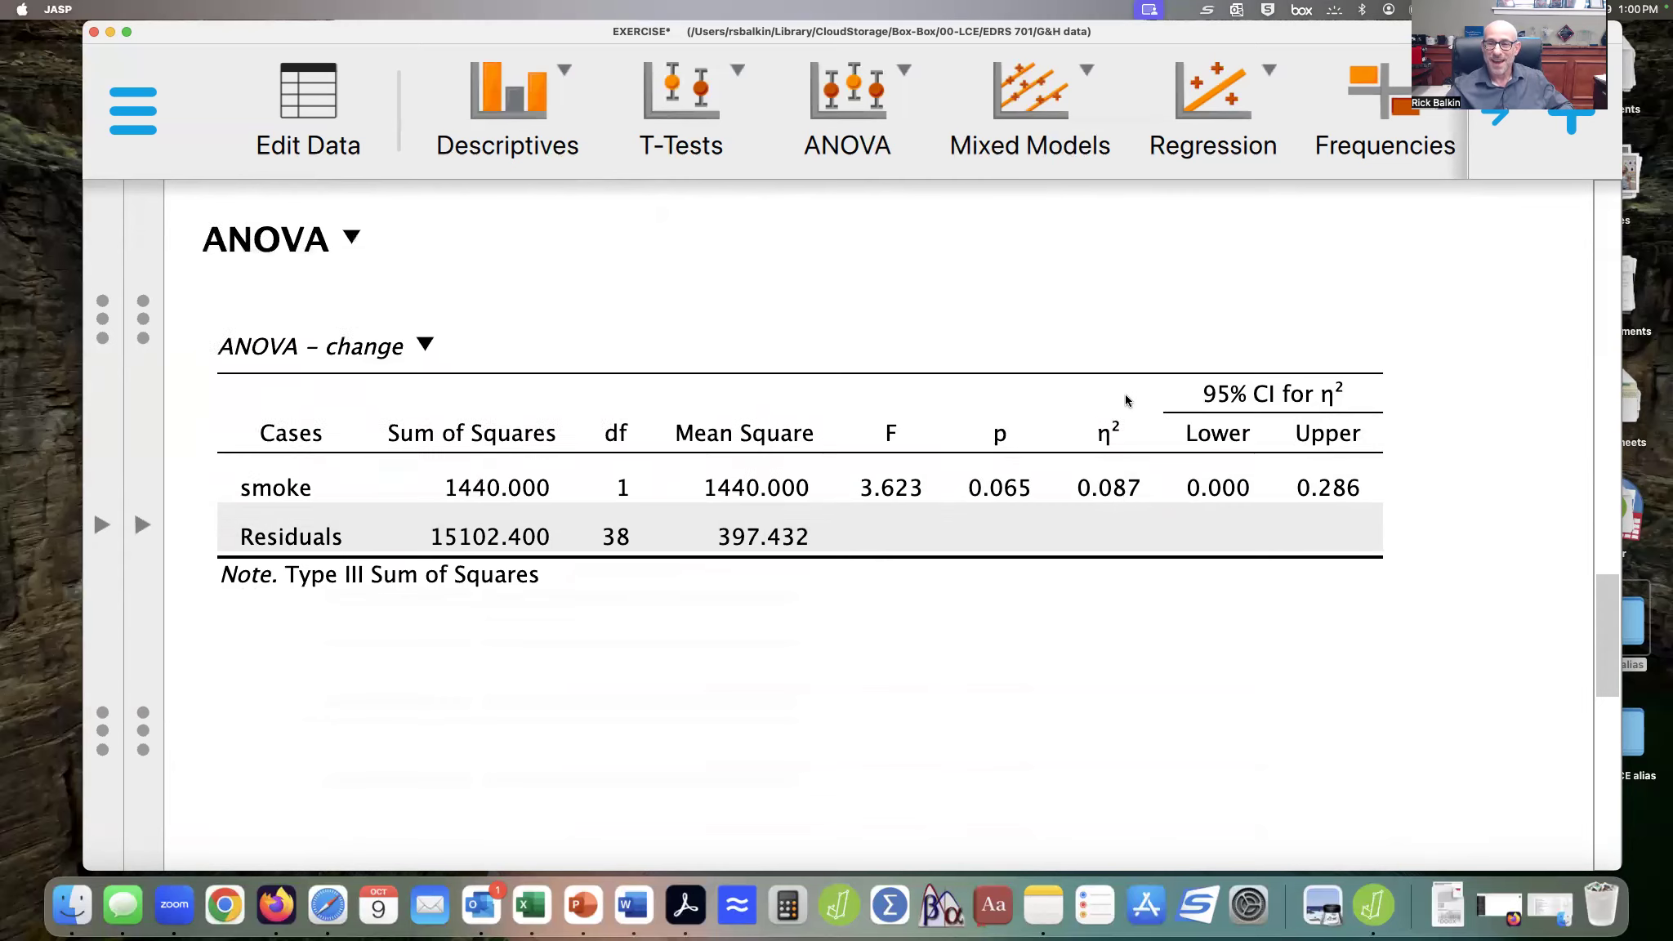
{"action": "scroll", "coordinate": [1126, 401], "scroll_direction": "up", "scroll_amount": 5}
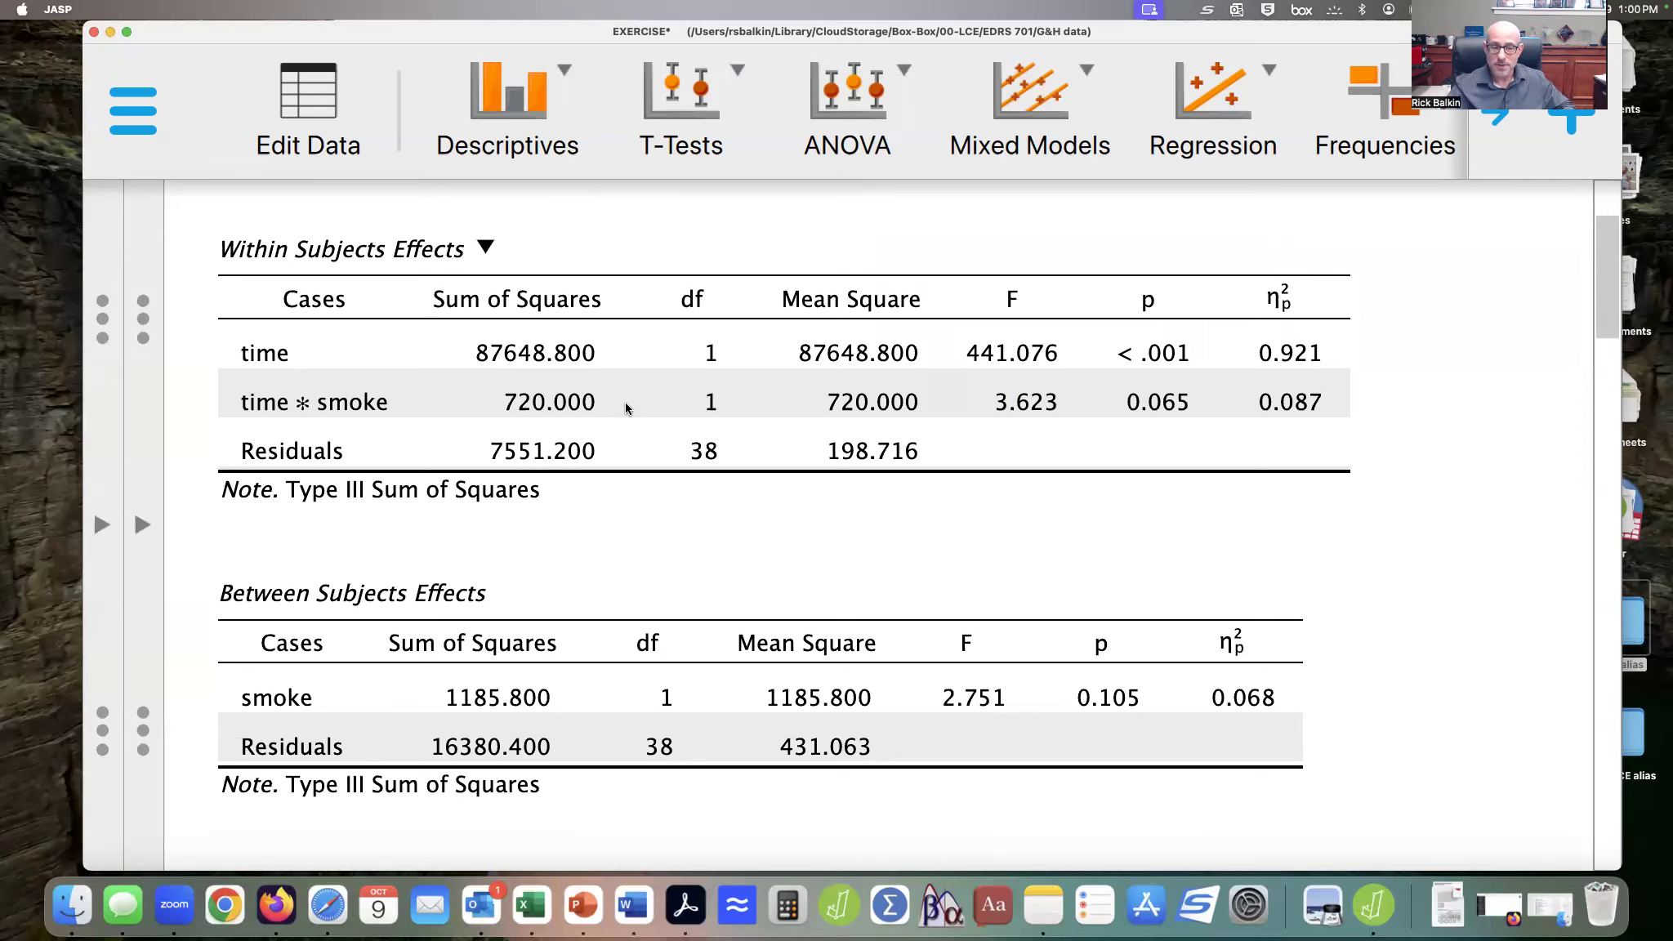
Reopen the Repeated Measures ANOVA options and add the smoke * time interaction to the post hoc tests
{"action": "left_click", "coordinate": [141, 524]}
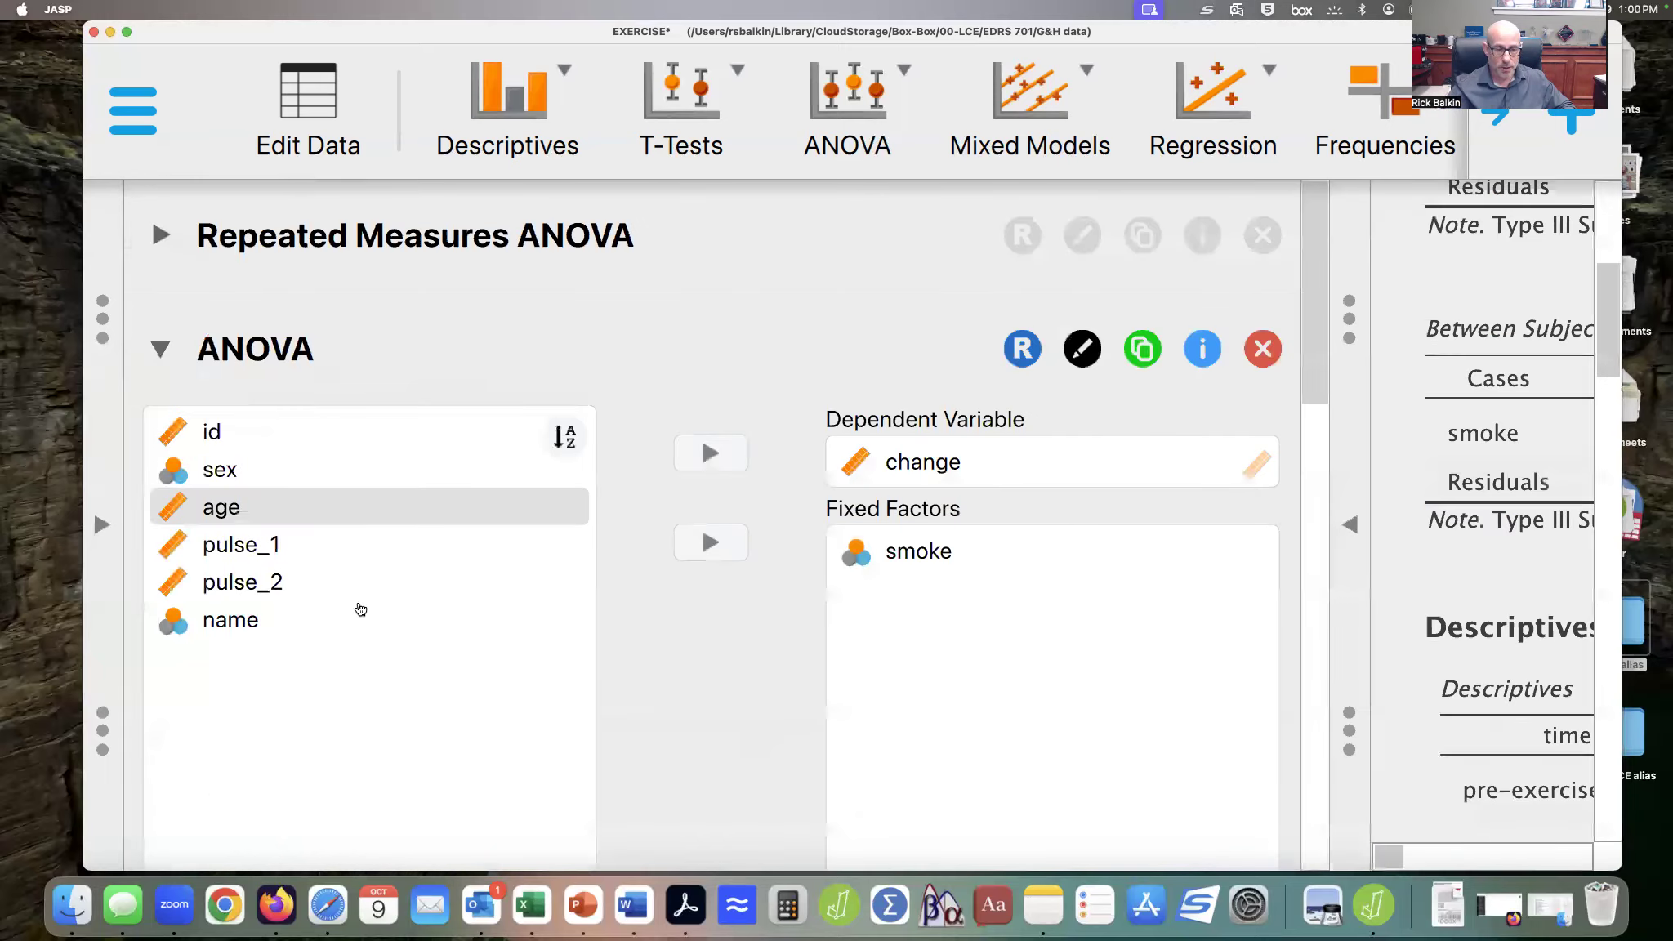
{"action": "scroll", "coordinate": [672, 655], "scroll_direction": "down", "scroll_amount": 4}
{"action": "scroll", "coordinate": [672, 654], "scroll_direction": "down", "scroll_amount": 1}
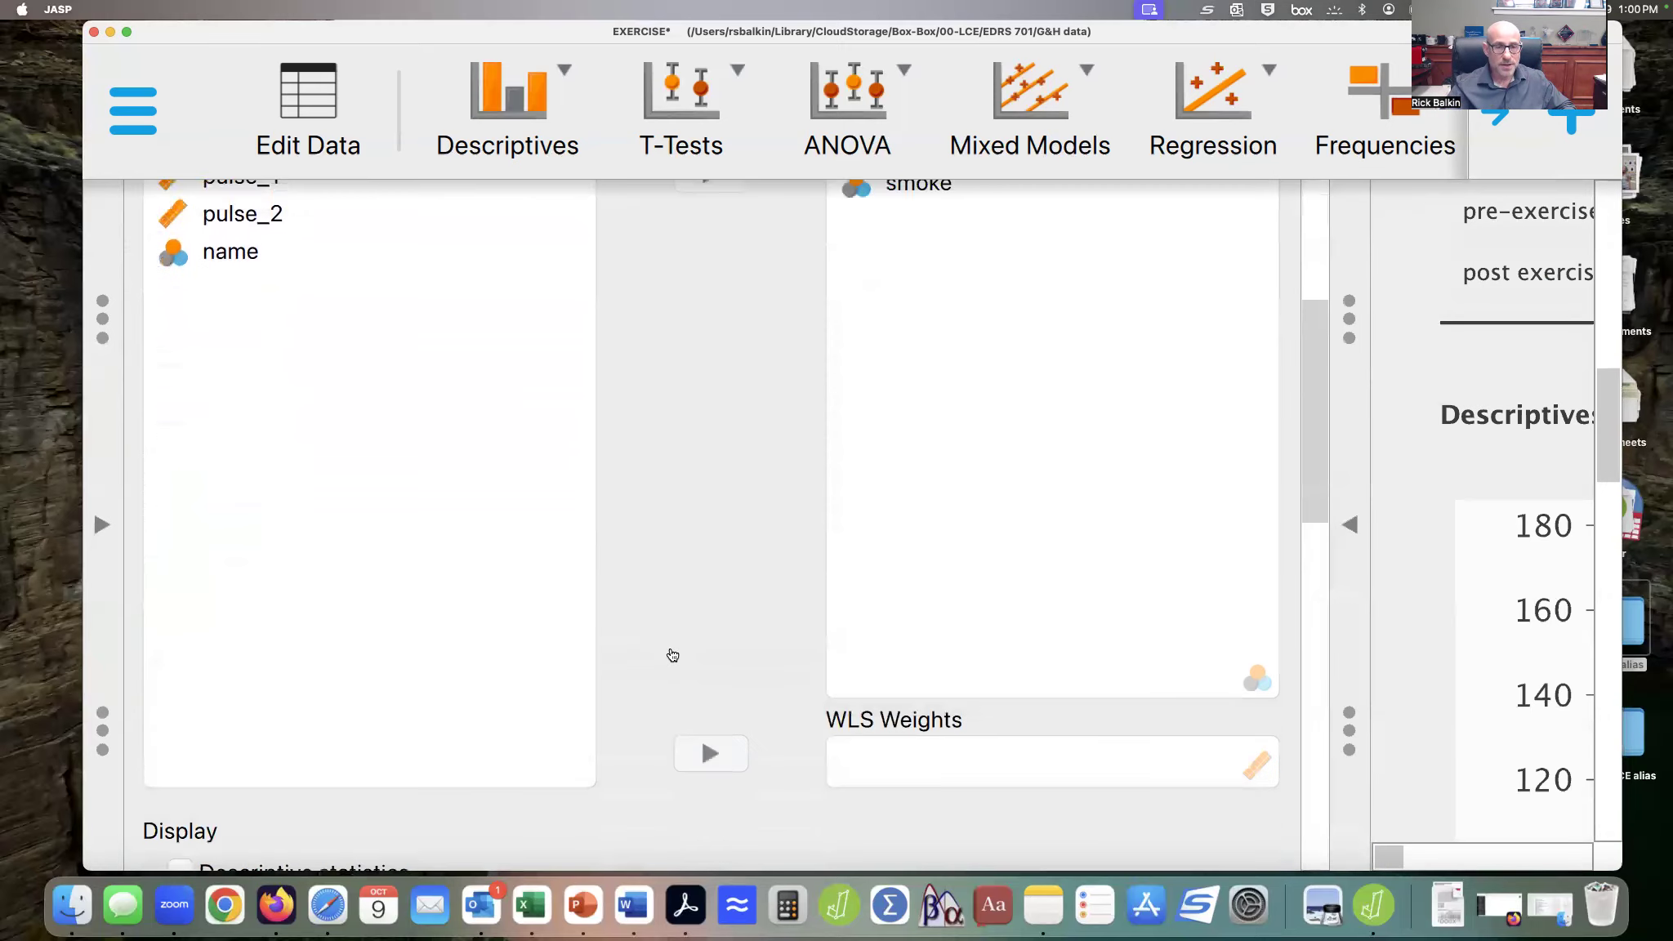
{"action": "scroll", "coordinate": [671, 646], "scroll_direction": "up", "scroll_amount": 5}
{"action": "left_click", "coordinate": [489, 256]}
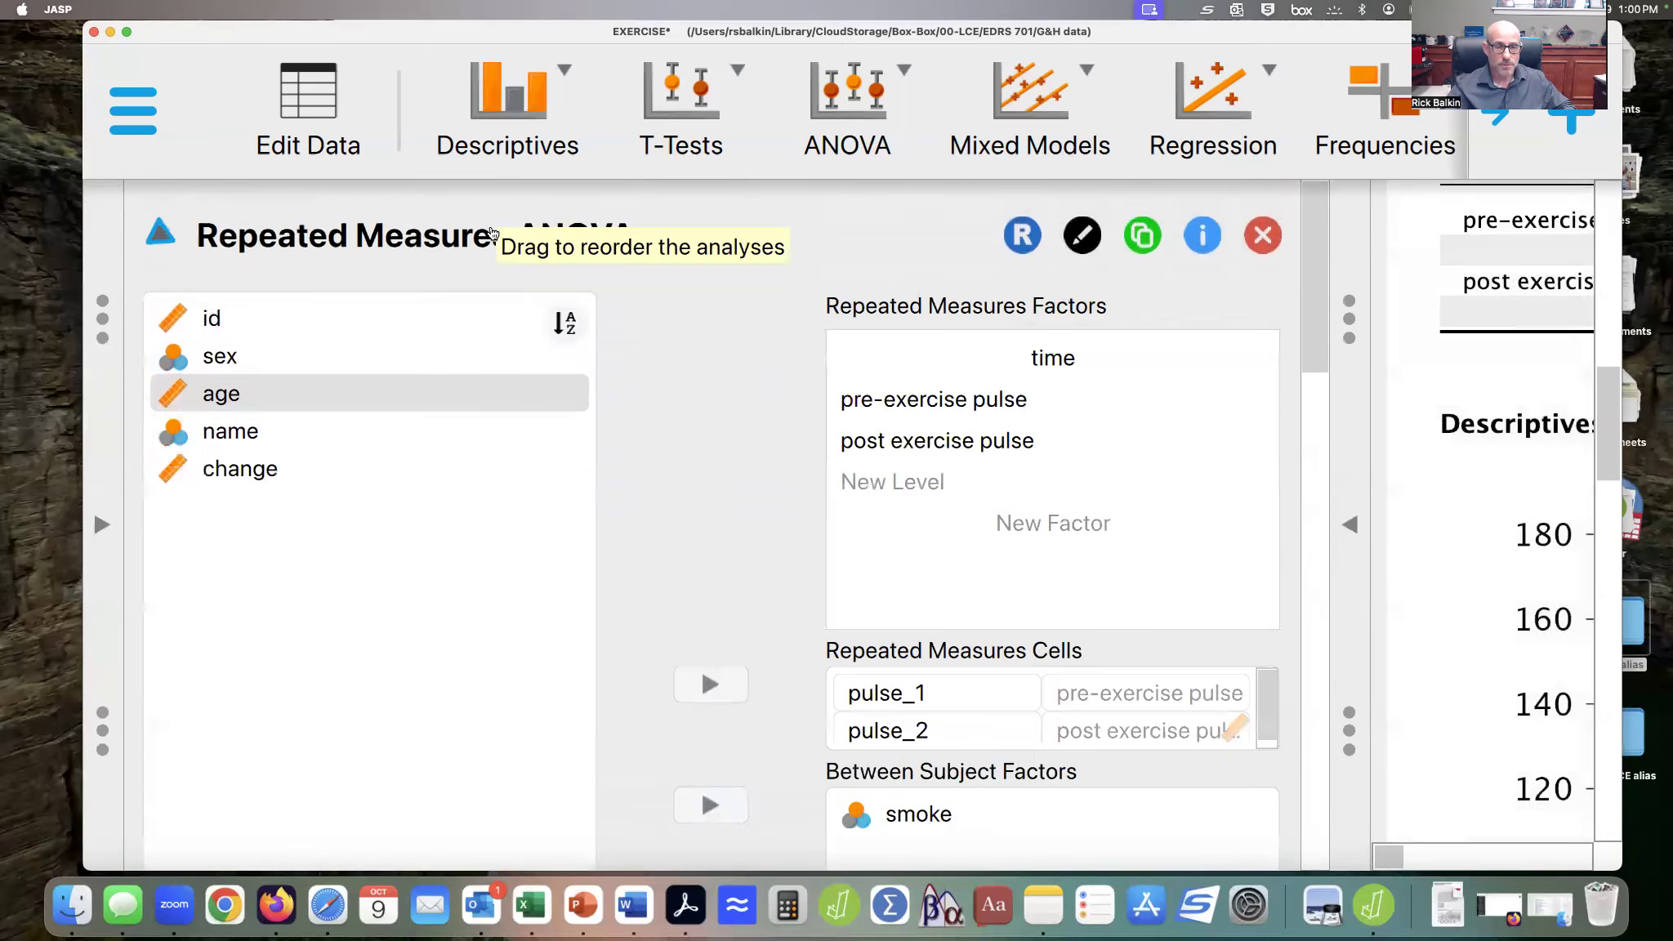
{"action": "scroll", "coordinate": [629, 545], "scroll_direction": "down", "scroll_amount": 5}
{"action": "scroll", "coordinate": [632, 545], "scroll_direction": "down", "scroll_amount": 10}
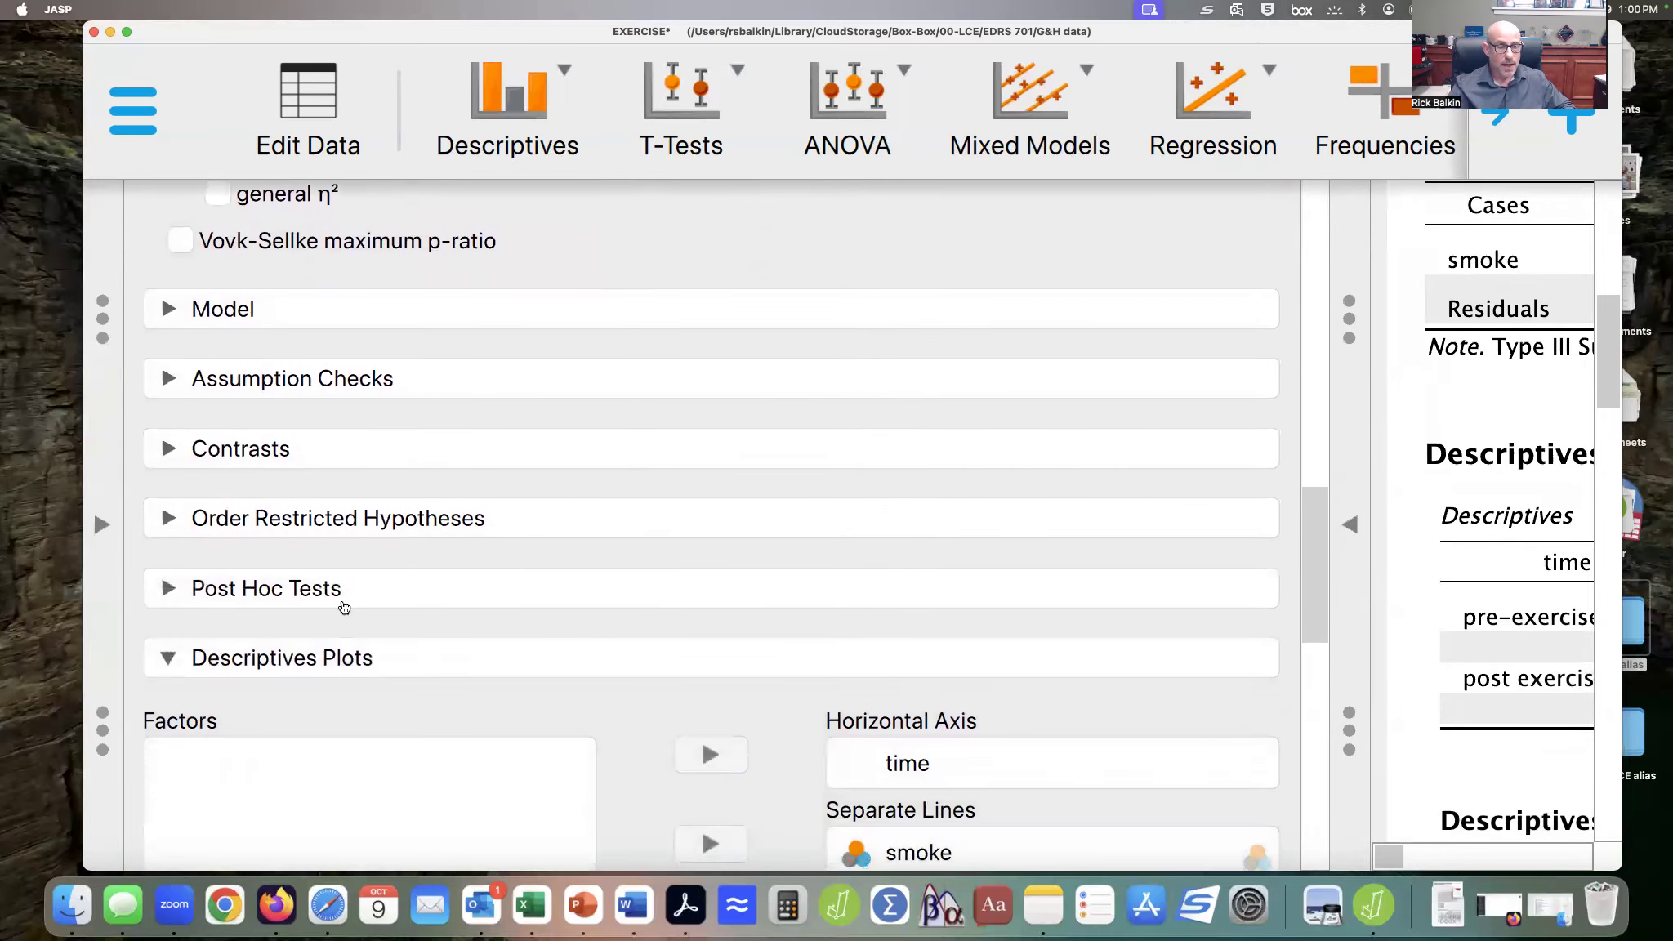
{"action": "left_click", "coordinate": [327, 590]}
{"action": "left_click", "coordinate": [278, 683]}
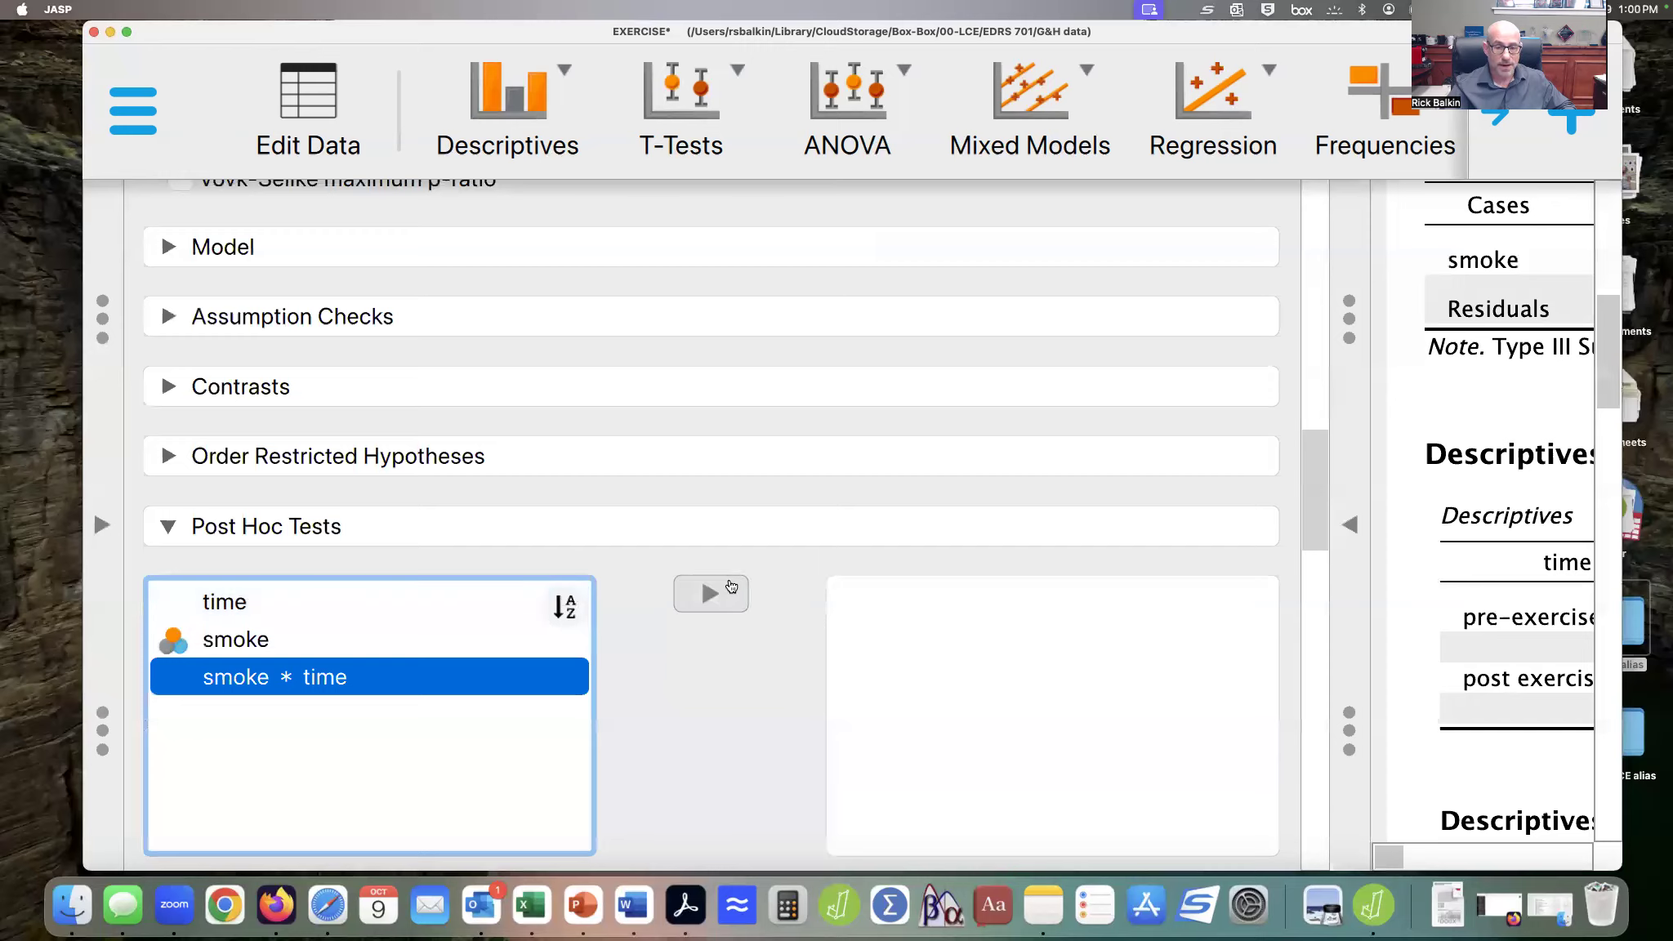
{"action": "left_click", "coordinate": [710, 594]}
Include effect sizes and conditional comparisons for interactions in the post hoc tests
{"action": "scroll", "coordinate": [690, 716], "scroll_direction": "down", "scroll_amount": 5}
{"action": "left_click", "coordinate": [162, 593]}
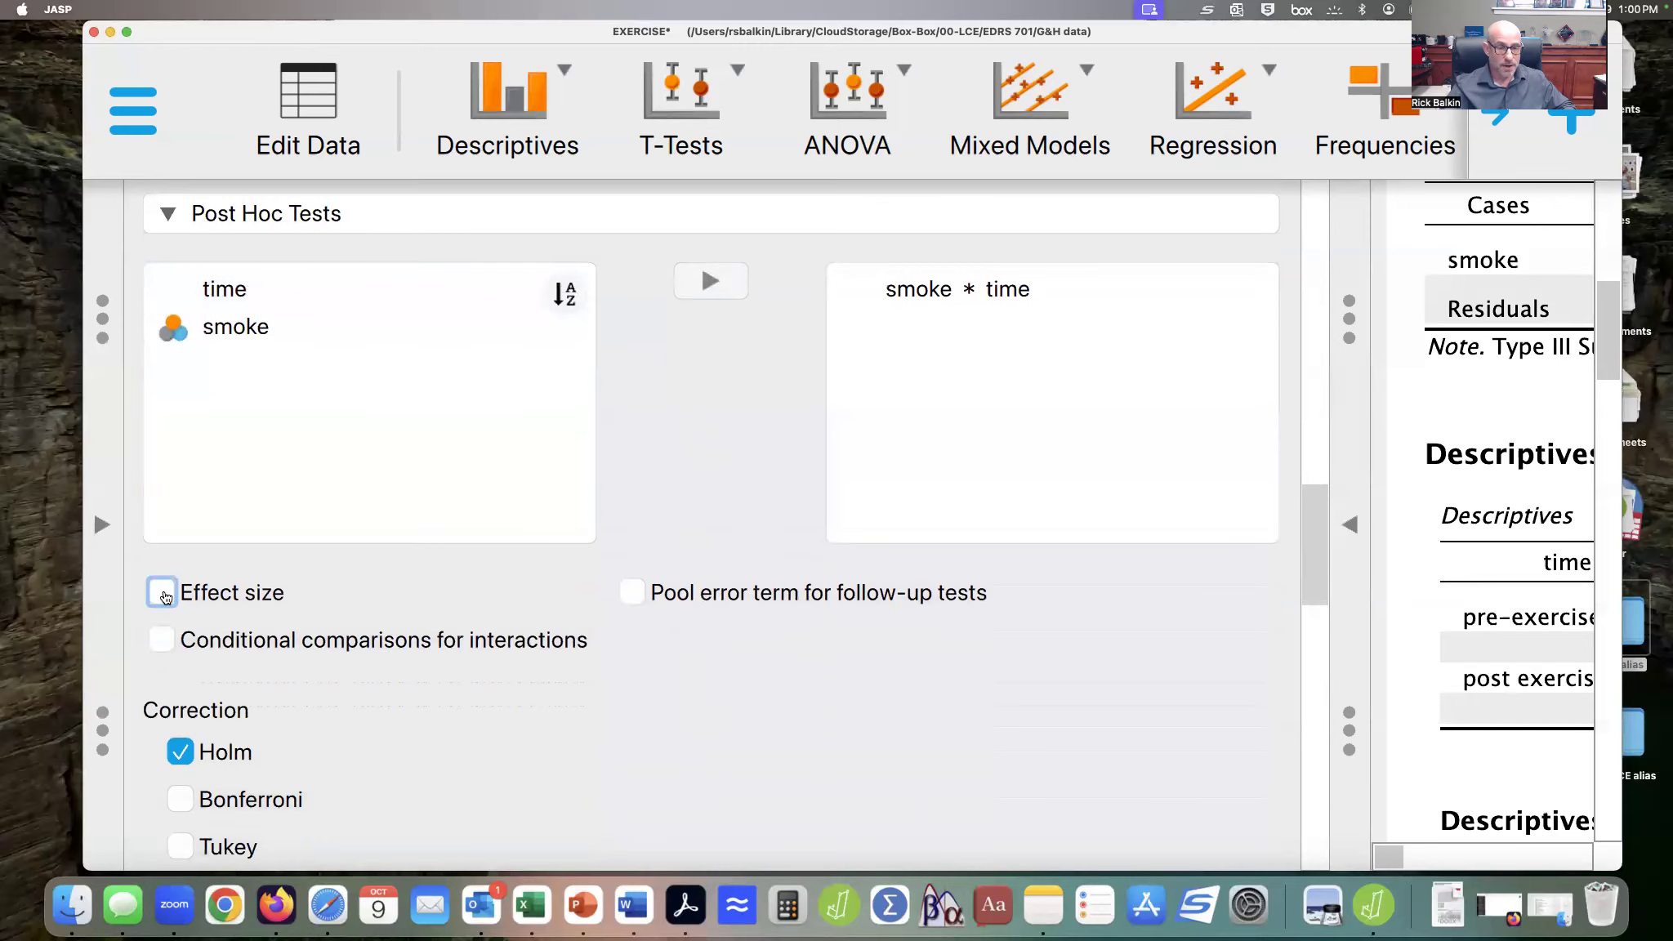
{"action": "left_click", "coordinate": [165, 645]}
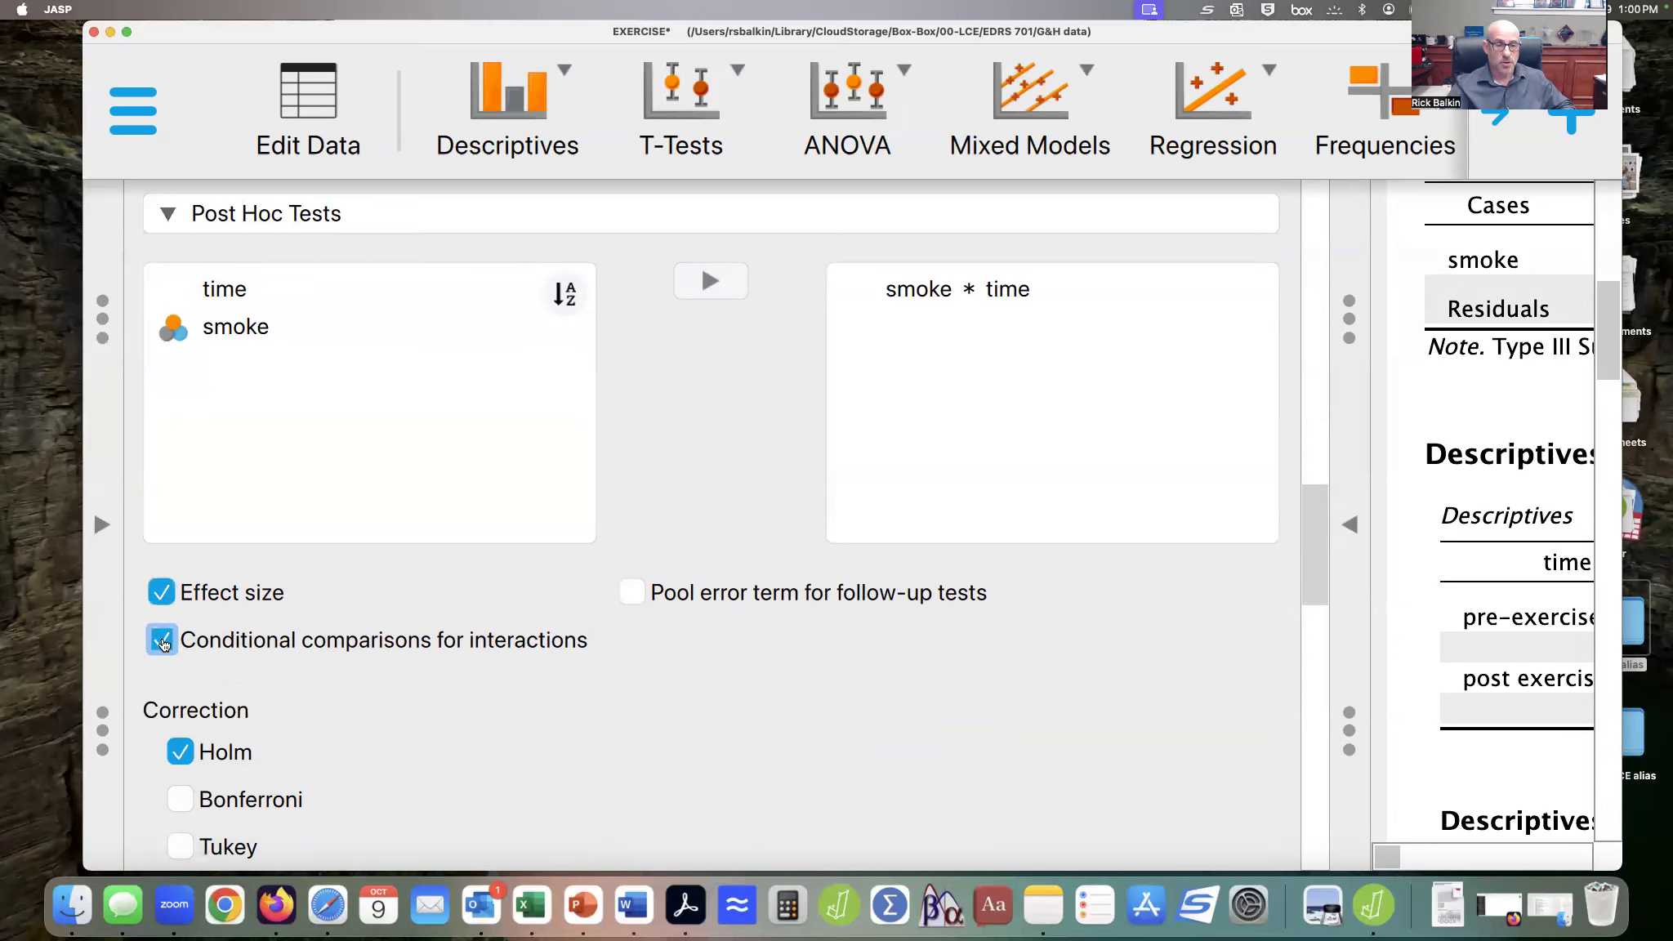
Use the Bonferroni correction instead of Holm for the post hoc tests and display 95% confidence intervals
{"action": "scroll", "coordinate": [318, 716], "scroll_direction": "down", "scroll_amount": 2}
{"action": "left_click", "coordinate": [181, 674]}
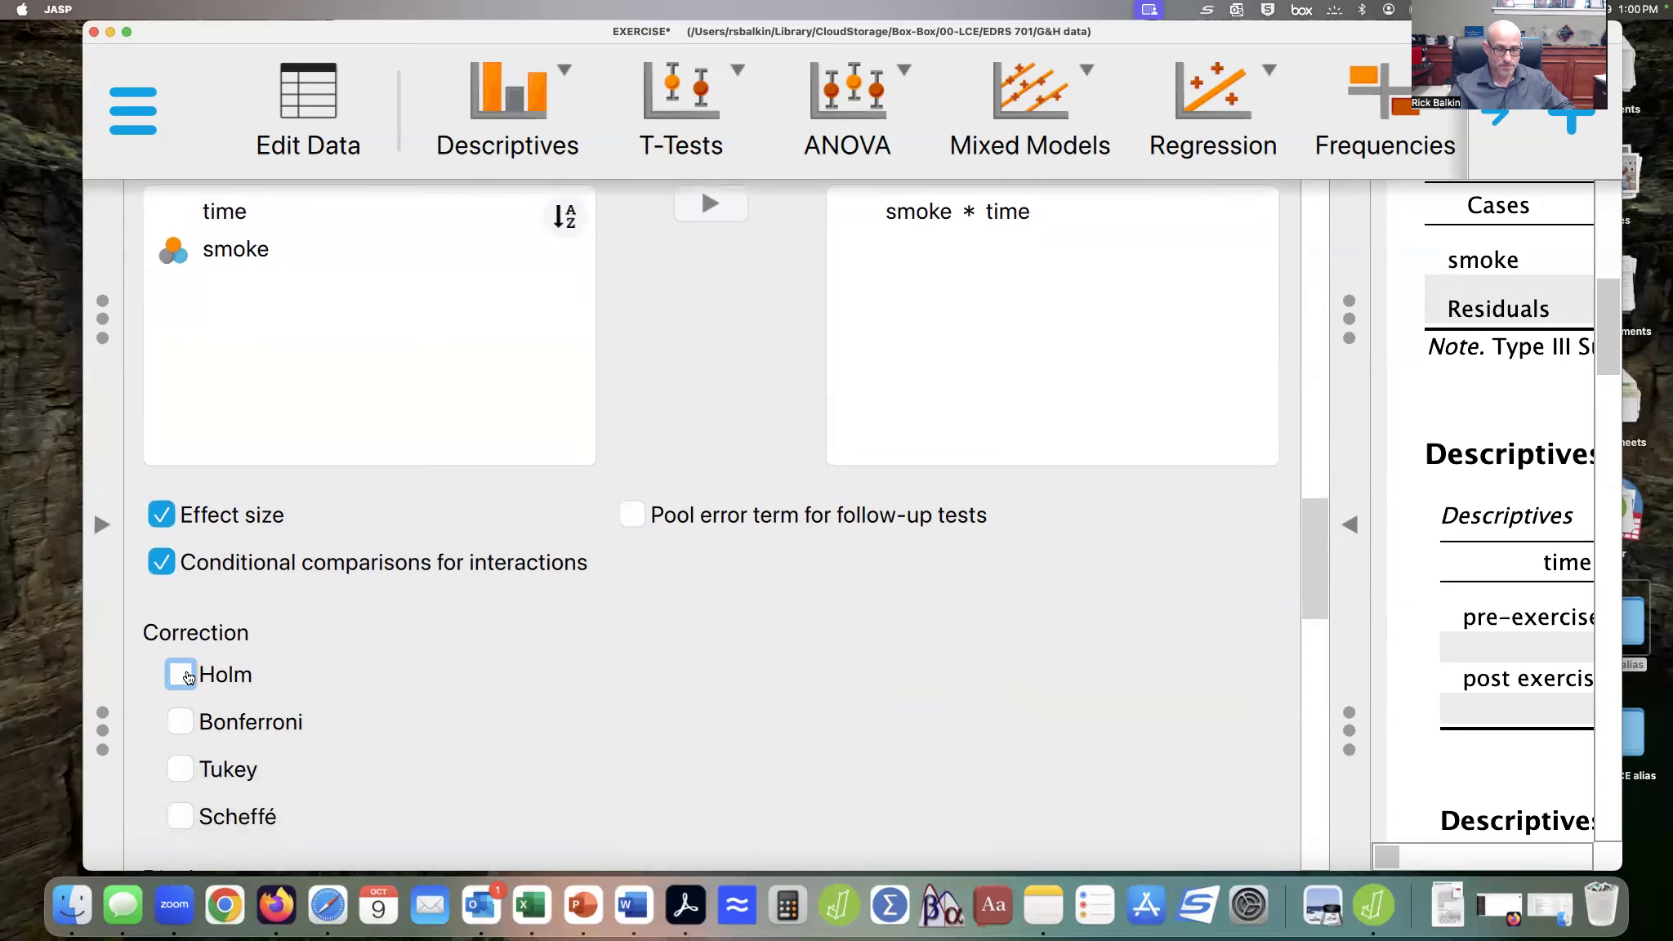
{"action": "left_click", "coordinate": [180, 722]}
{"action": "scroll", "coordinate": [554, 728], "scroll_direction": "down", "scroll_amount": 5}
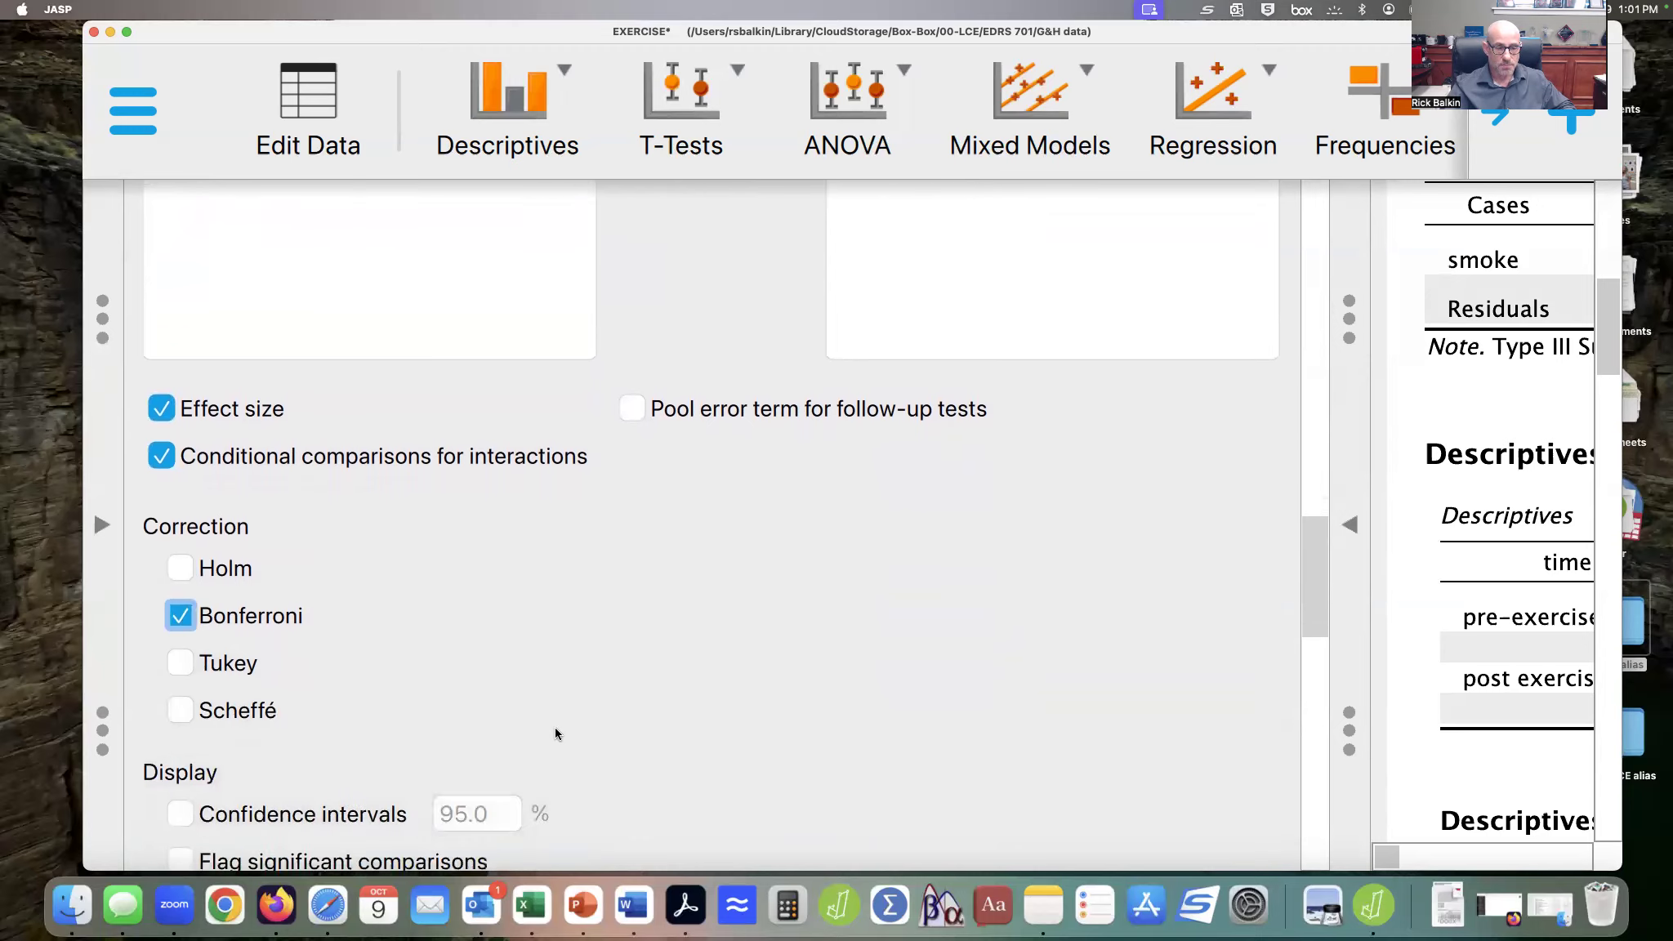
{"action": "left_click", "coordinate": [176, 676]}
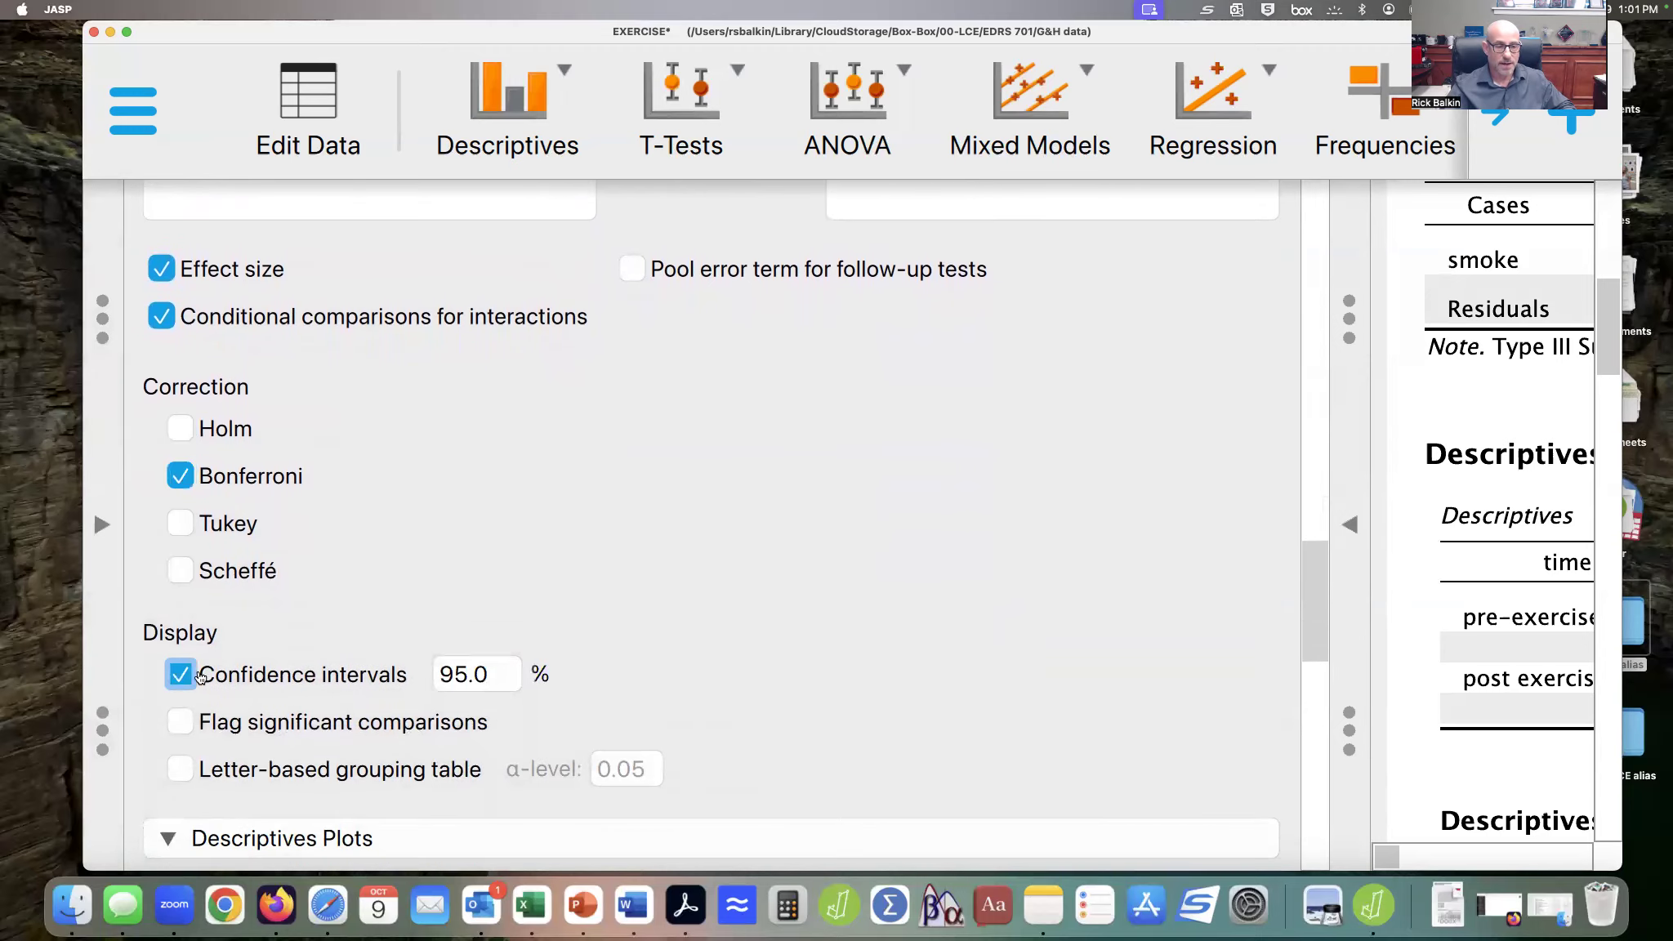
Review the Repeated Measures ANOVA settings, including the post hoc options, the between subject factor, descriptive statistics and effect size estimates
{"action": "scroll", "coordinate": [1023, 549], "scroll_direction": "up", "scroll_amount": 8}
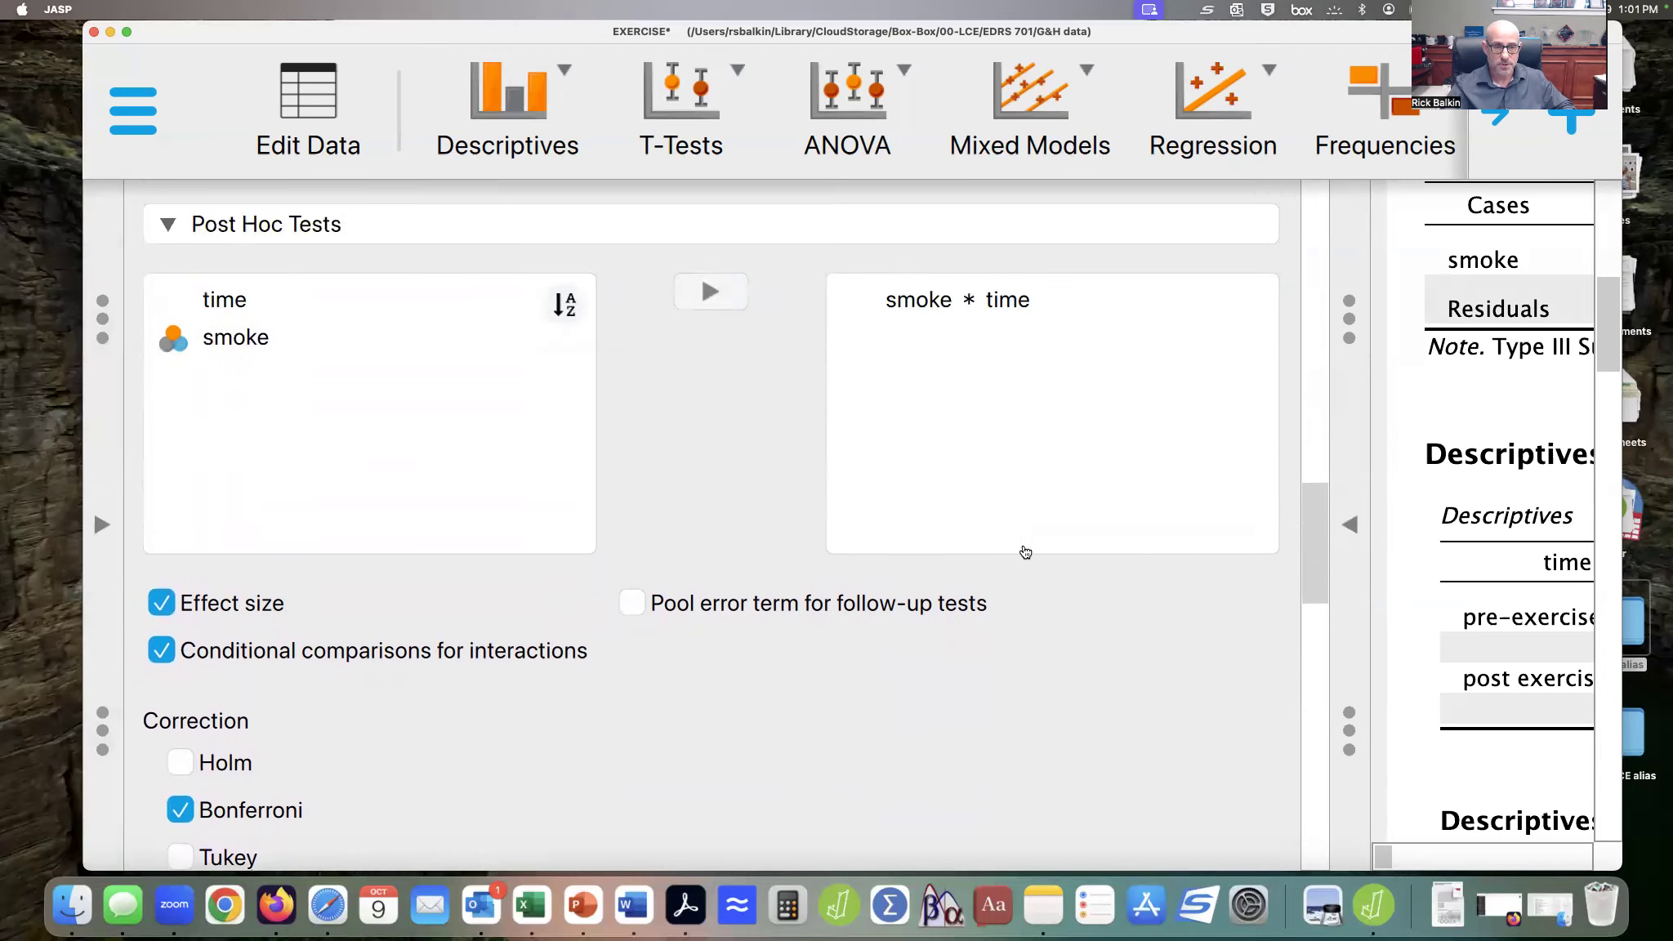
{"action": "scroll", "coordinate": [756, 507], "scroll_direction": "up", "scroll_amount": 20}
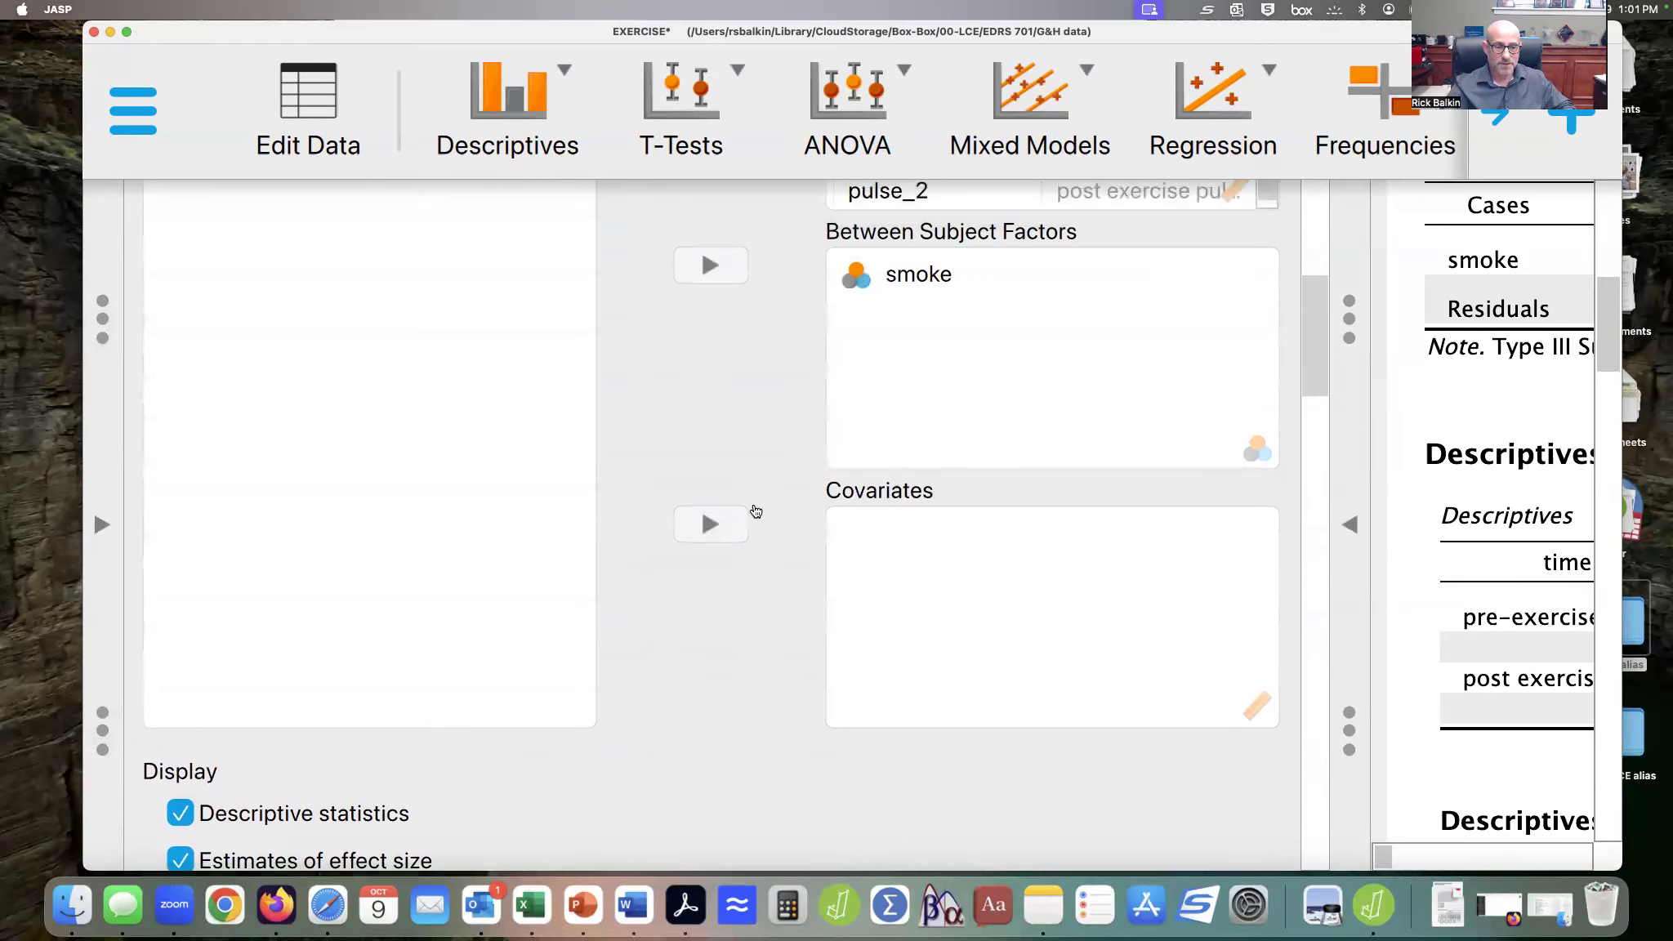
{"action": "scroll", "coordinate": [756, 511], "scroll_direction": "down", "scroll_amount": 15}
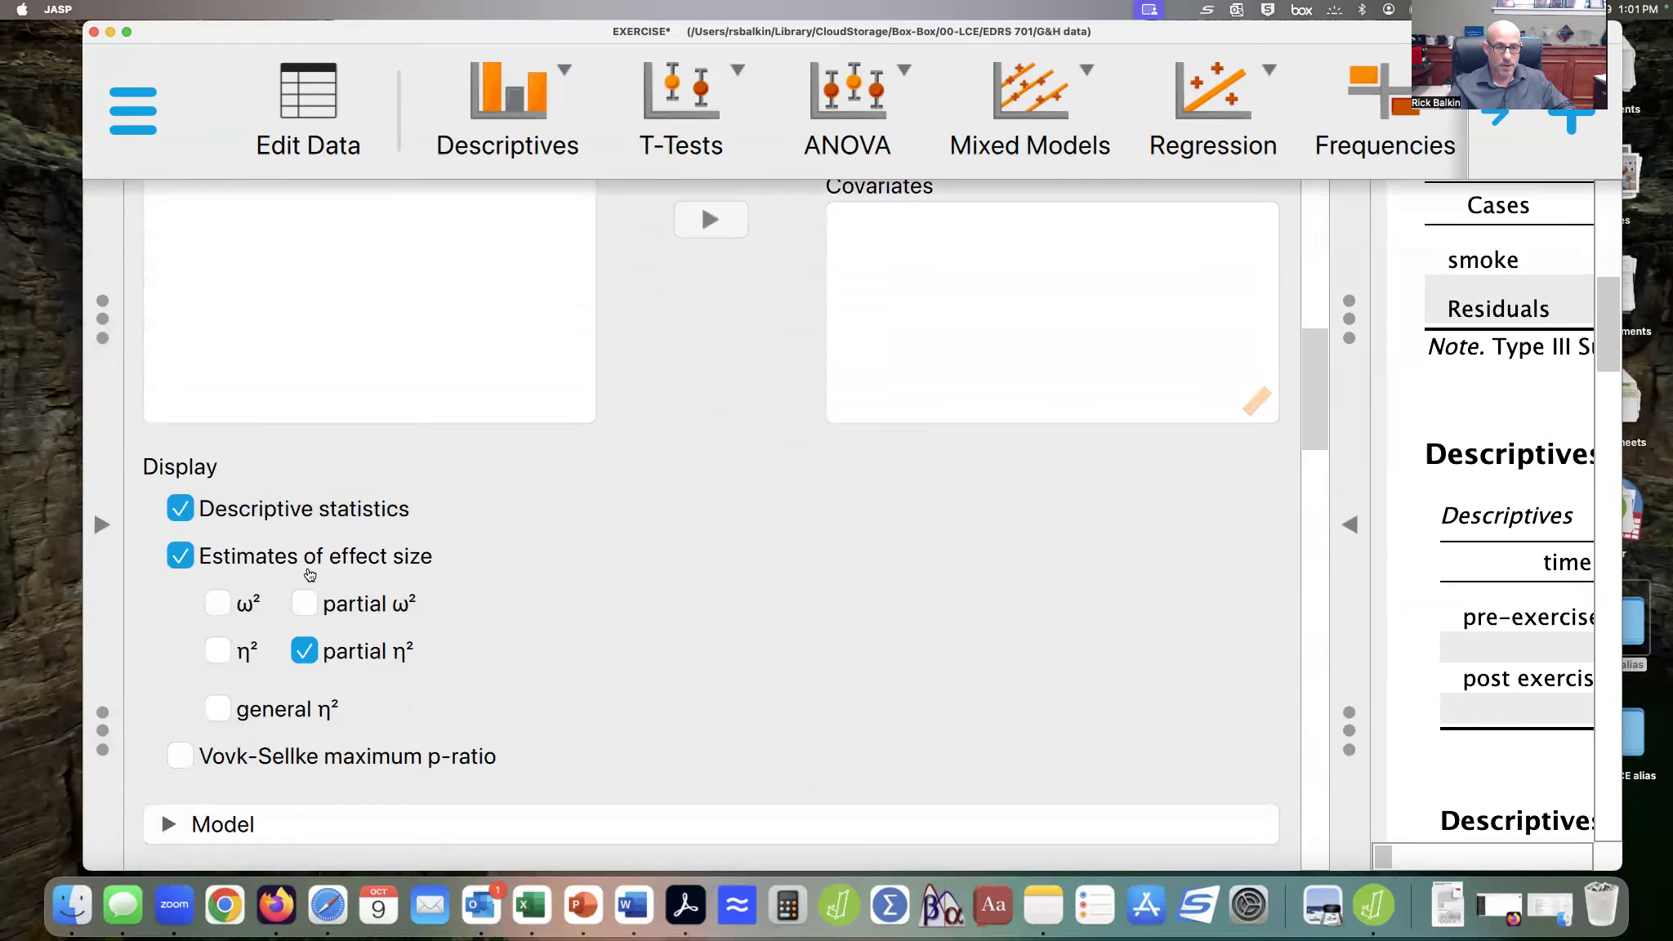
{"action": "scroll", "coordinate": [486, 618], "scroll_direction": "down", "scroll_amount": 3}
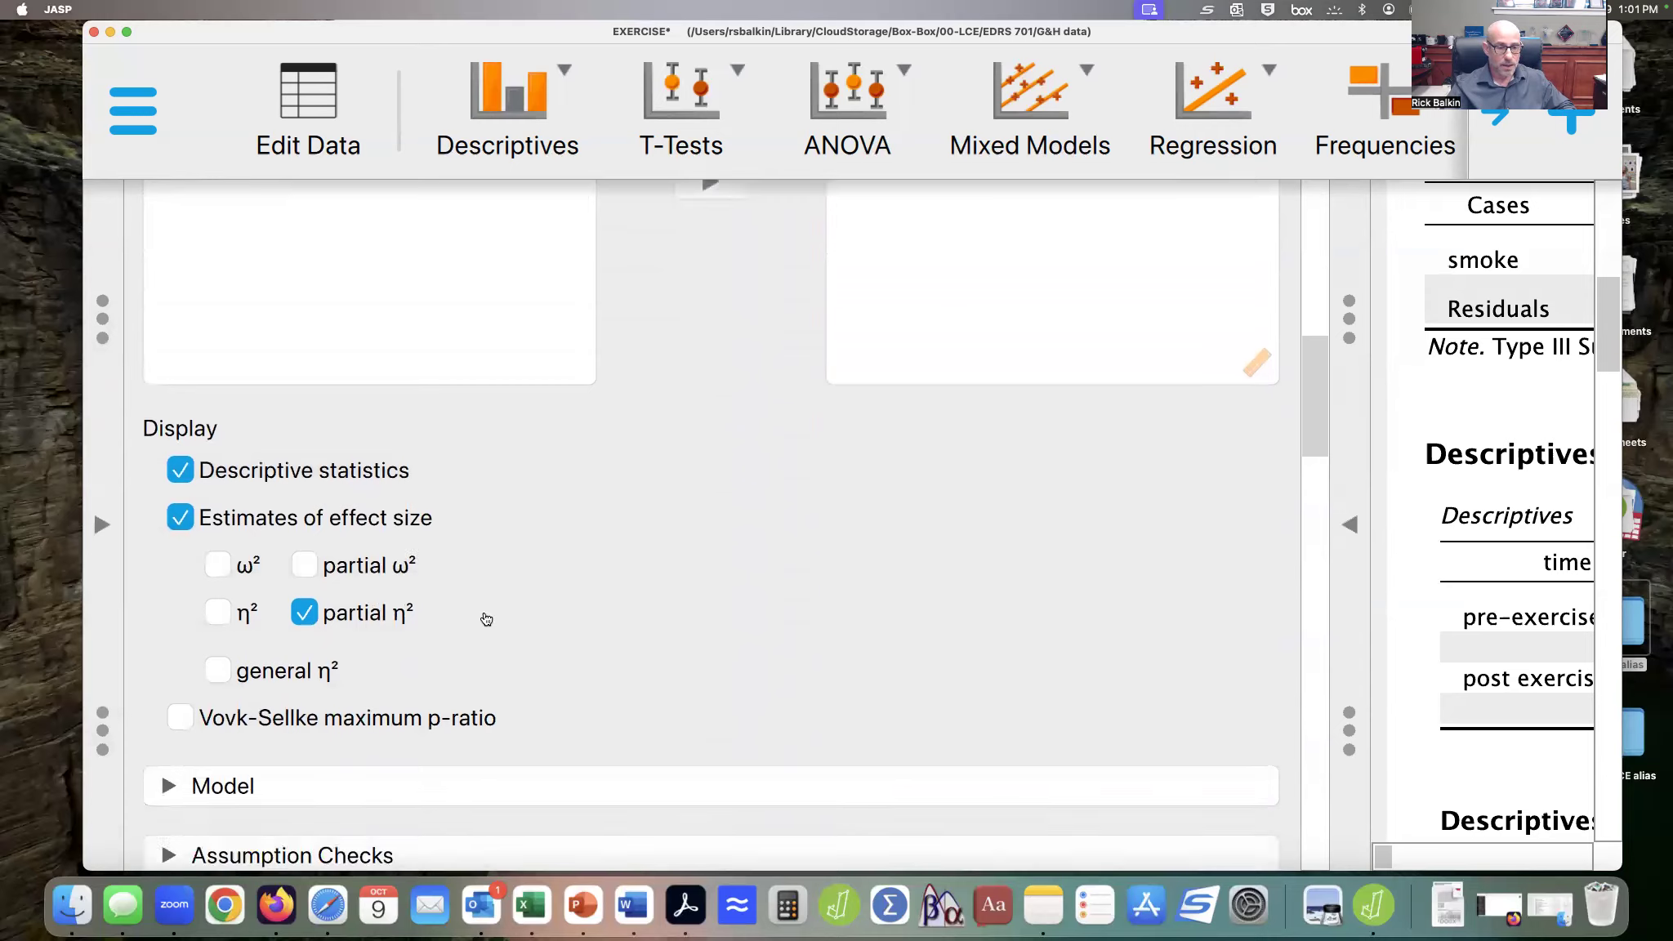
{"action": "scroll", "coordinate": [486, 619], "scroll_direction": "down", "scroll_amount": 1}
{"action": "scroll", "coordinate": [486, 619], "scroll_direction": "up", "scroll_amount": 2}
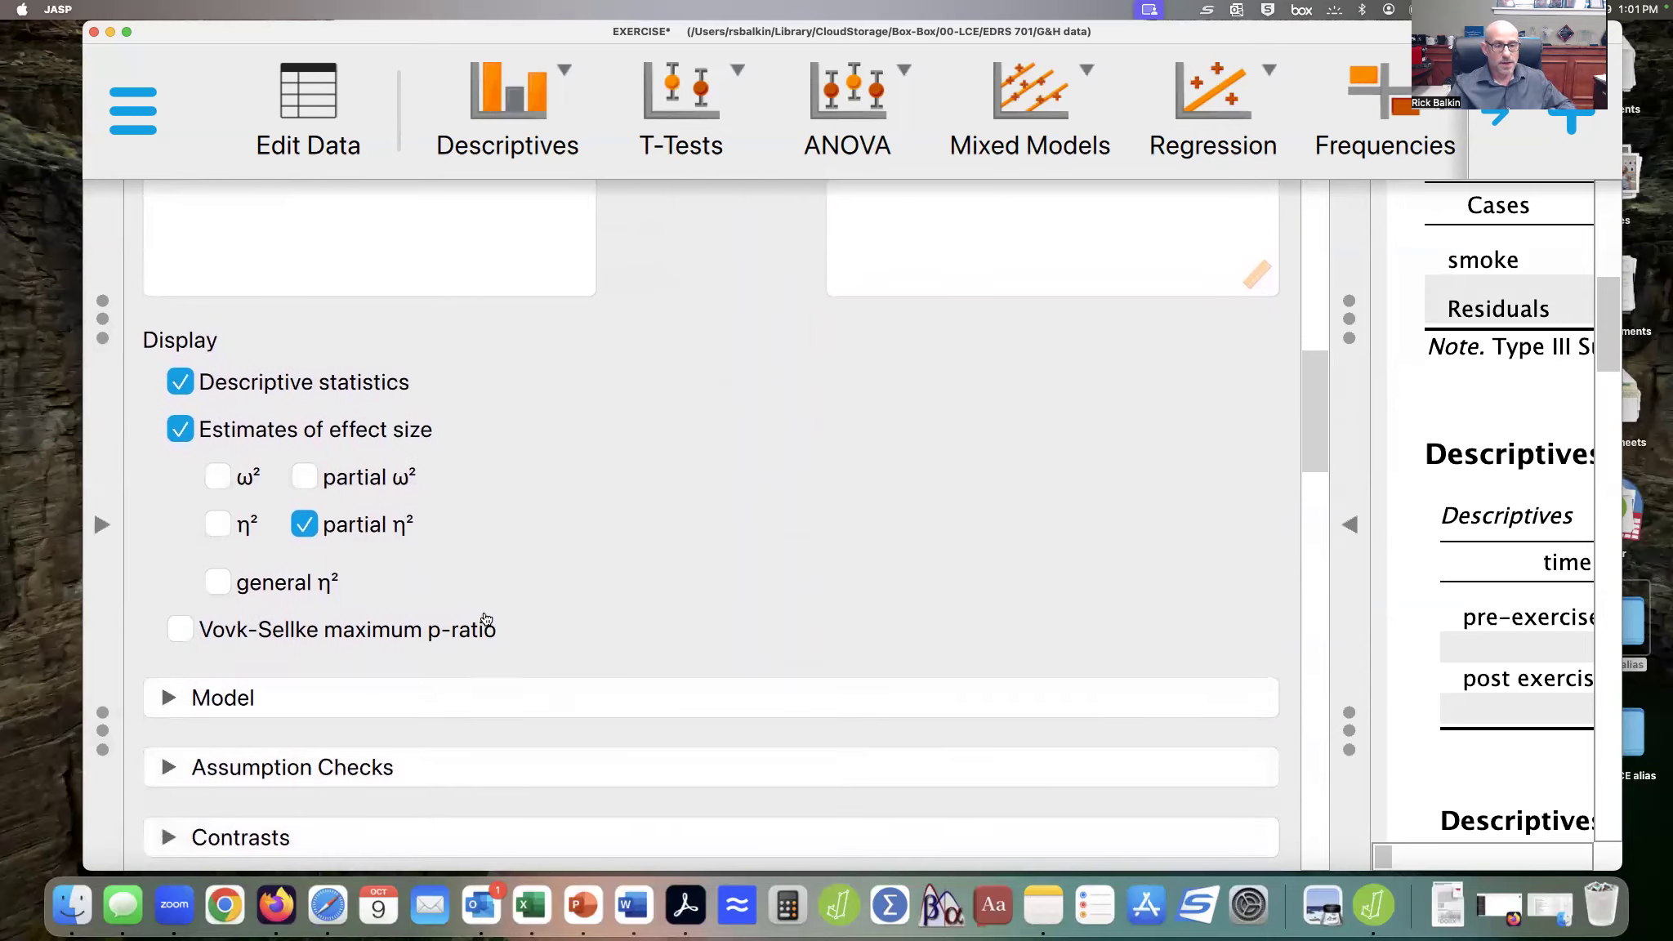
{"action": "scroll", "coordinate": [486, 618], "scroll_direction": "up", "scroll_amount": 1}
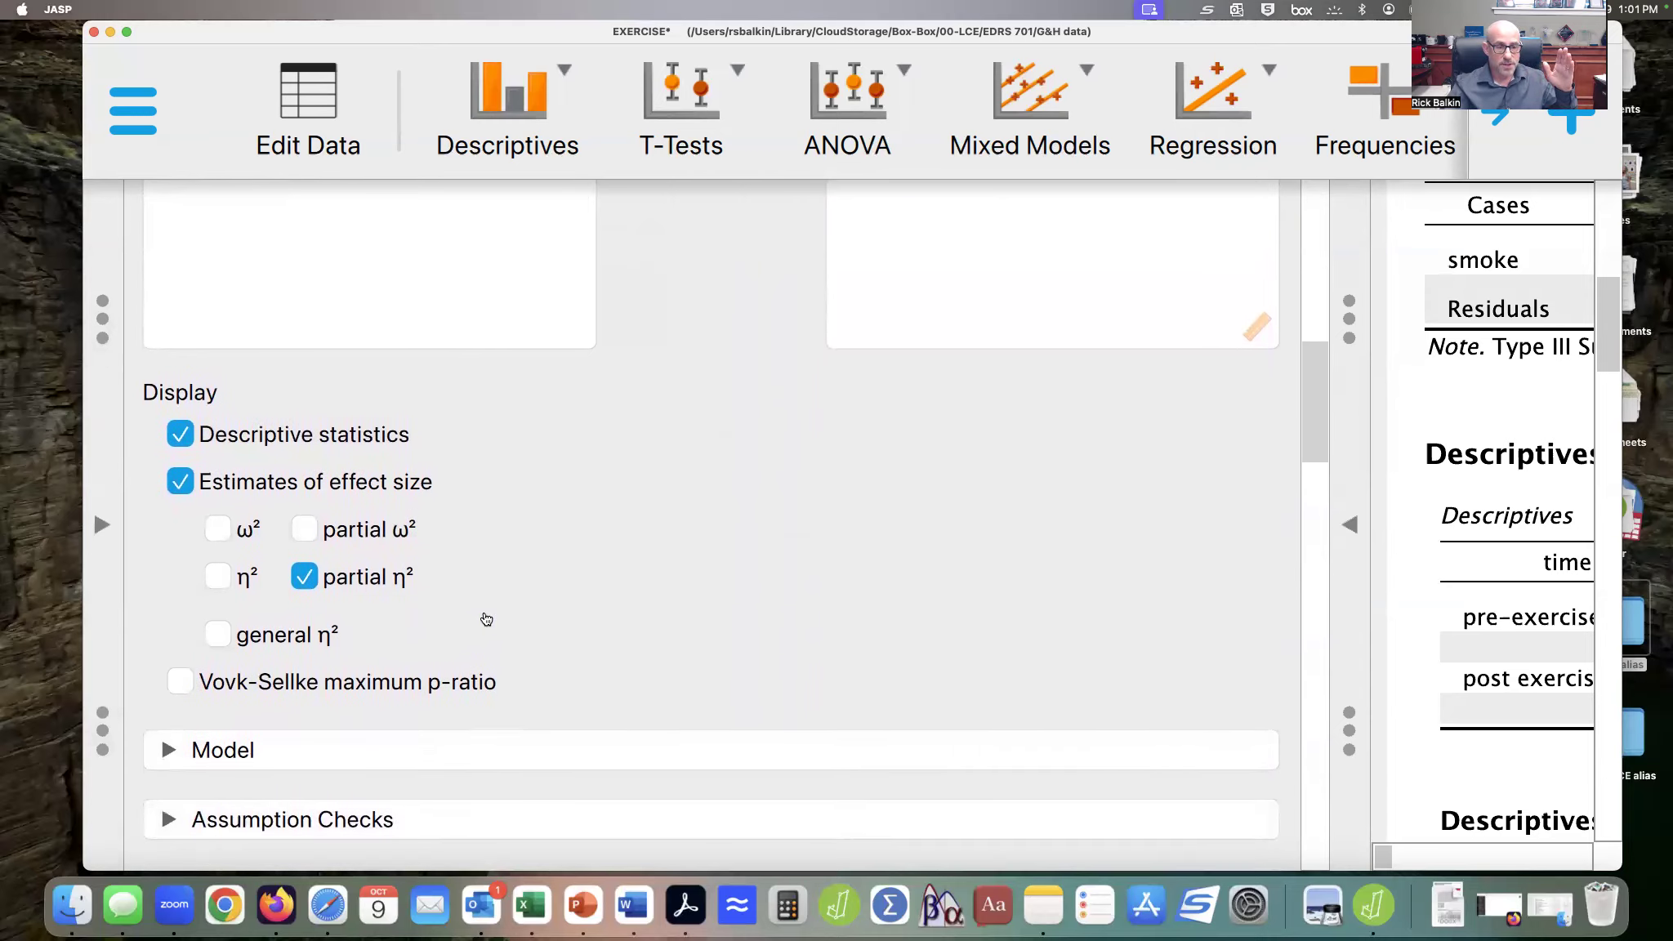
{"action": "scroll", "coordinate": [487, 619], "scroll_direction": "up", "scroll_amount": 8}
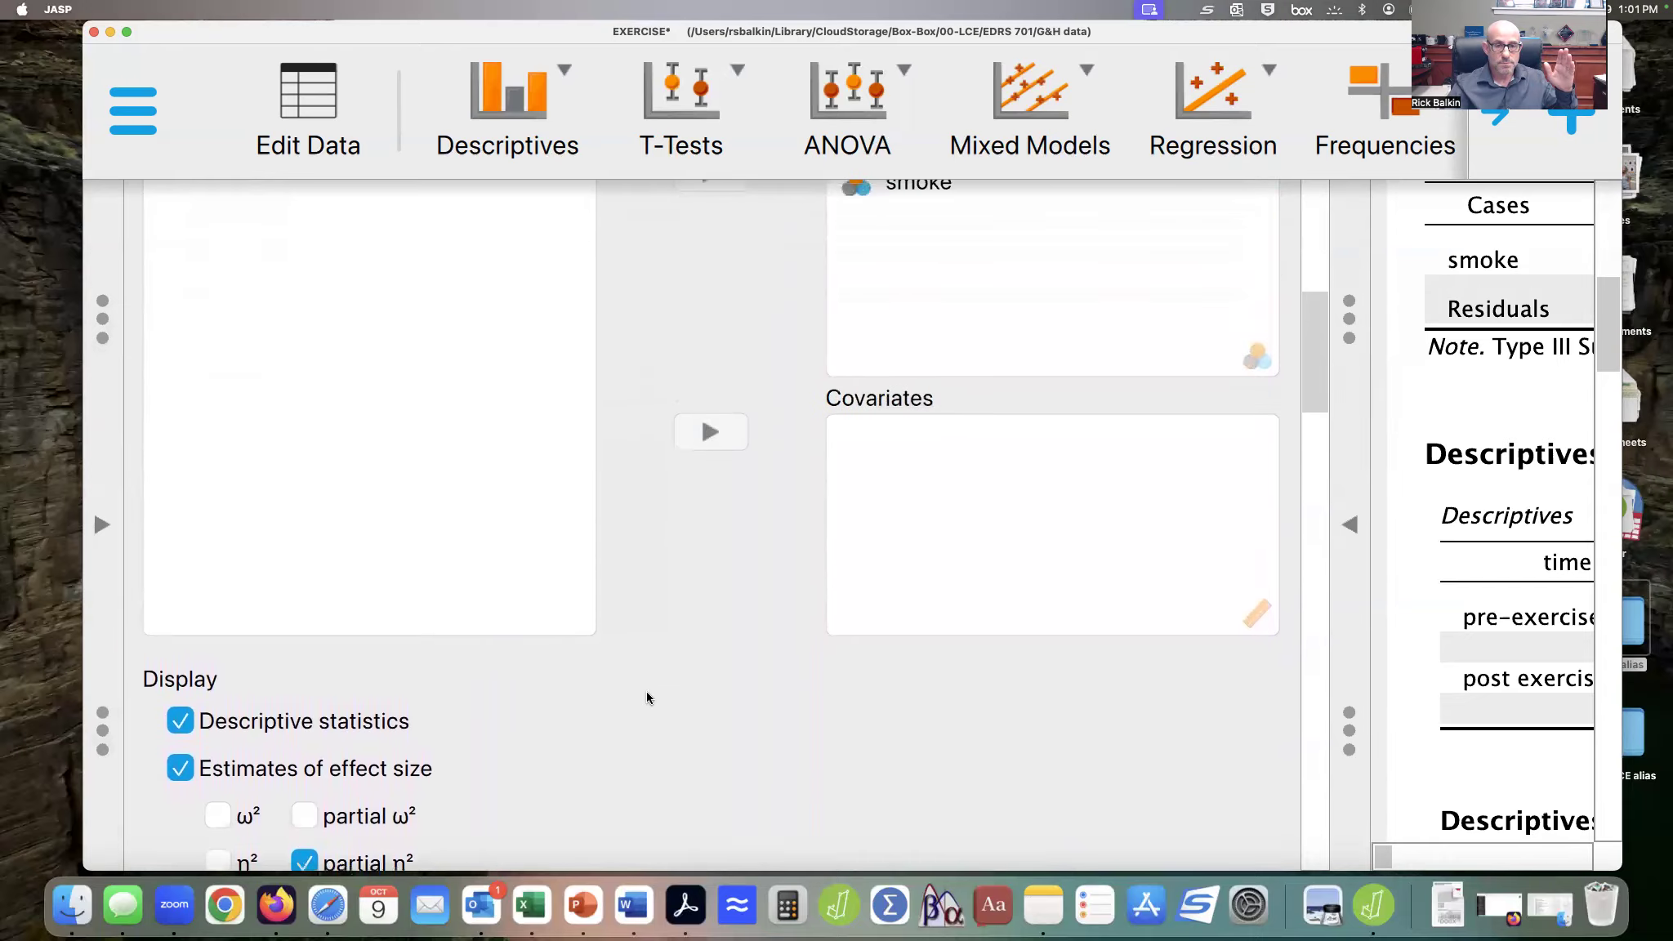
{"action": "scroll", "coordinate": [646, 698], "scroll_direction": "up", "scroll_amount": 10}
{"action": "scroll", "coordinate": [646, 698], "scroll_direction": "down", "scroll_amount": 11}
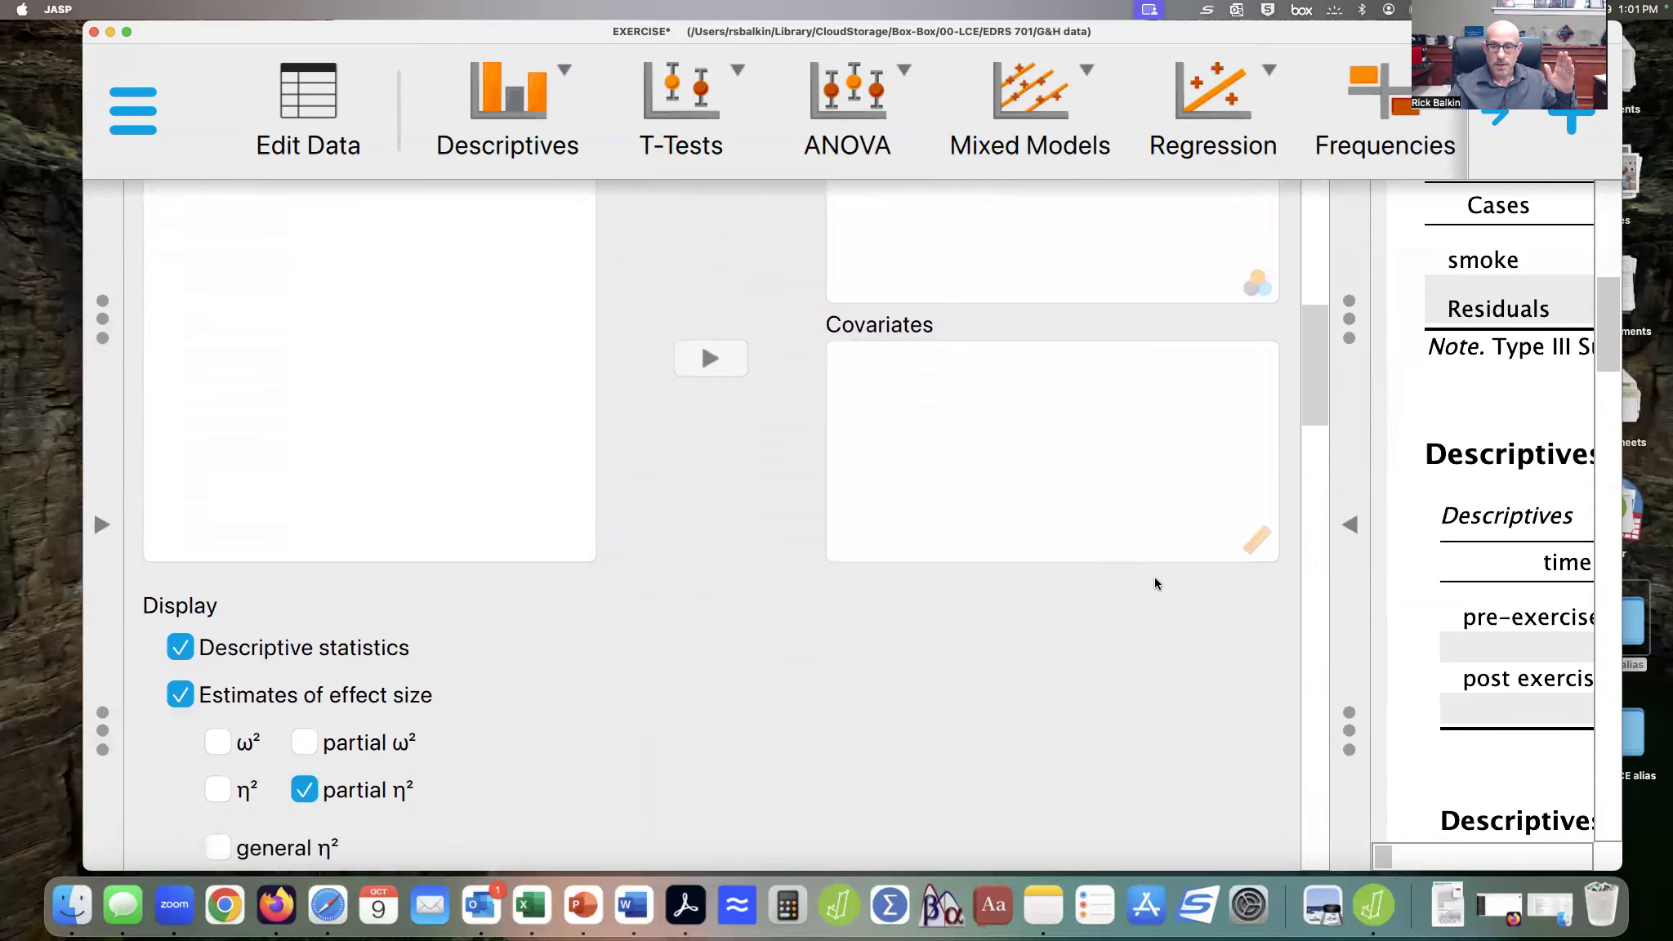
Expand the results and examine the smoke * time post hoc comparisons conditional on smoke and conditional on time
{"action": "left_click", "coordinate": [1350, 524]}
{"action": "scroll", "coordinate": [1190, 613], "scroll_direction": "down", "scroll_amount": 6}
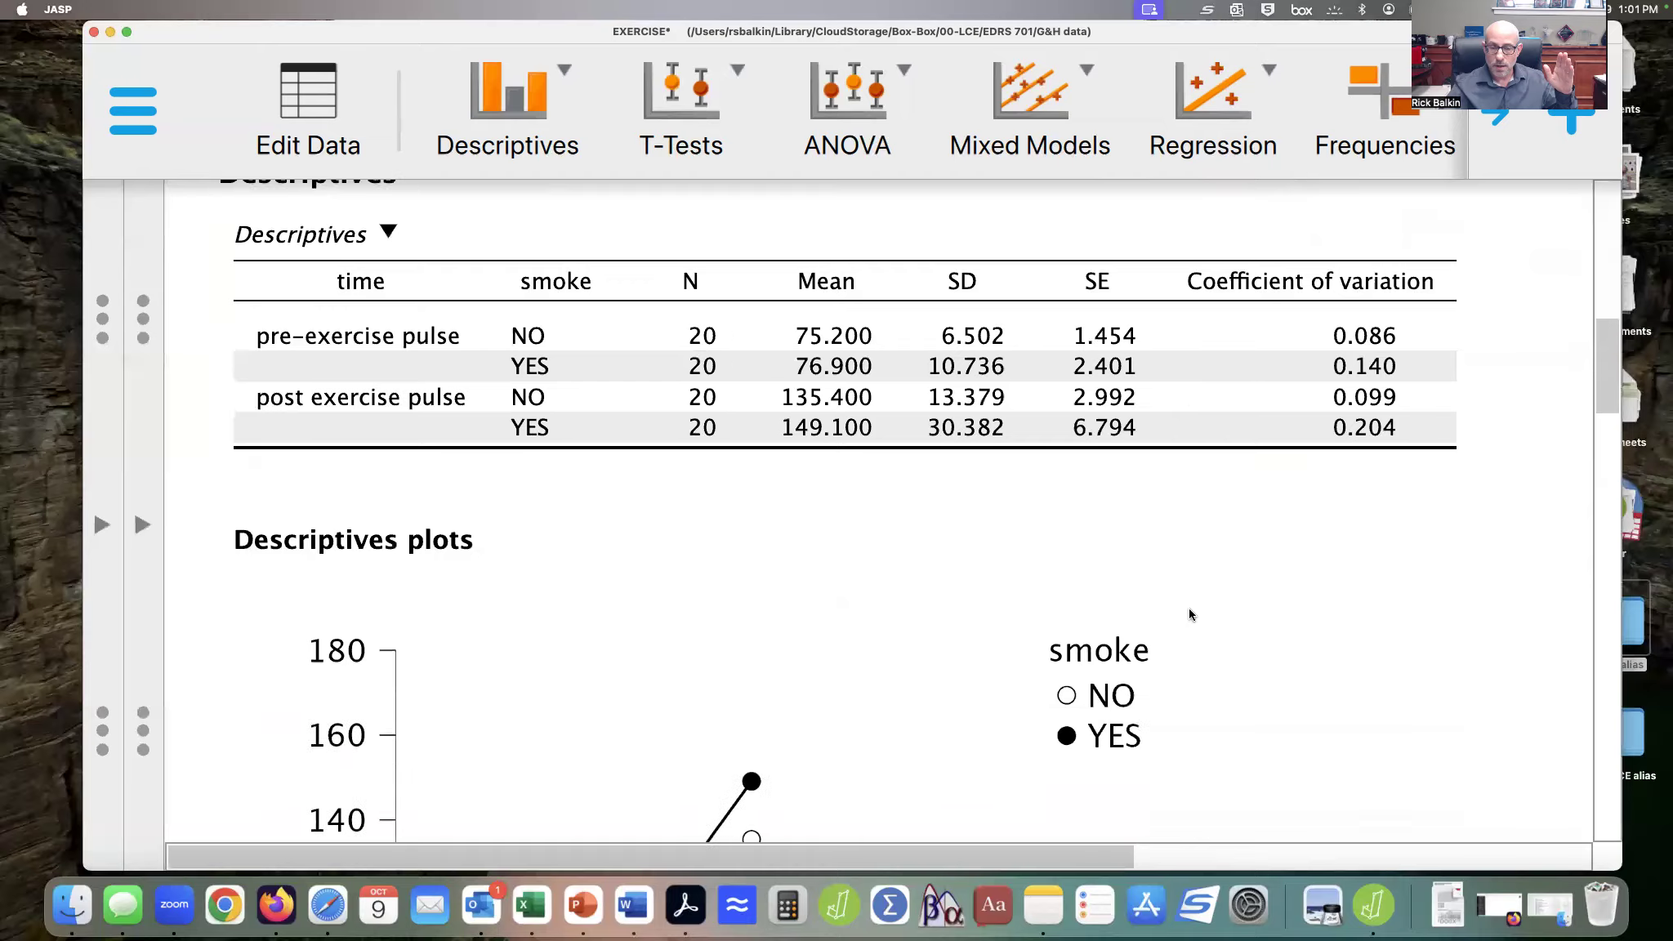
{"action": "scroll", "coordinate": [1189, 610], "scroll_direction": "down", "scroll_amount": 15}
{"action": "scroll", "coordinate": [1189, 613], "scroll_direction": "down", "scroll_amount": 3}
{"action": "scroll", "coordinate": [1189, 612], "scroll_direction": "right", "scroll_amount": 8}
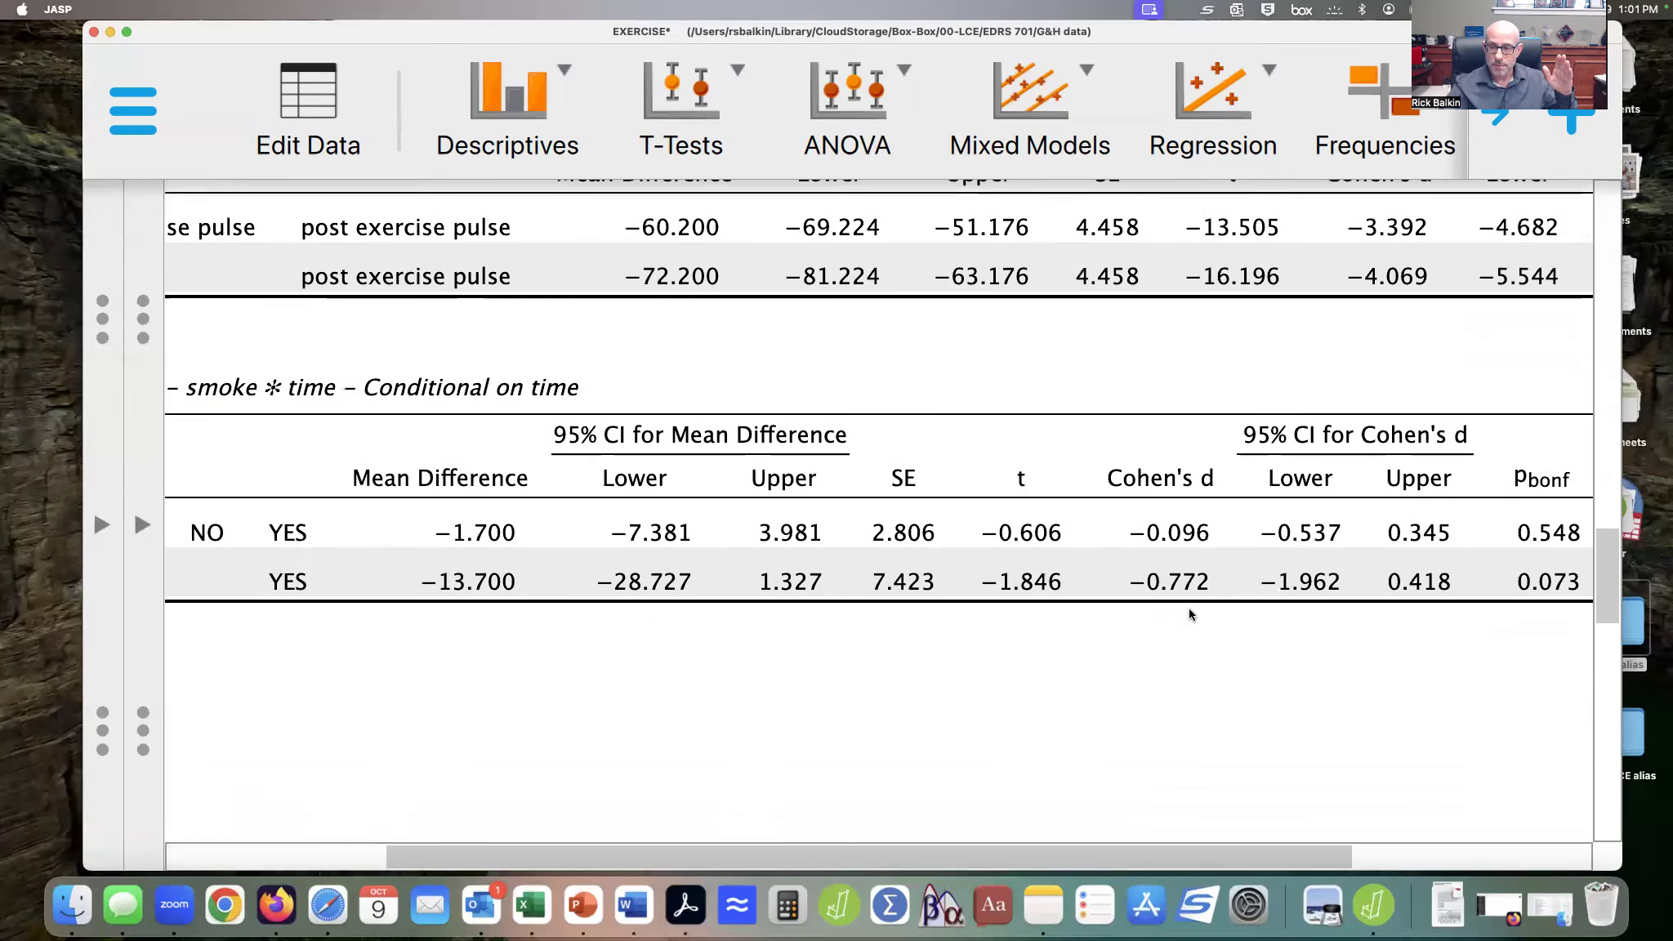
{"action": "scroll", "coordinate": [1190, 613], "scroll_direction": "left", "scroll_amount": 8}
{"action": "scroll", "coordinate": [1190, 613], "scroll_direction": "down", "scroll_amount": 2}
{"action": "scroll", "coordinate": [1189, 615], "scroll_direction": "right", "scroll_amount": 2}
{"action": "scroll", "coordinate": [1189, 614], "scroll_direction": "up", "scroll_amount": 7}
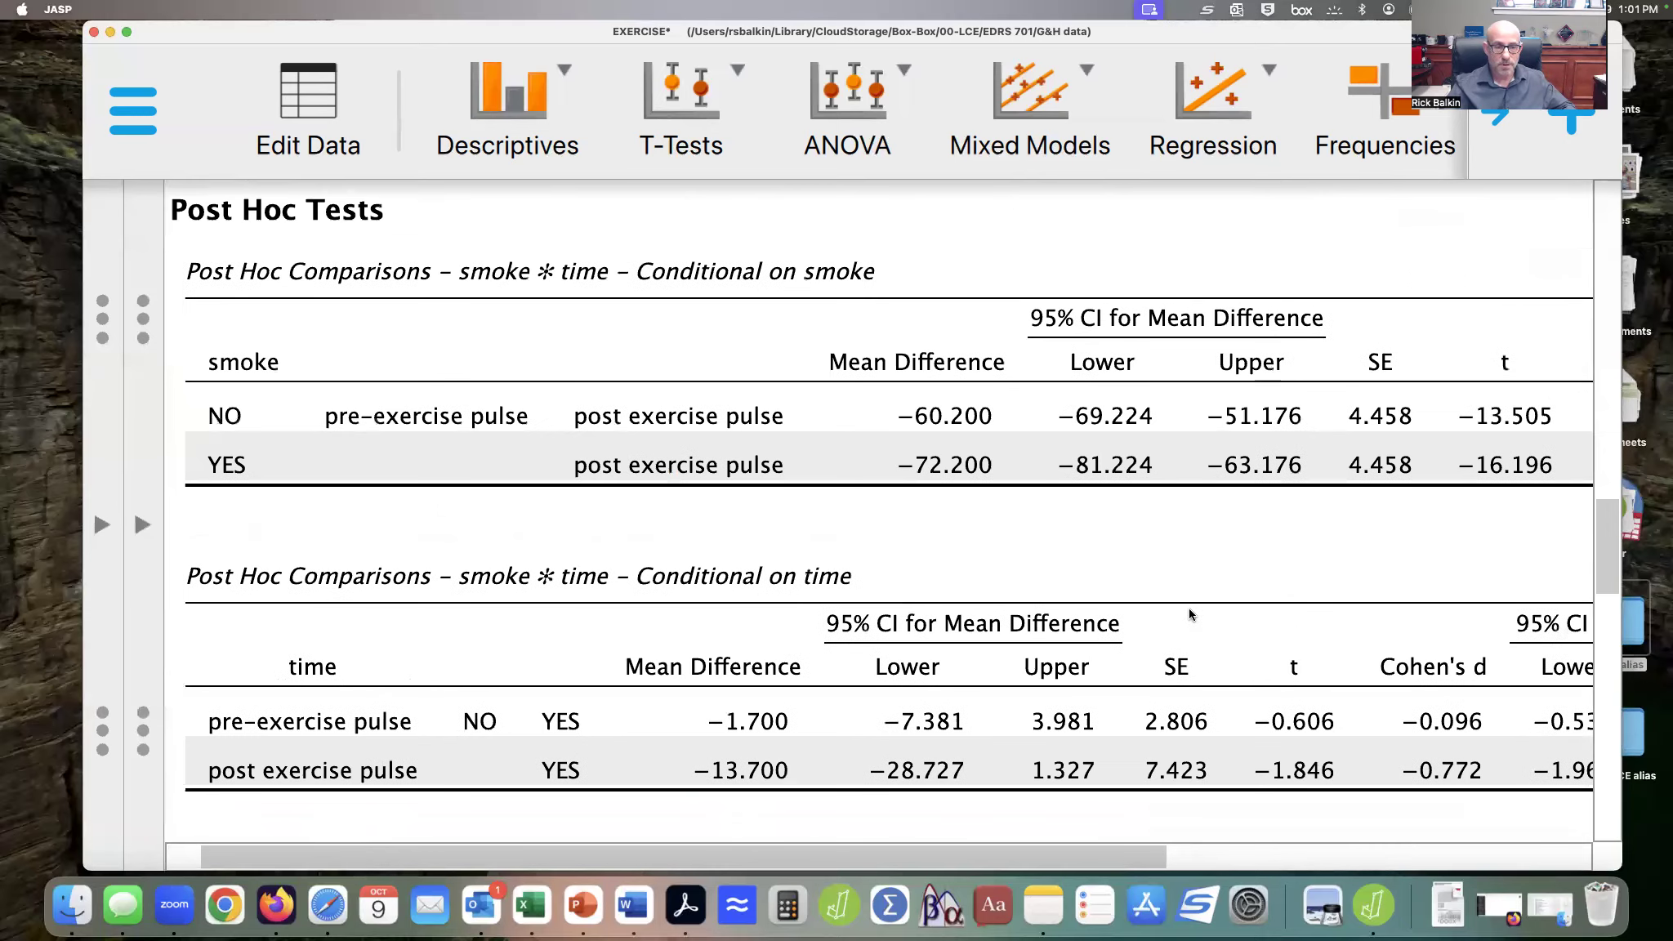
{"action": "scroll", "coordinate": [1188, 611], "scroll_direction": "up", "scroll_amount": 2}
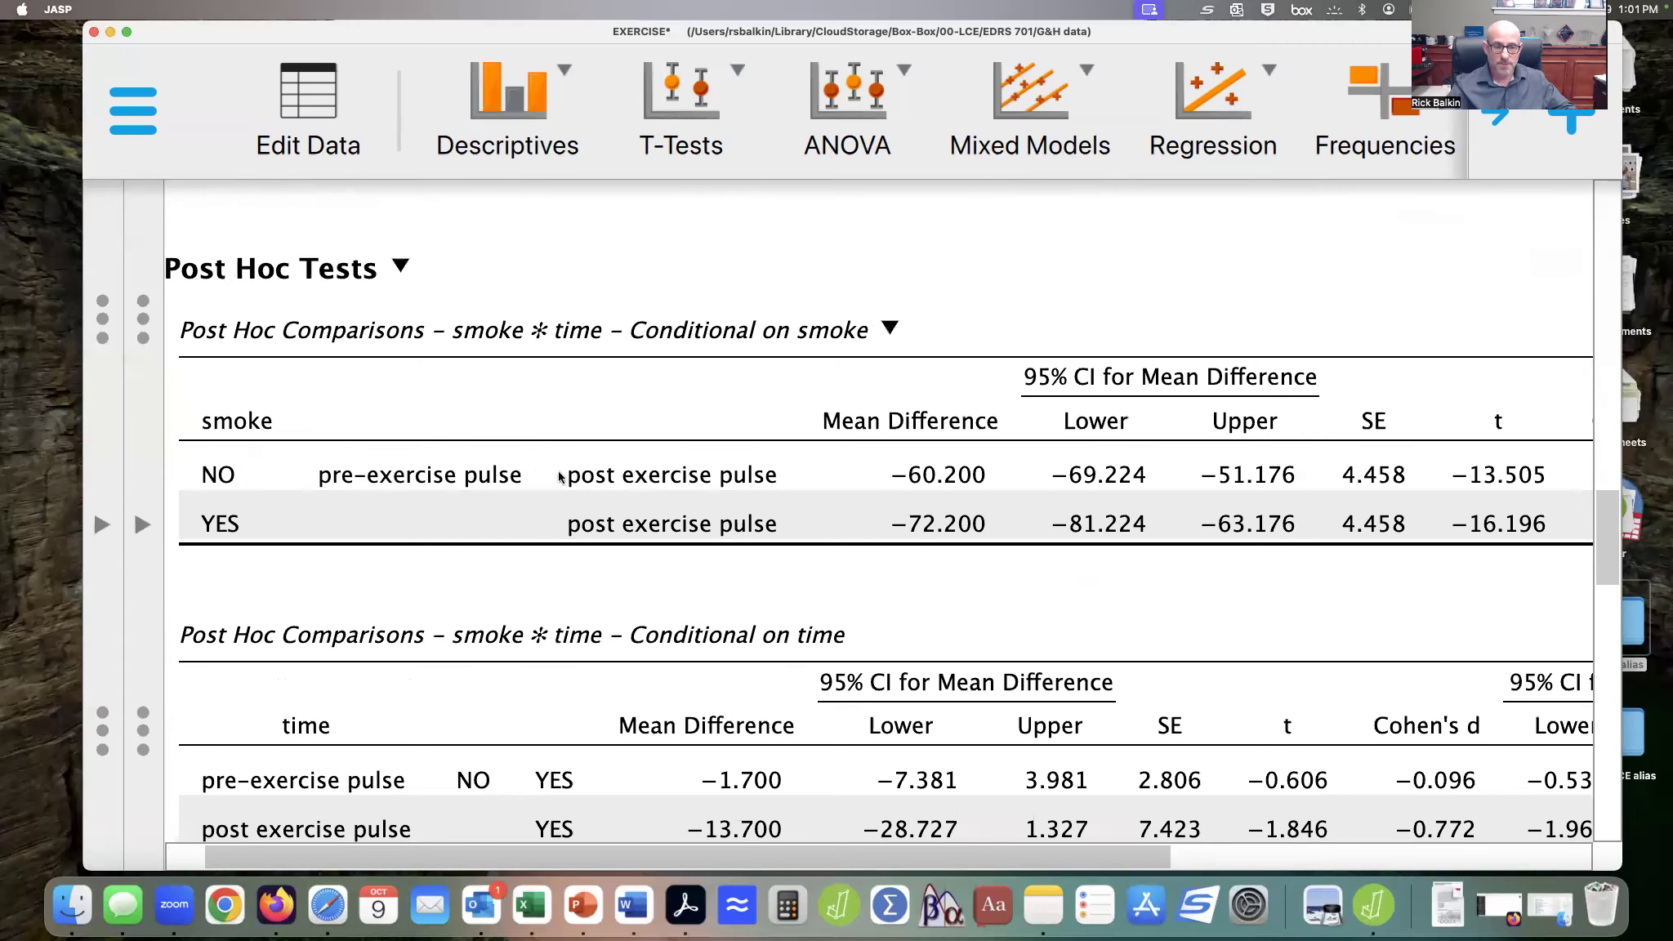
Read the comparisons conditional on time across to Cohen's d and the Bonferroni-corrected p values
{"action": "scroll", "coordinate": [523, 596], "scroll_direction": "down", "scroll_amount": 3}
{"action": "scroll", "coordinate": [523, 597], "scroll_direction": "left", "scroll_amount": 1}
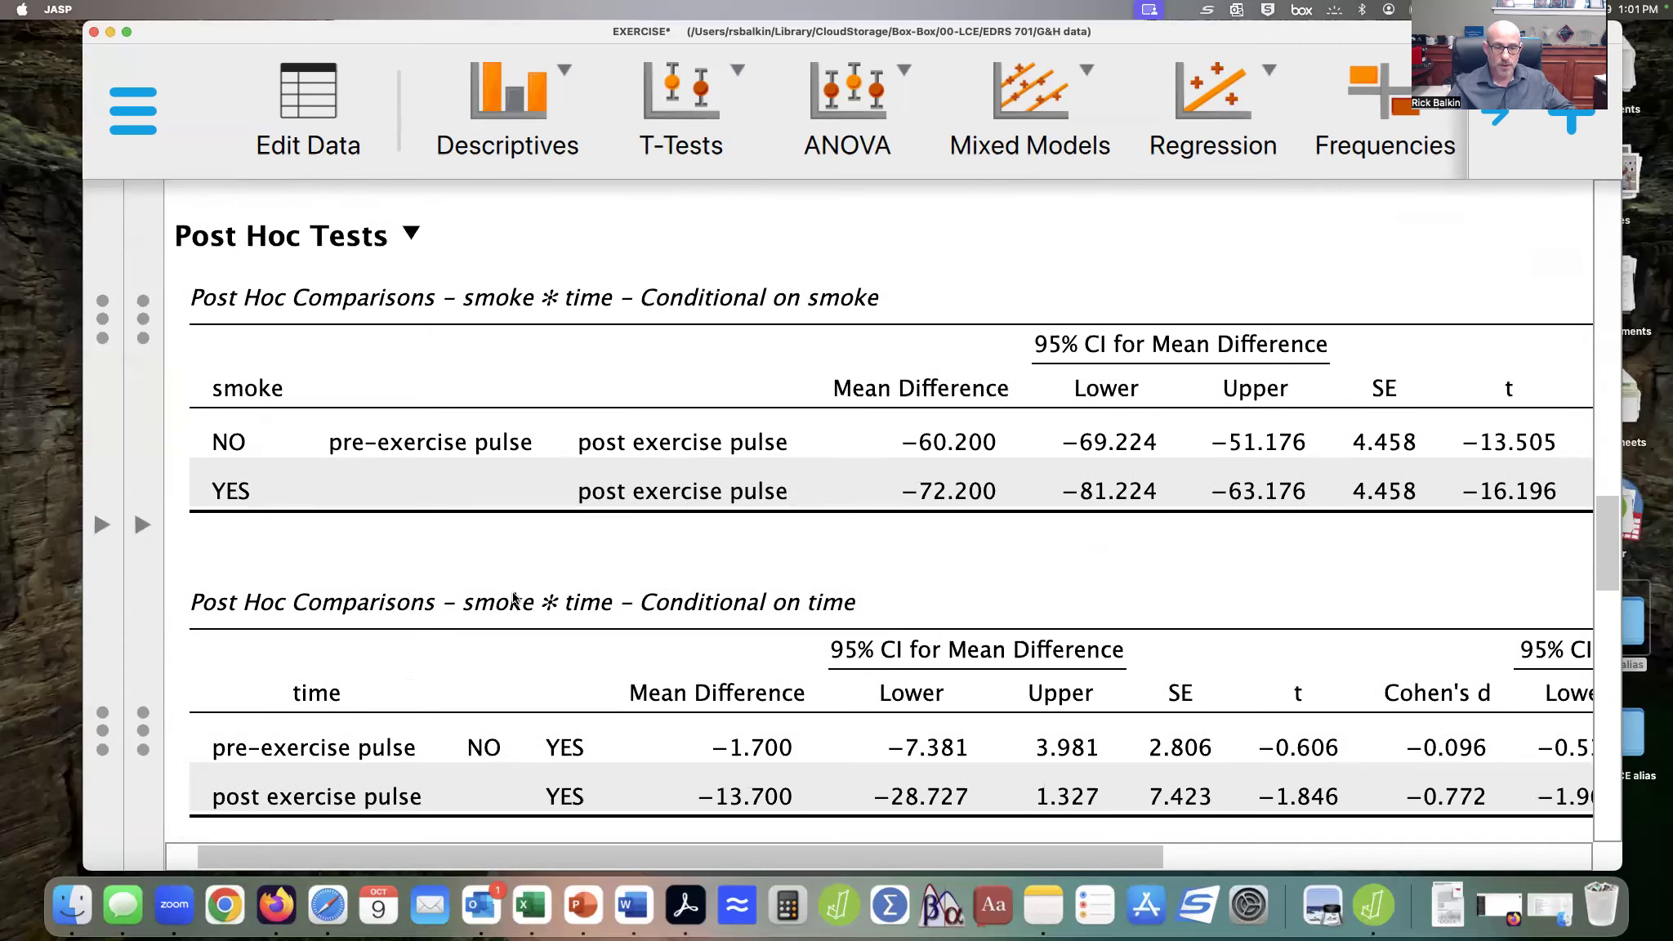
{"action": "scroll", "coordinate": [679, 693], "scroll_direction": "right", "scroll_amount": 3}
{"action": "scroll", "coordinate": [994, 686], "scroll_direction": "right", "scroll_amount": 2}
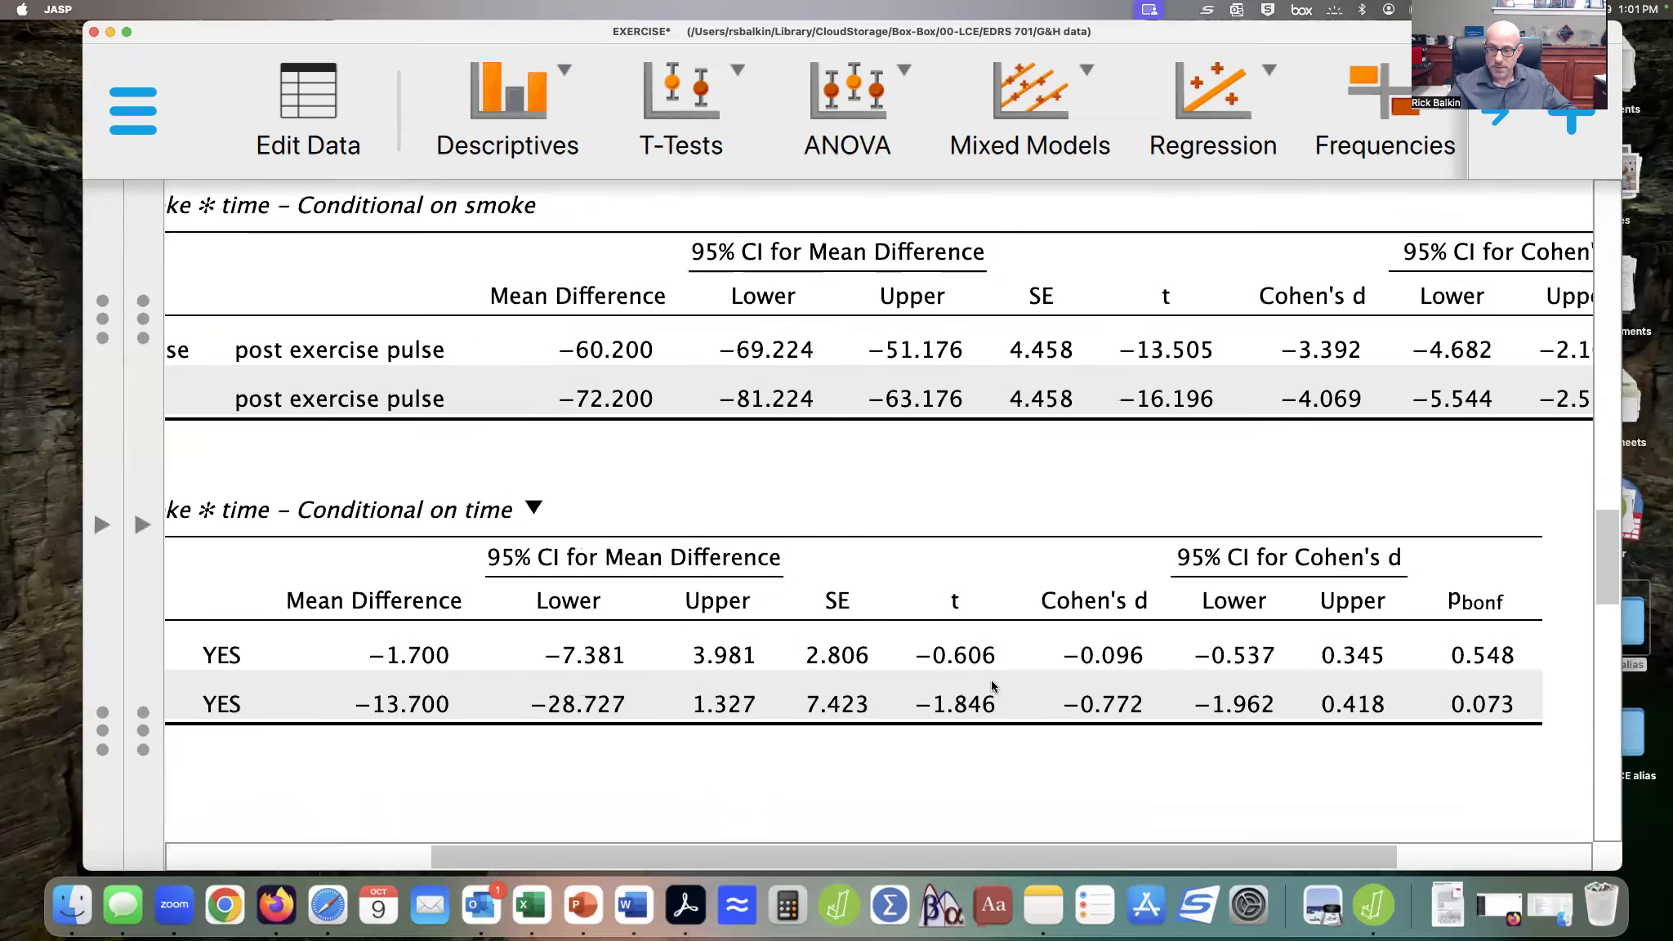
{"action": "scroll", "coordinate": [1396, 664], "scroll_direction": "right", "scroll_amount": 2}
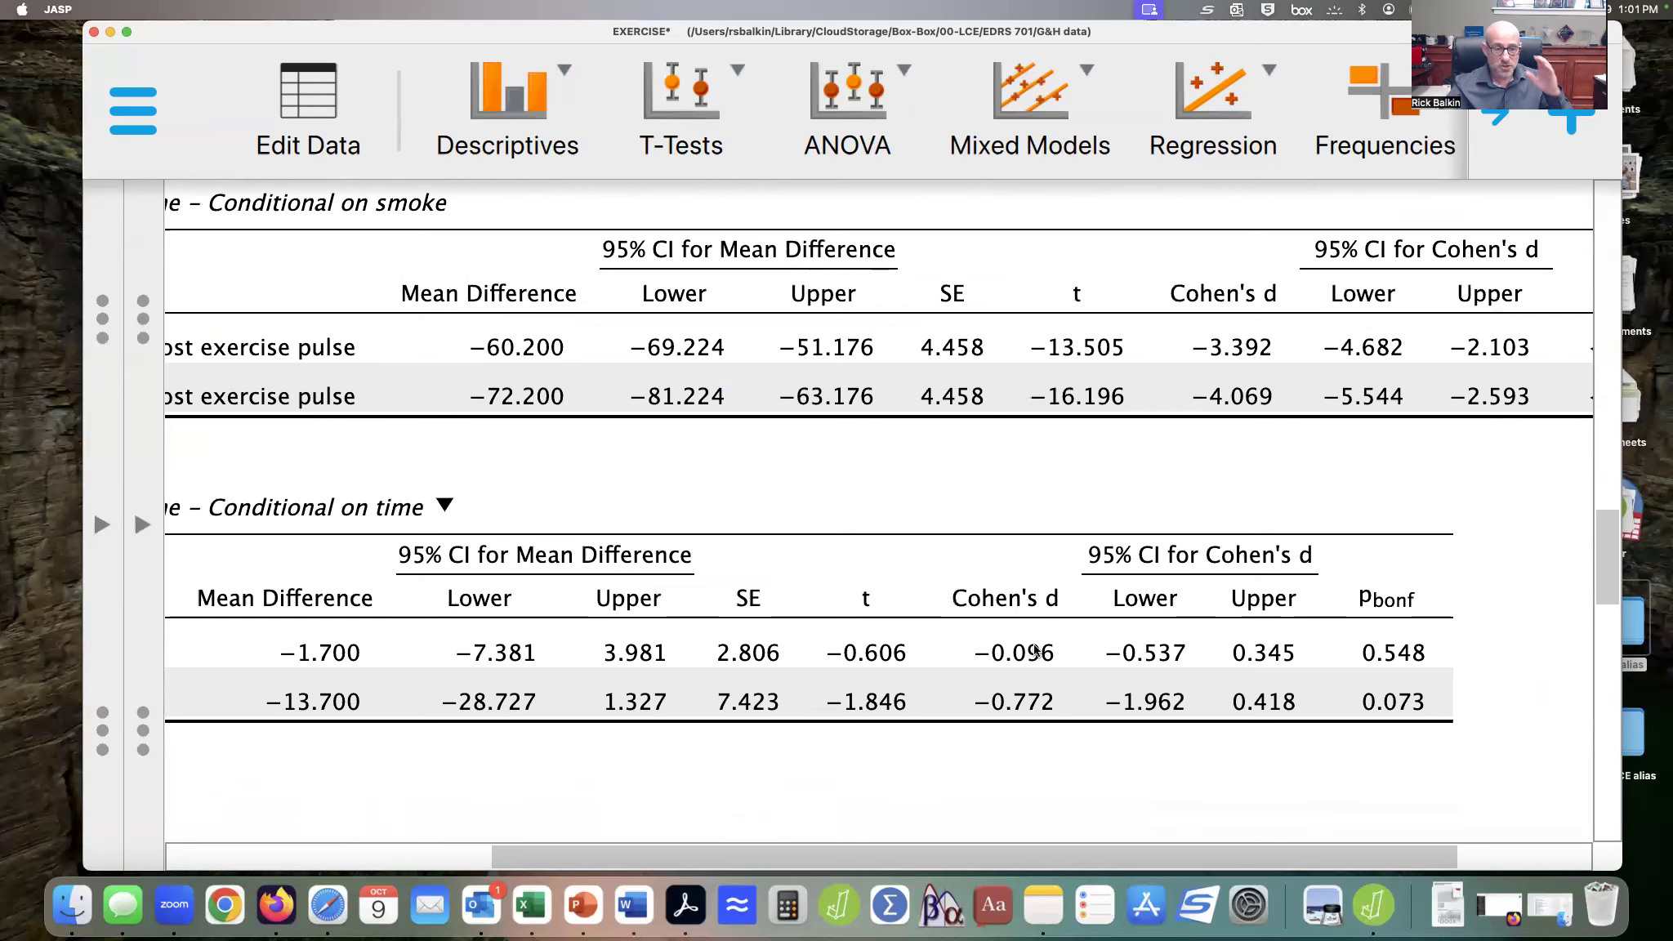
{"action": "scroll", "coordinate": [1014, 645], "scroll_direction": "left", "scroll_amount": 2}
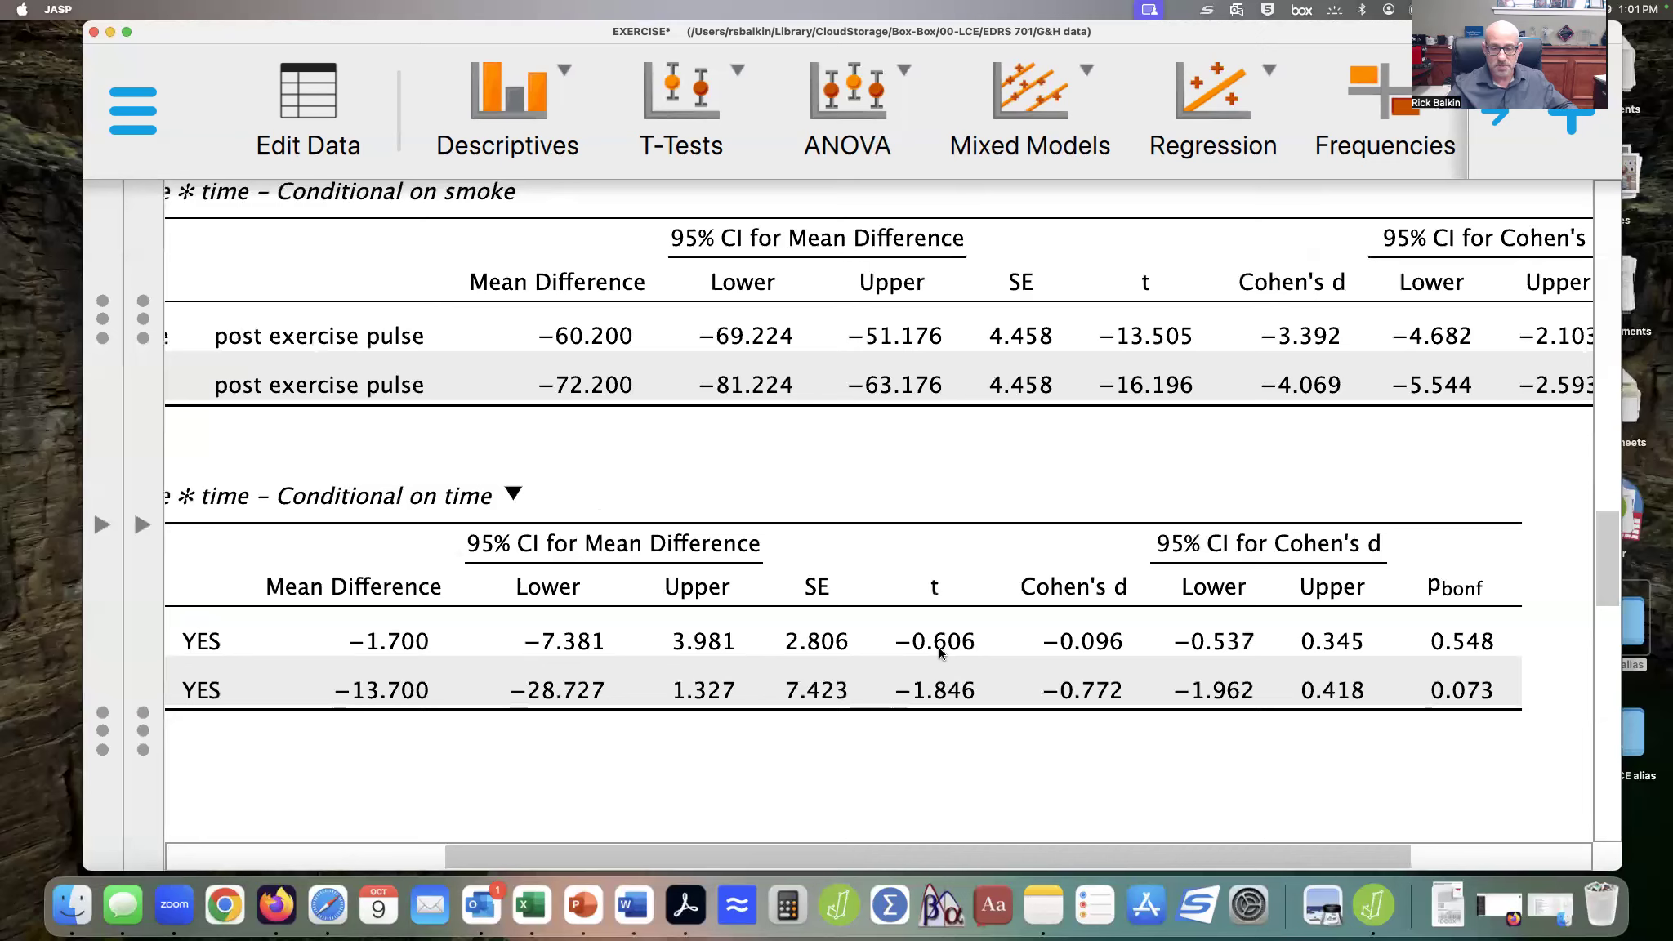
{"action": "scroll", "coordinate": [939, 650], "scroll_direction": "left", "scroll_amount": 3}
{"action": "scroll", "coordinate": [939, 649], "scroll_direction": "down", "scroll_amount": 1}
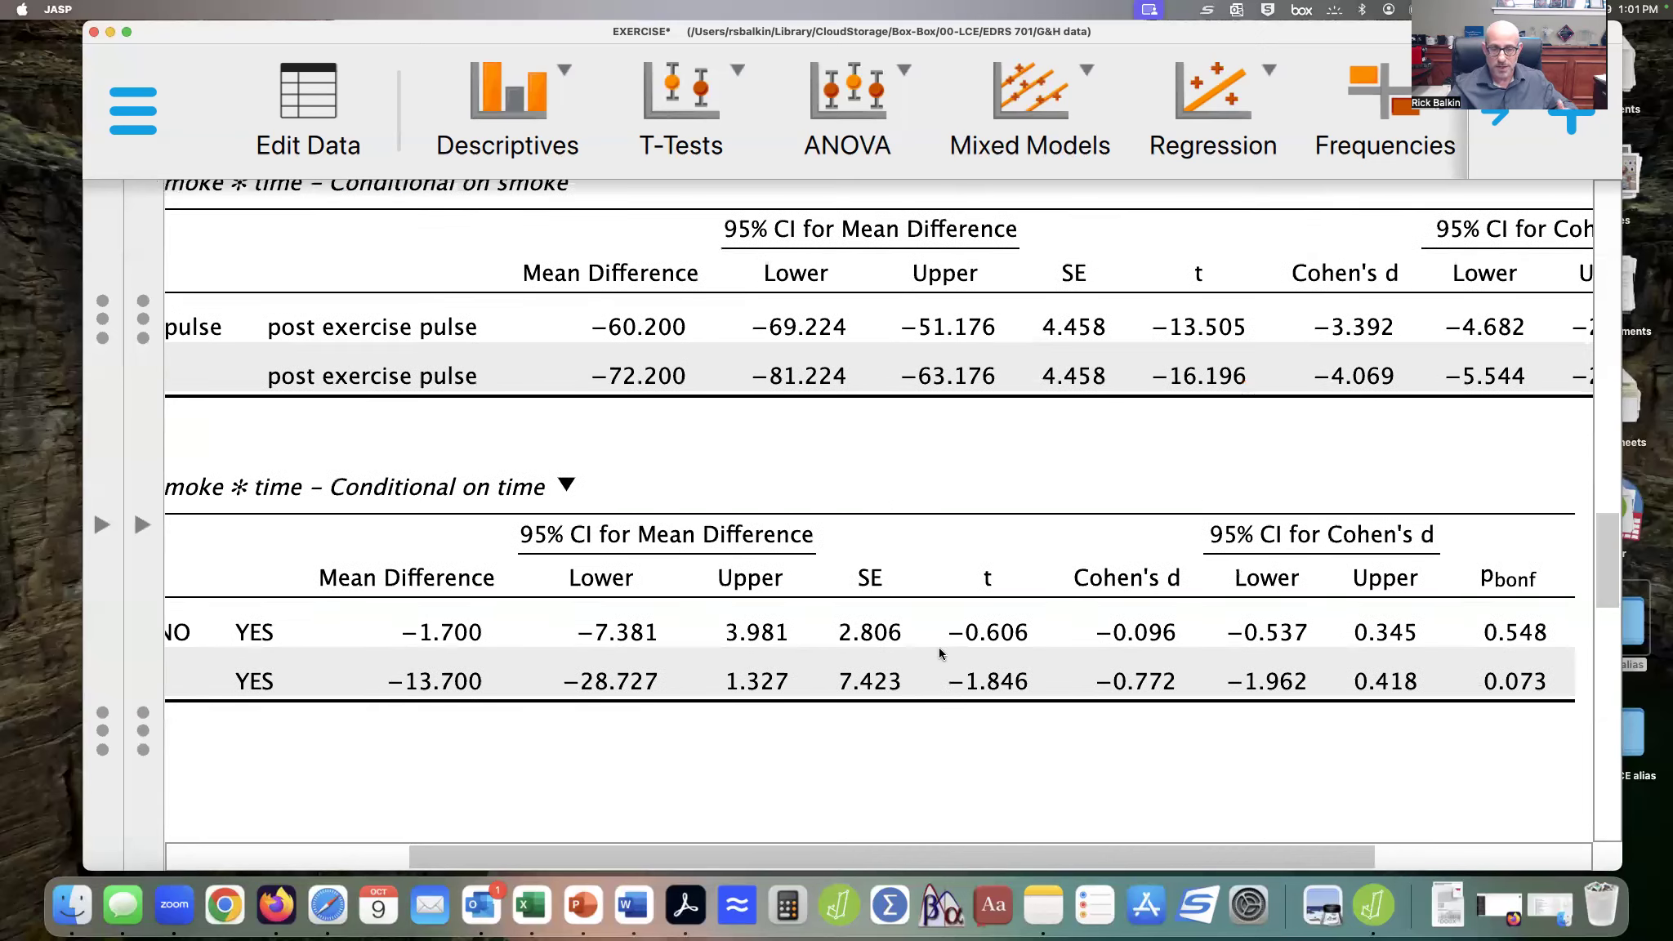
{"action": "scroll", "coordinate": [939, 647], "scroll_direction": "left", "scroll_amount": 2}
{"action": "scroll", "coordinate": [939, 648], "scroll_direction": "down", "scroll_amount": 5}
Check the descriptives plot of pulse by smoking and return to the post hoc comparisons conditional on time
{"action": "scroll", "coordinate": [939, 647], "scroll_direction": "up", "scroll_amount": 14}
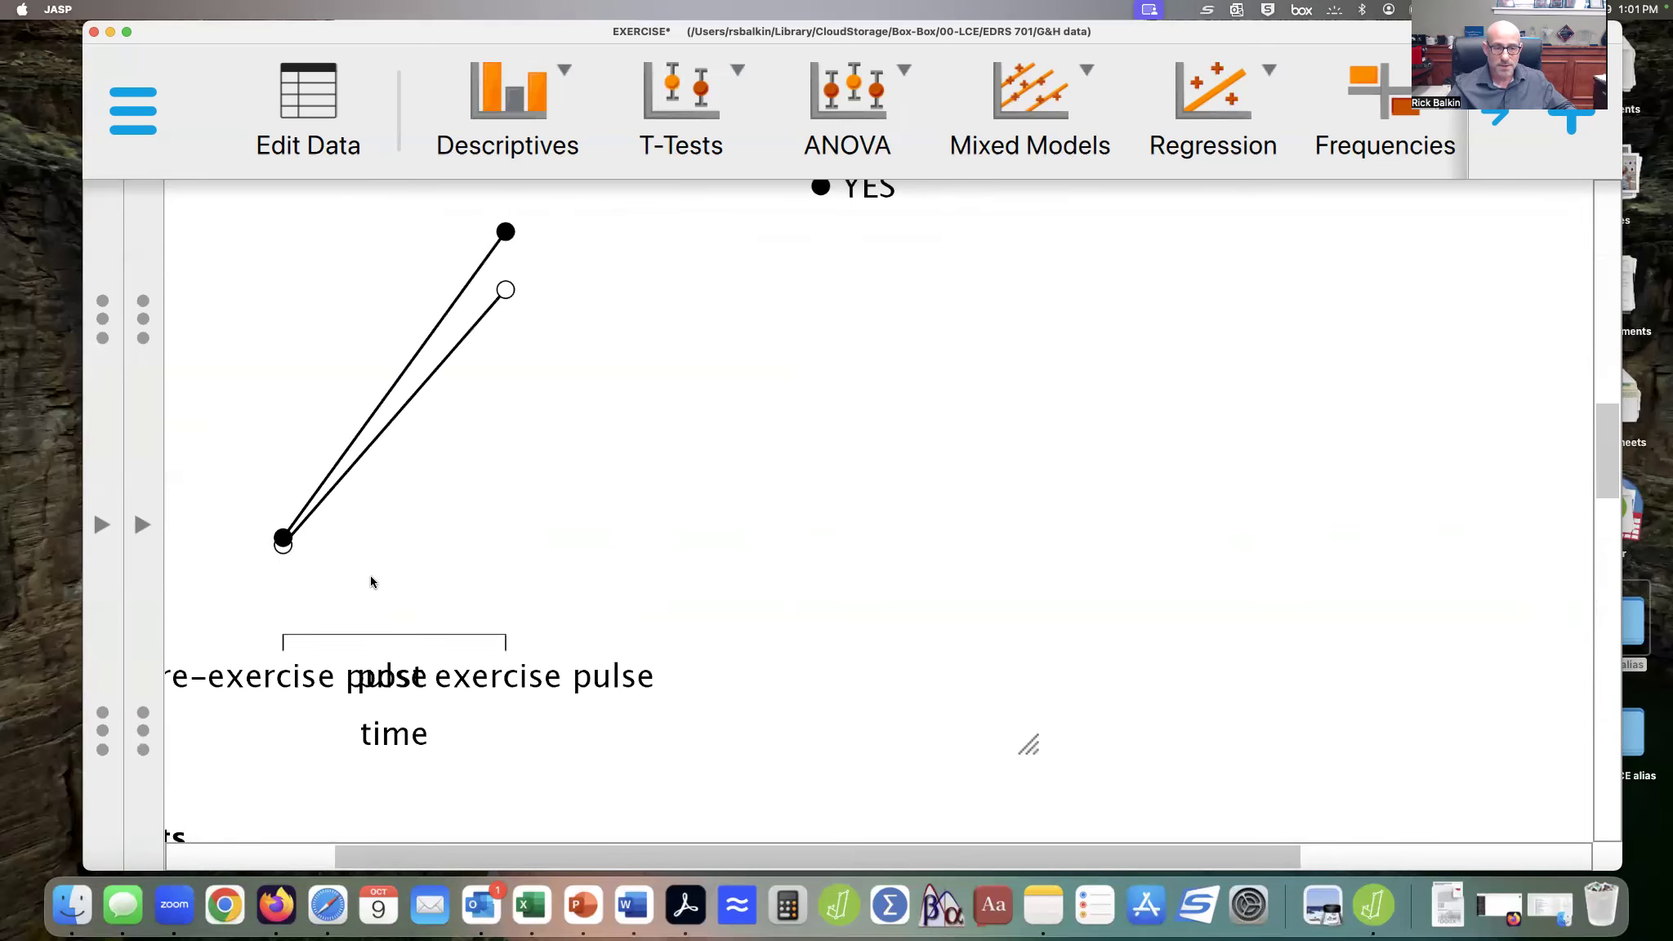
{"action": "scroll", "coordinate": [370, 581], "scroll_direction": "down", "scroll_amount": 8}
{"action": "scroll", "coordinate": [370, 581], "scroll_direction": "left", "scroll_amount": 2}
{"action": "scroll", "coordinate": [370, 576], "scroll_direction": "left", "scroll_amount": 4}
{"action": "scroll", "coordinate": [370, 577], "scroll_direction": "down", "scroll_amount": 1}
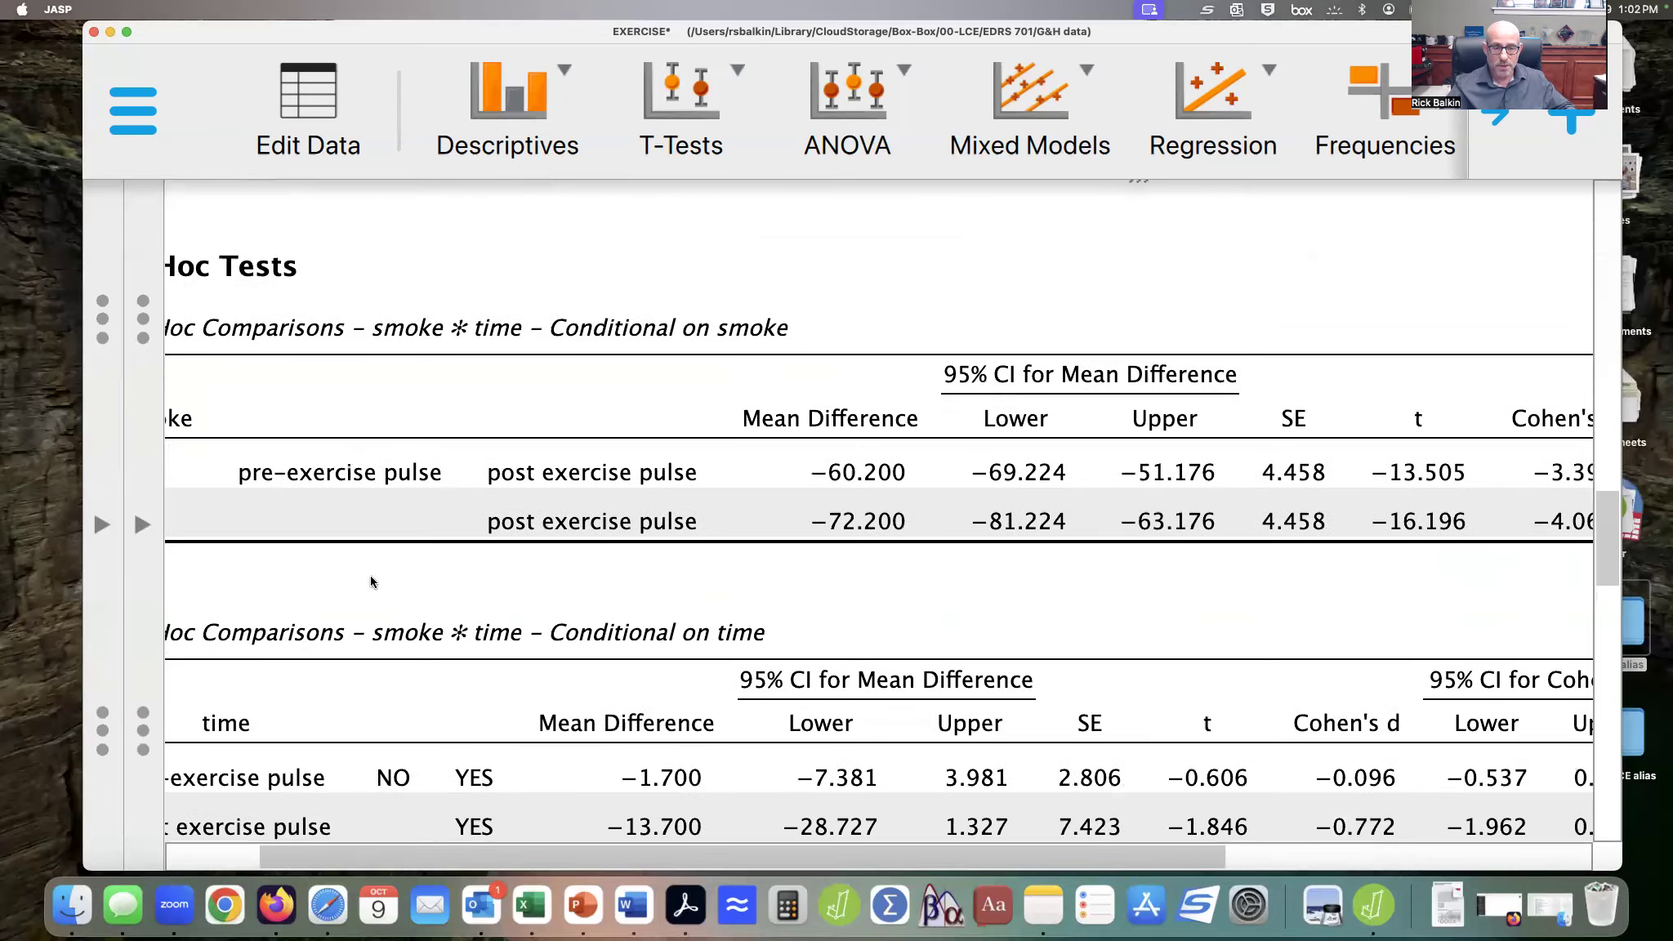
{"action": "scroll", "coordinate": [371, 577], "scroll_direction": "down", "scroll_amount": 5}
{"action": "scroll", "coordinate": [490, 613], "scroll_direction": "down", "scroll_amount": 1}
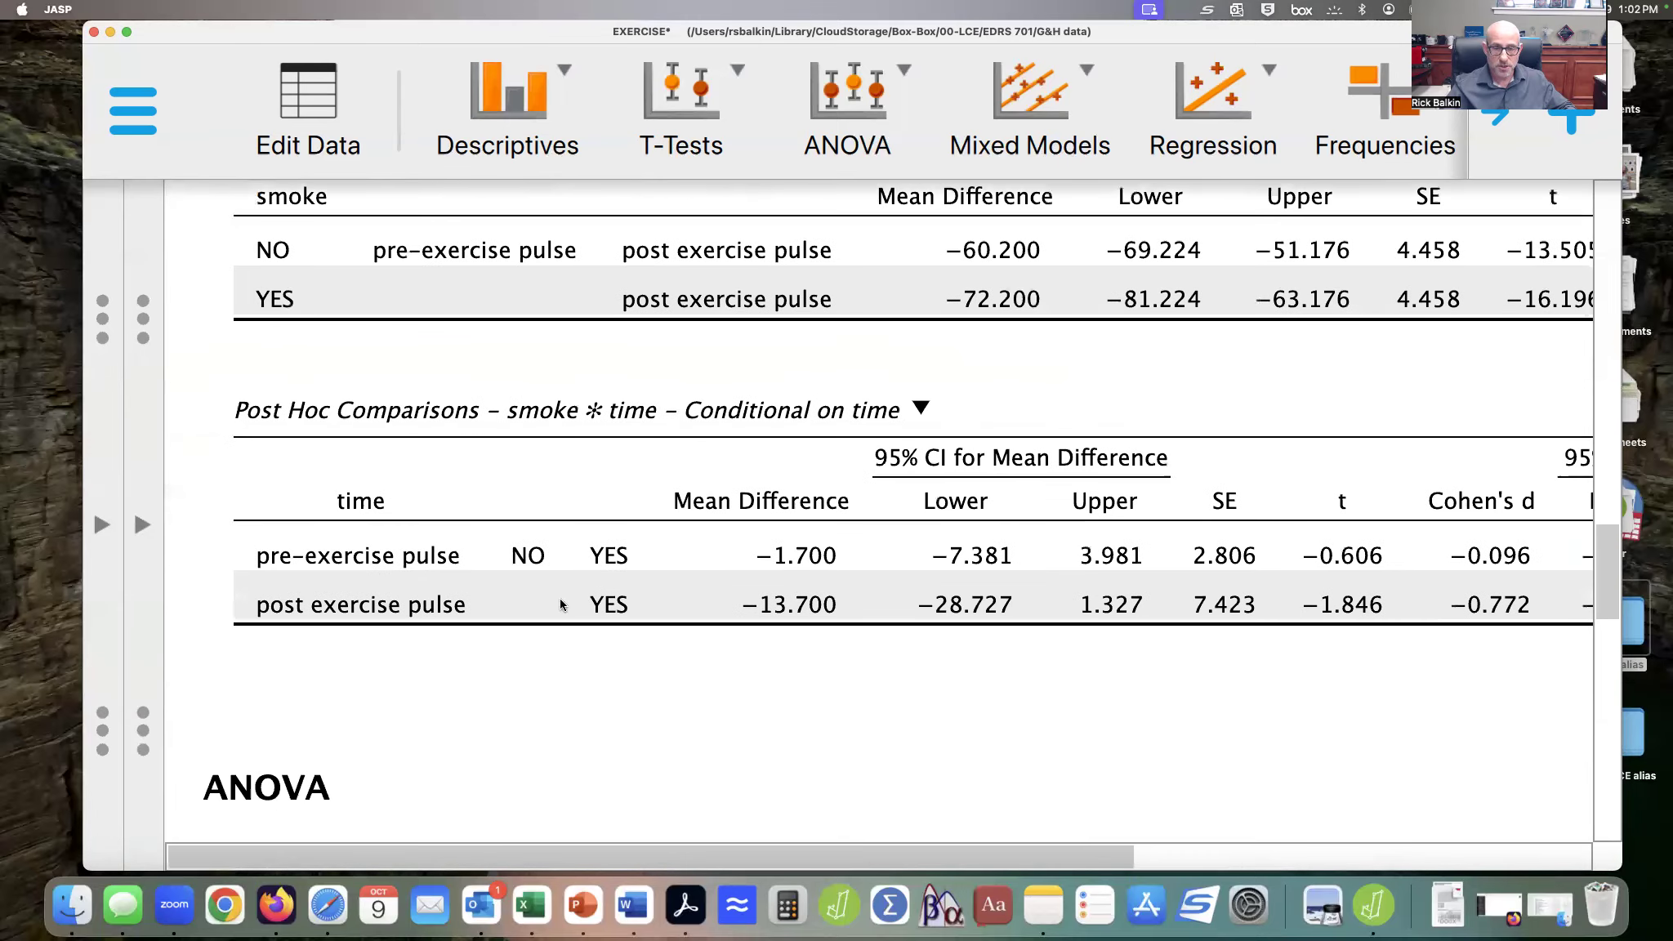
Examine the smoking group comparison at post exercise pulse, including its confidence intervals, Cohen's d and Bonferroni-corrected p value
{"action": "scroll", "coordinate": [831, 613], "scroll_direction": "right", "scroll_amount": 6}
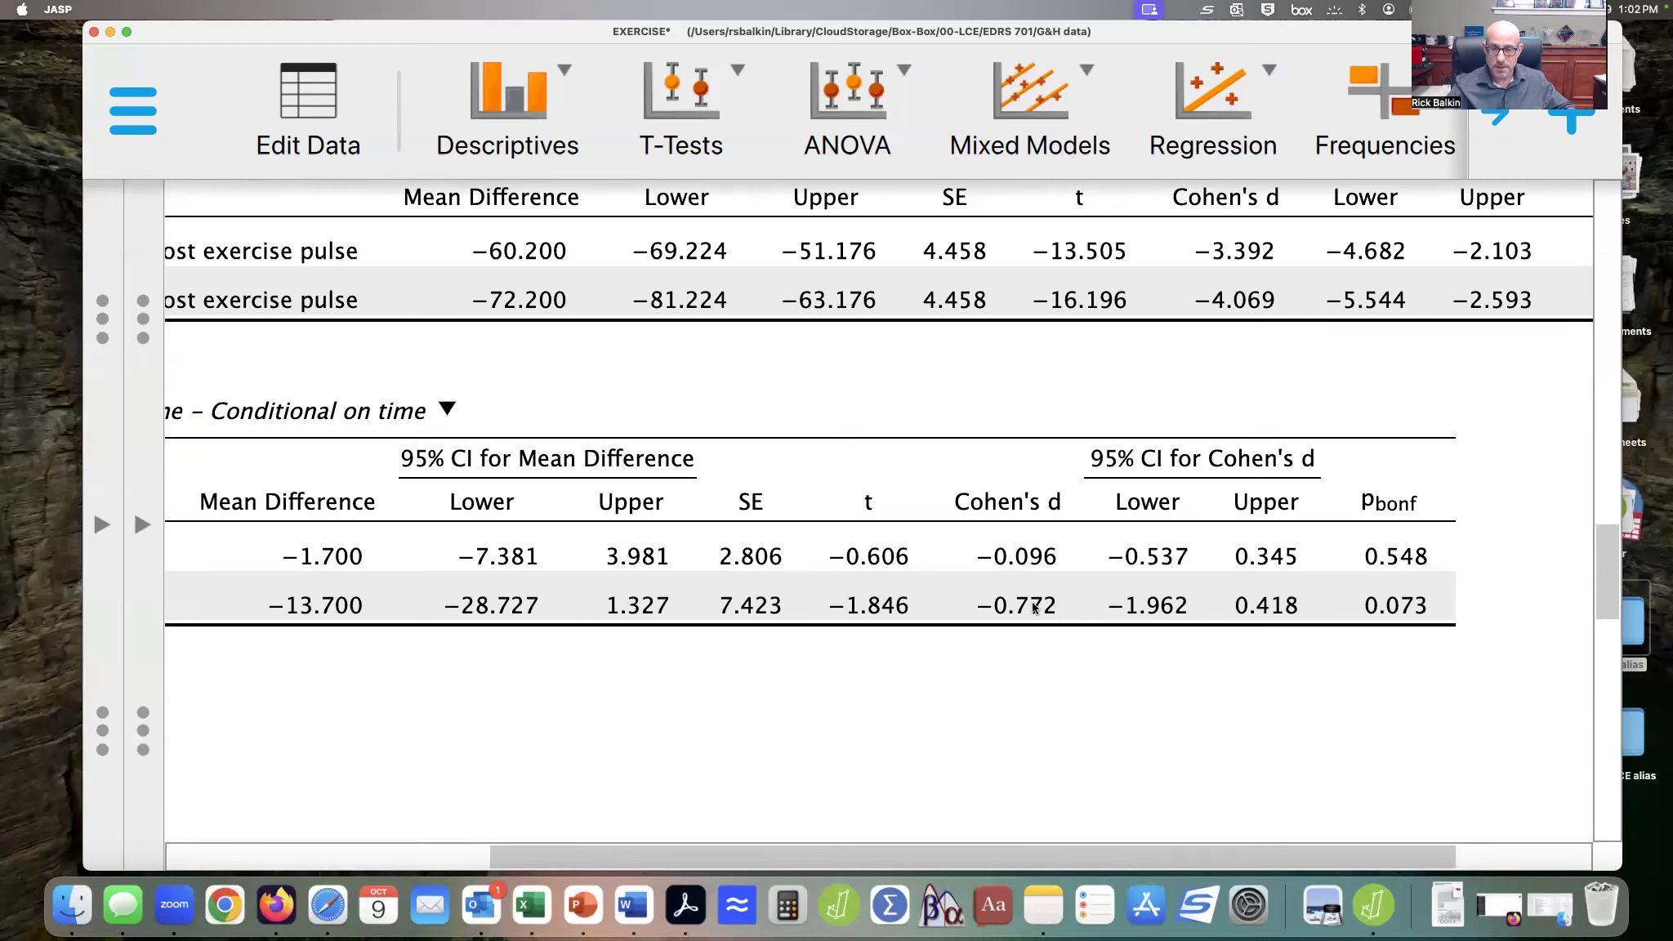
{"action": "scroll", "coordinate": [730, 595], "scroll_direction": "left", "scroll_amount": 6}
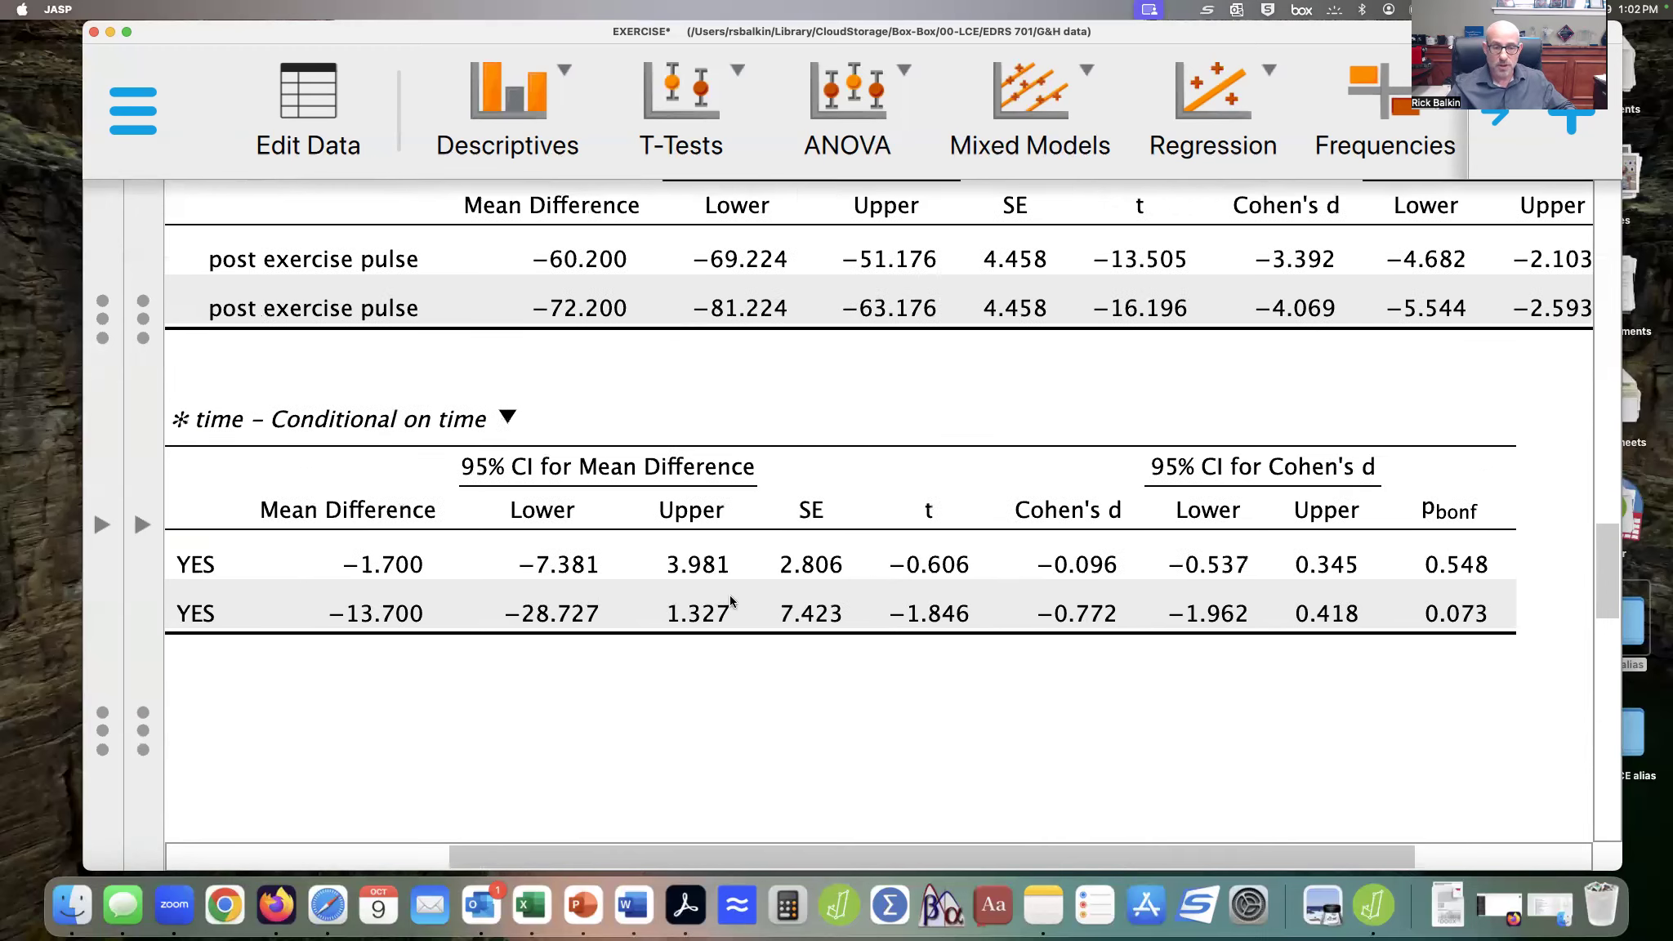
{"action": "scroll", "coordinate": [644, 606], "scroll_direction": "down", "scroll_amount": 2}
{"action": "scroll", "coordinate": [643, 606], "scroll_direction": "right", "scroll_amount": 2}
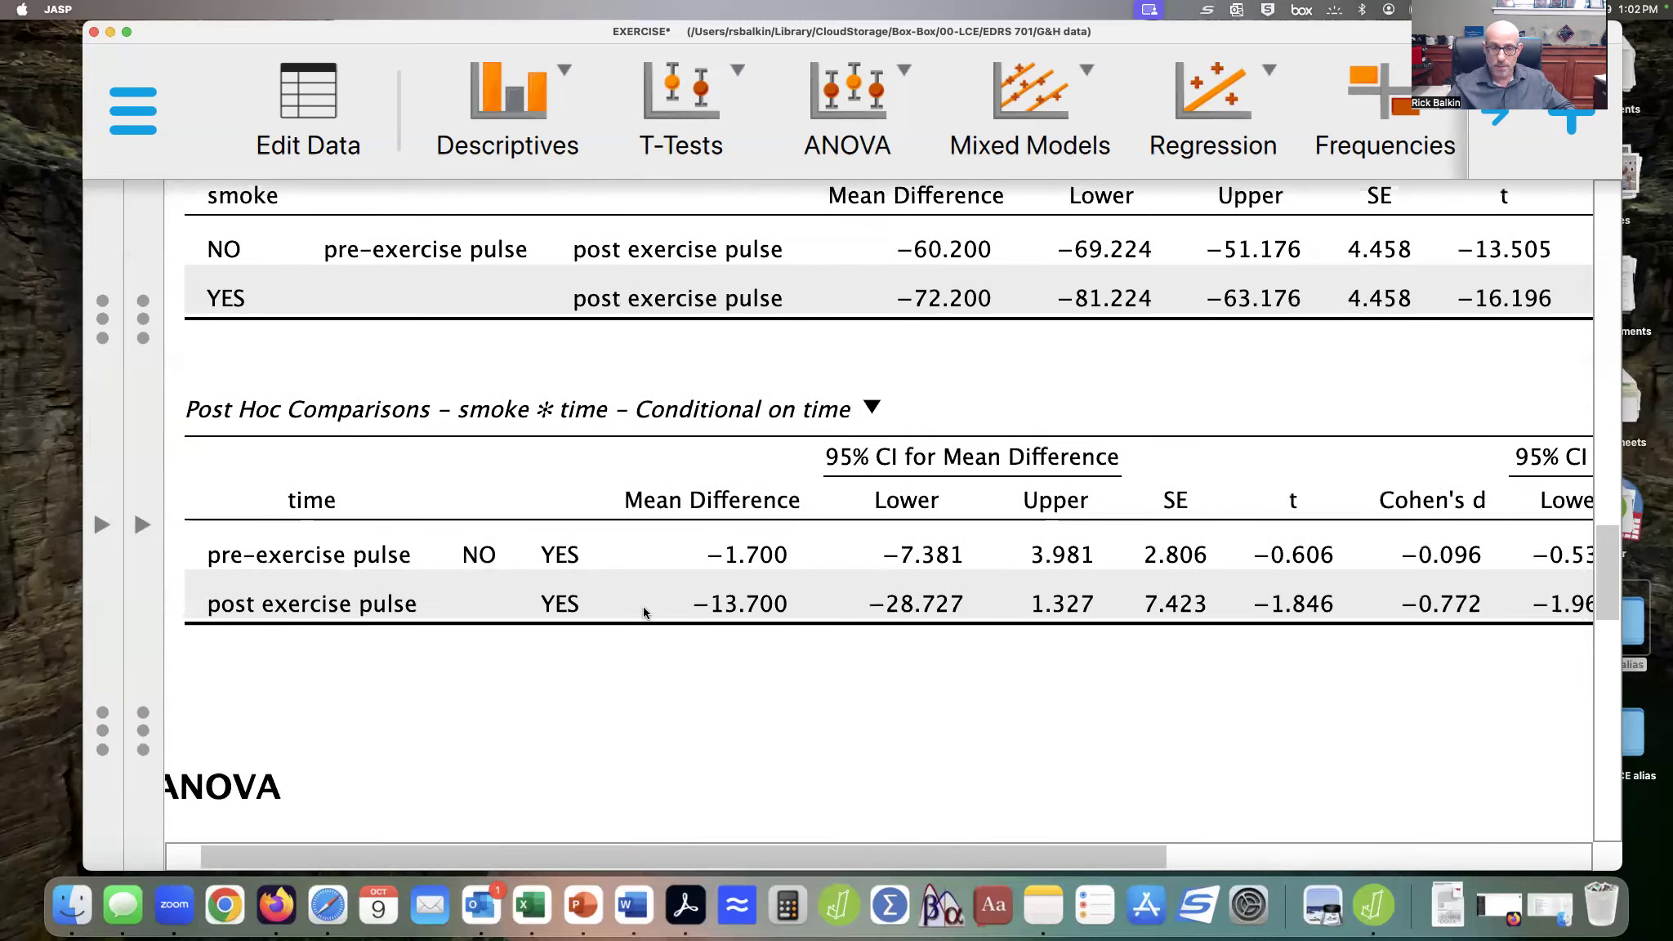
{"action": "scroll", "coordinate": [424, 540], "scroll_direction": "right", "scroll_amount": 1}
{"action": "scroll", "coordinate": [423, 540], "scroll_direction": "down", "scroll_amount": 1}
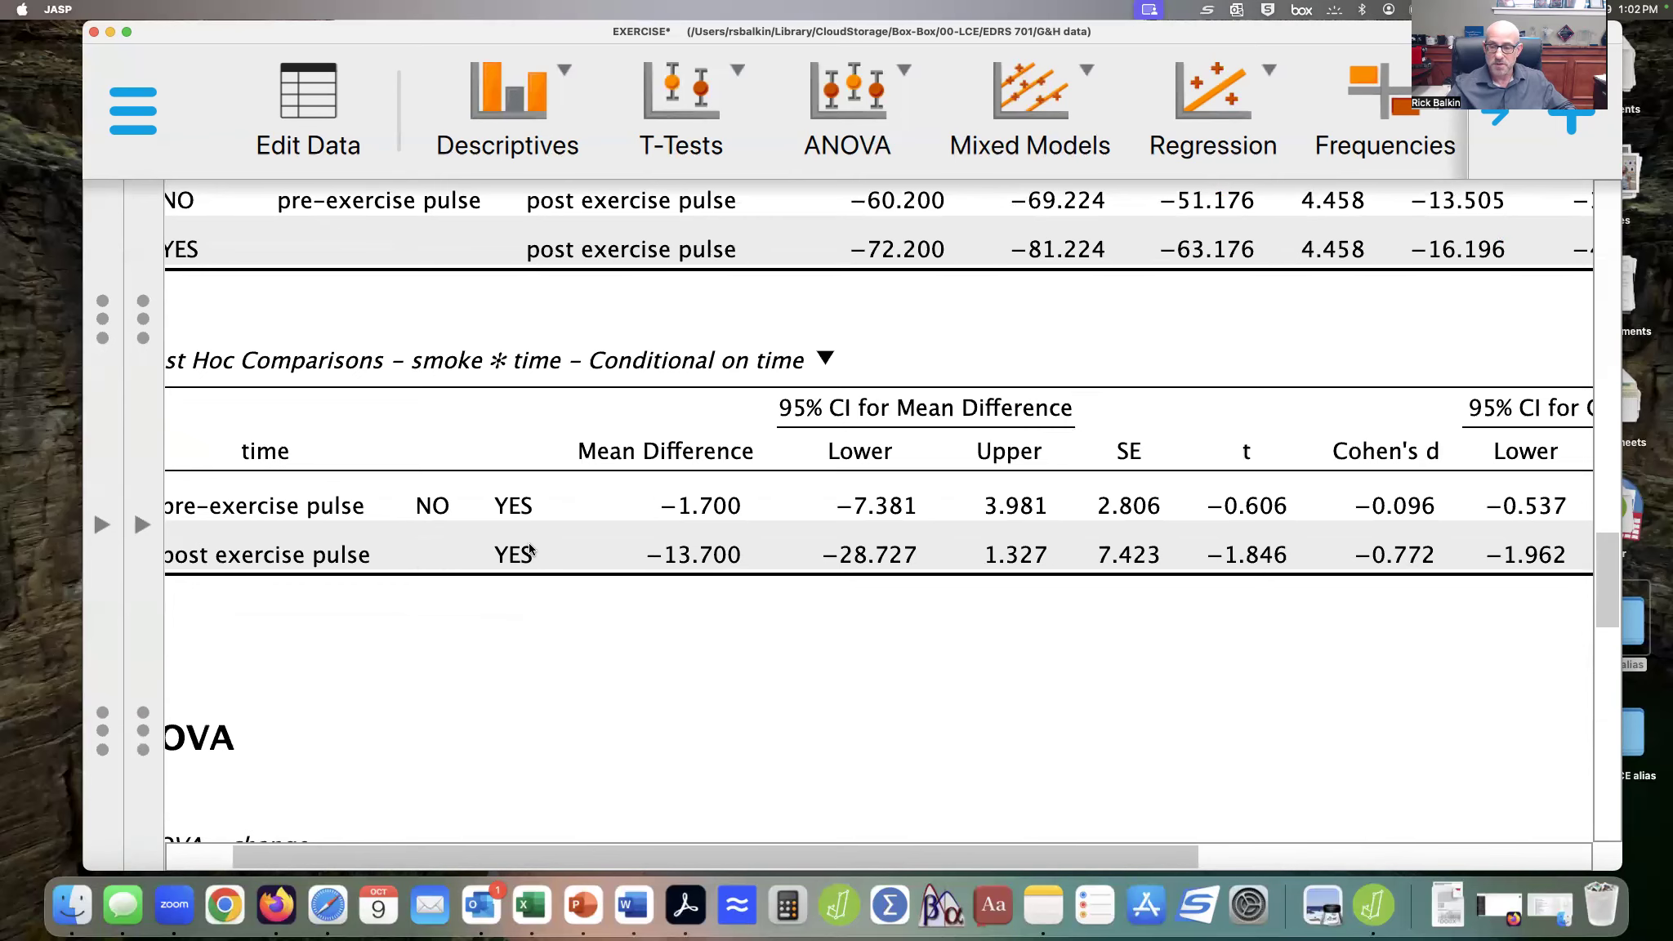
{"action": "scroll", "coordinate": [626, 574], "scroll_direction": "right", "scroll_amount": 10}
{"action": "scroll", "coordinate": [625, 575], "scroll_direction": "down", "scroll_amount": 1}
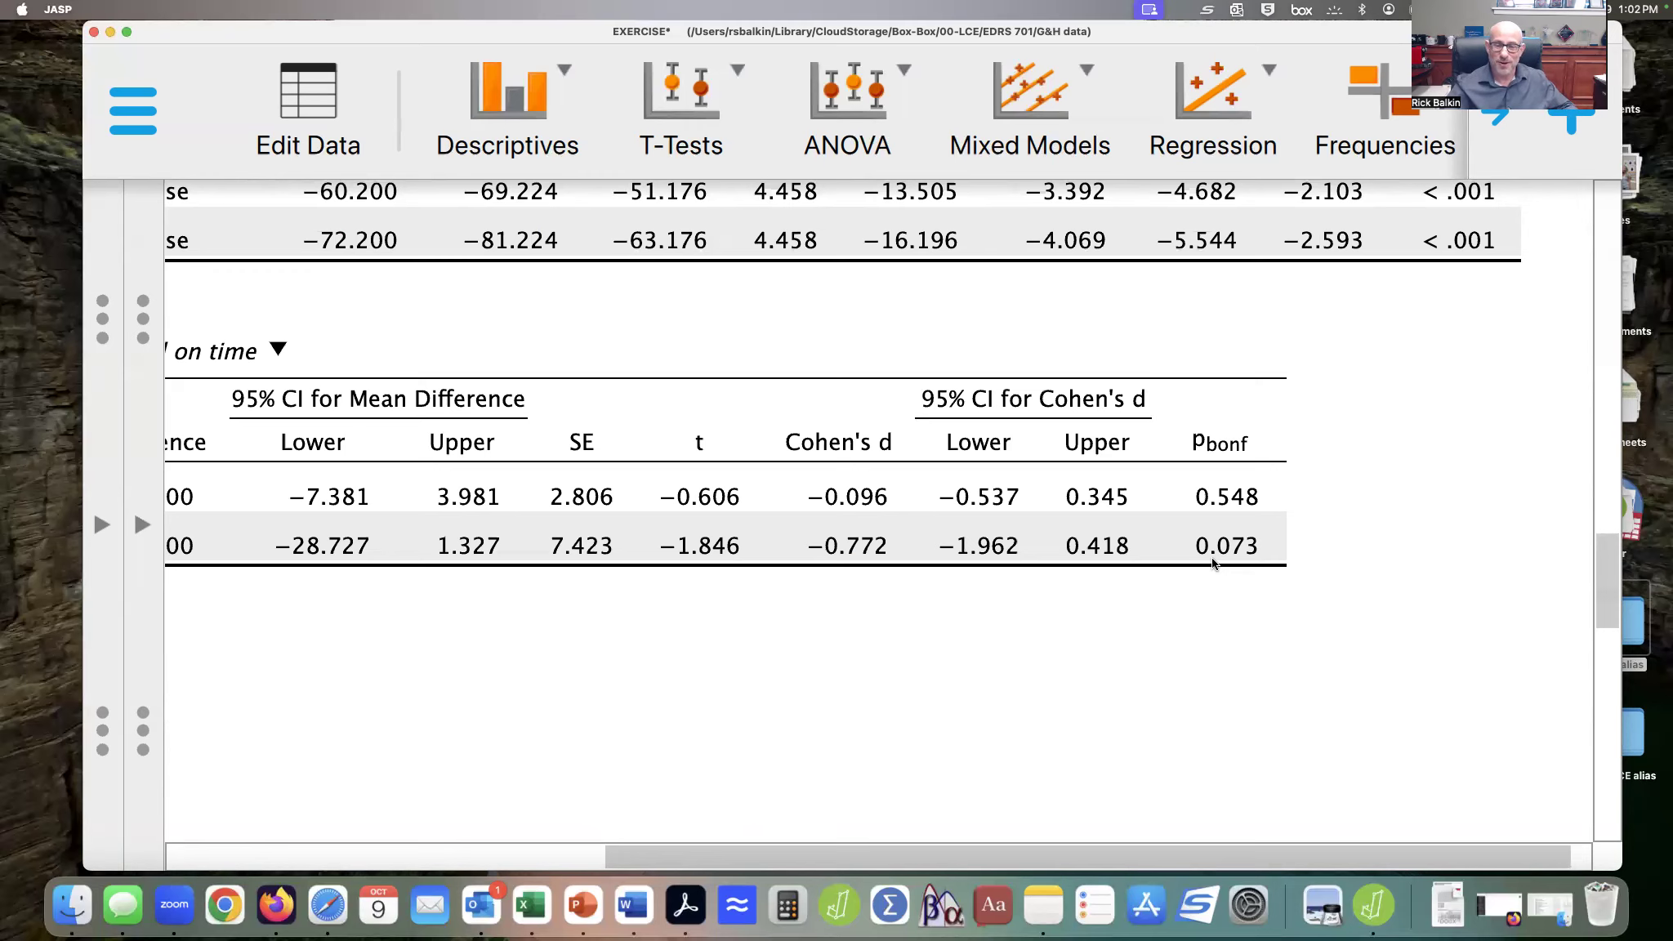
Examine the time * smoke interaction in the Within Subjects Effects table of the Repeated Measures ANOVA
{"action": "scroll", "coordinate": [1213, 563], "scroll_direction": "up", "scroll_amount": 5}
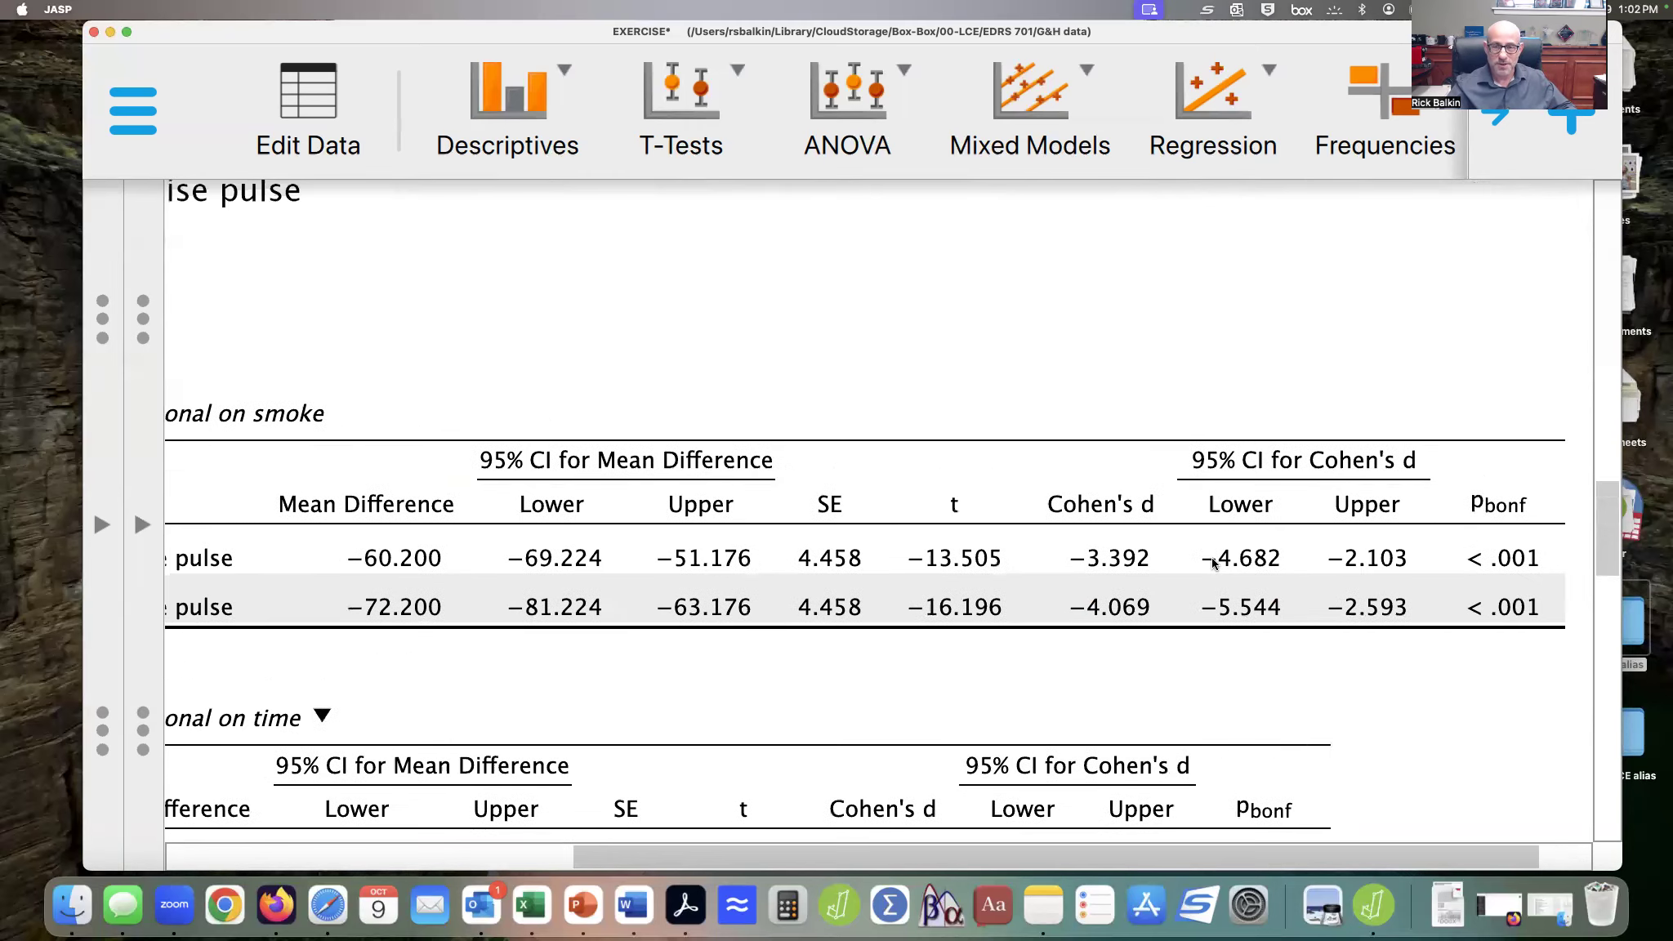
{"action": "scroll", "coordinate": [1213, 562], "scroll_direction": "up", "scroll_amount": 15}
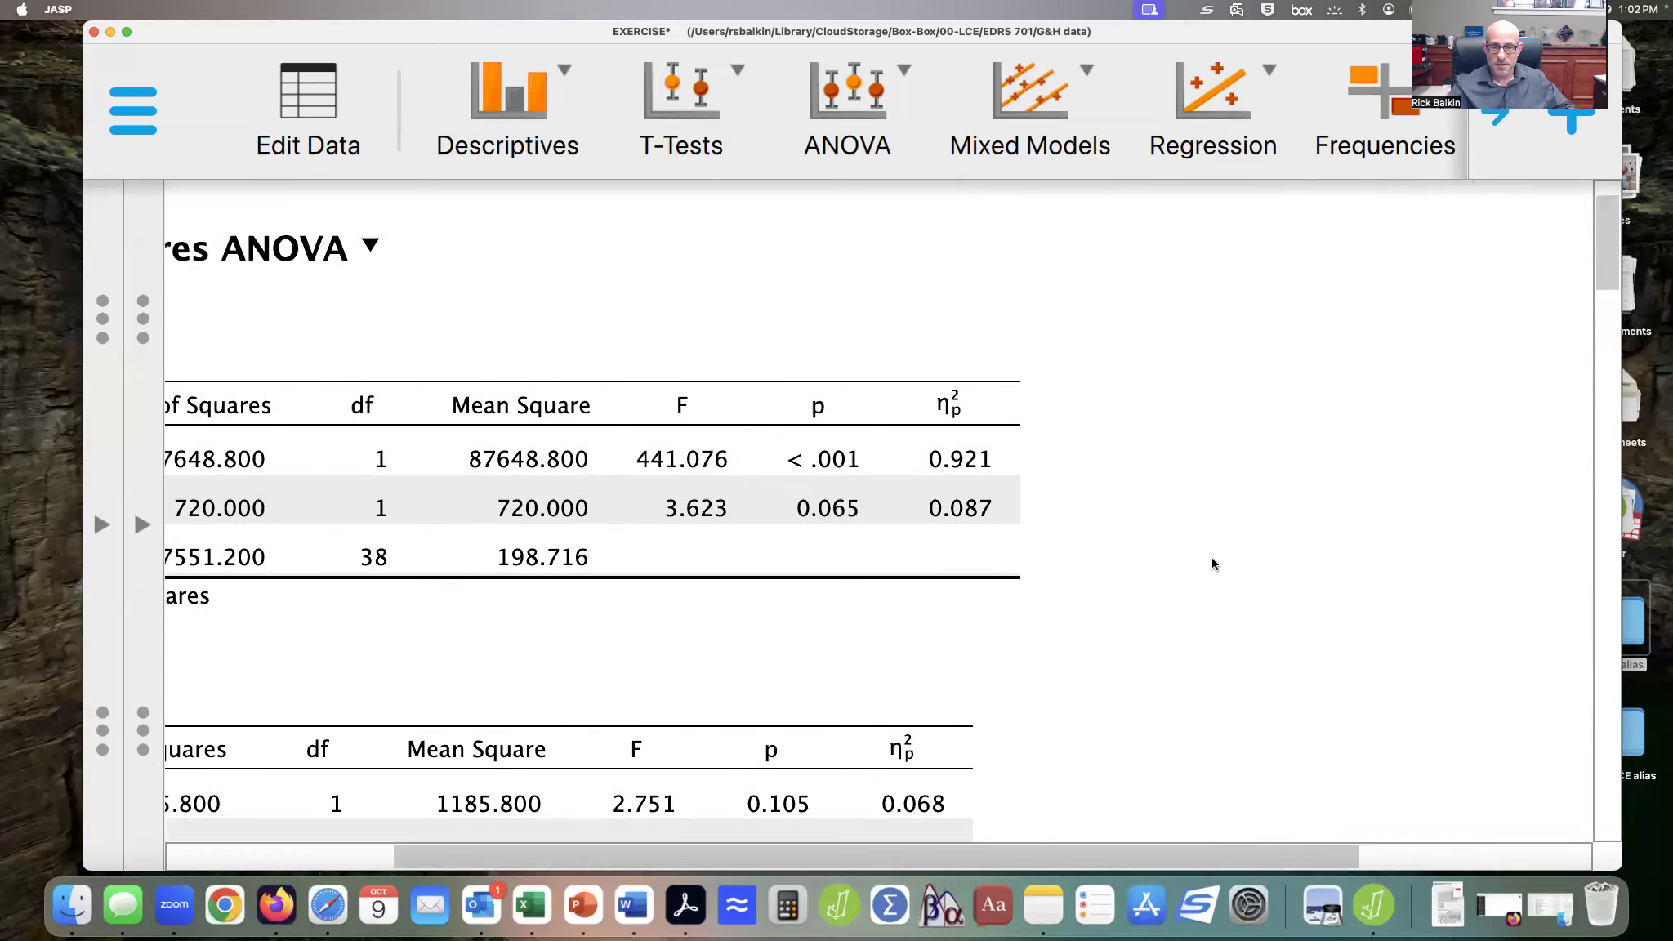
{"action": "scroll", "coordinate": [1213, 563], "scroll_direction": "left", "scroll_amount": 5}
{"action": "scroll", "coordinate": [1212, 564], "scroll_direction": "up", "scroll_amount": 2}
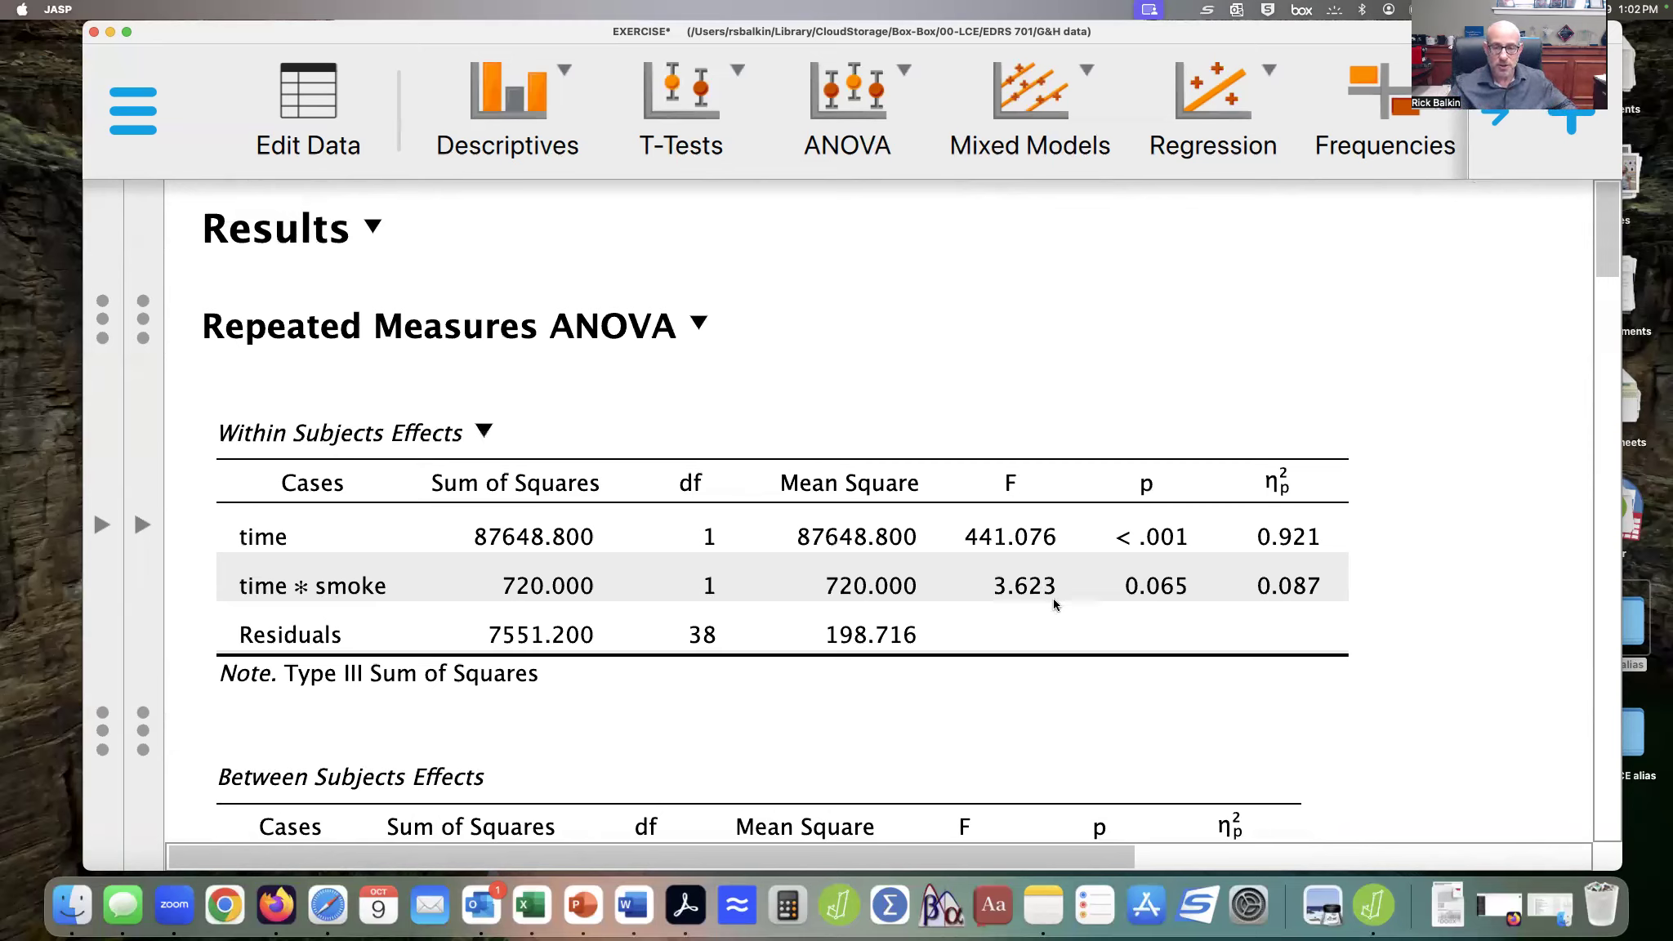
Check the between subjects smoke effect and compare it with the post hoc comparisons conditional on time
{"action": "scroll", "coordinate": [960, 597], "scroll_direction": "down", "scroll_amount": 10}
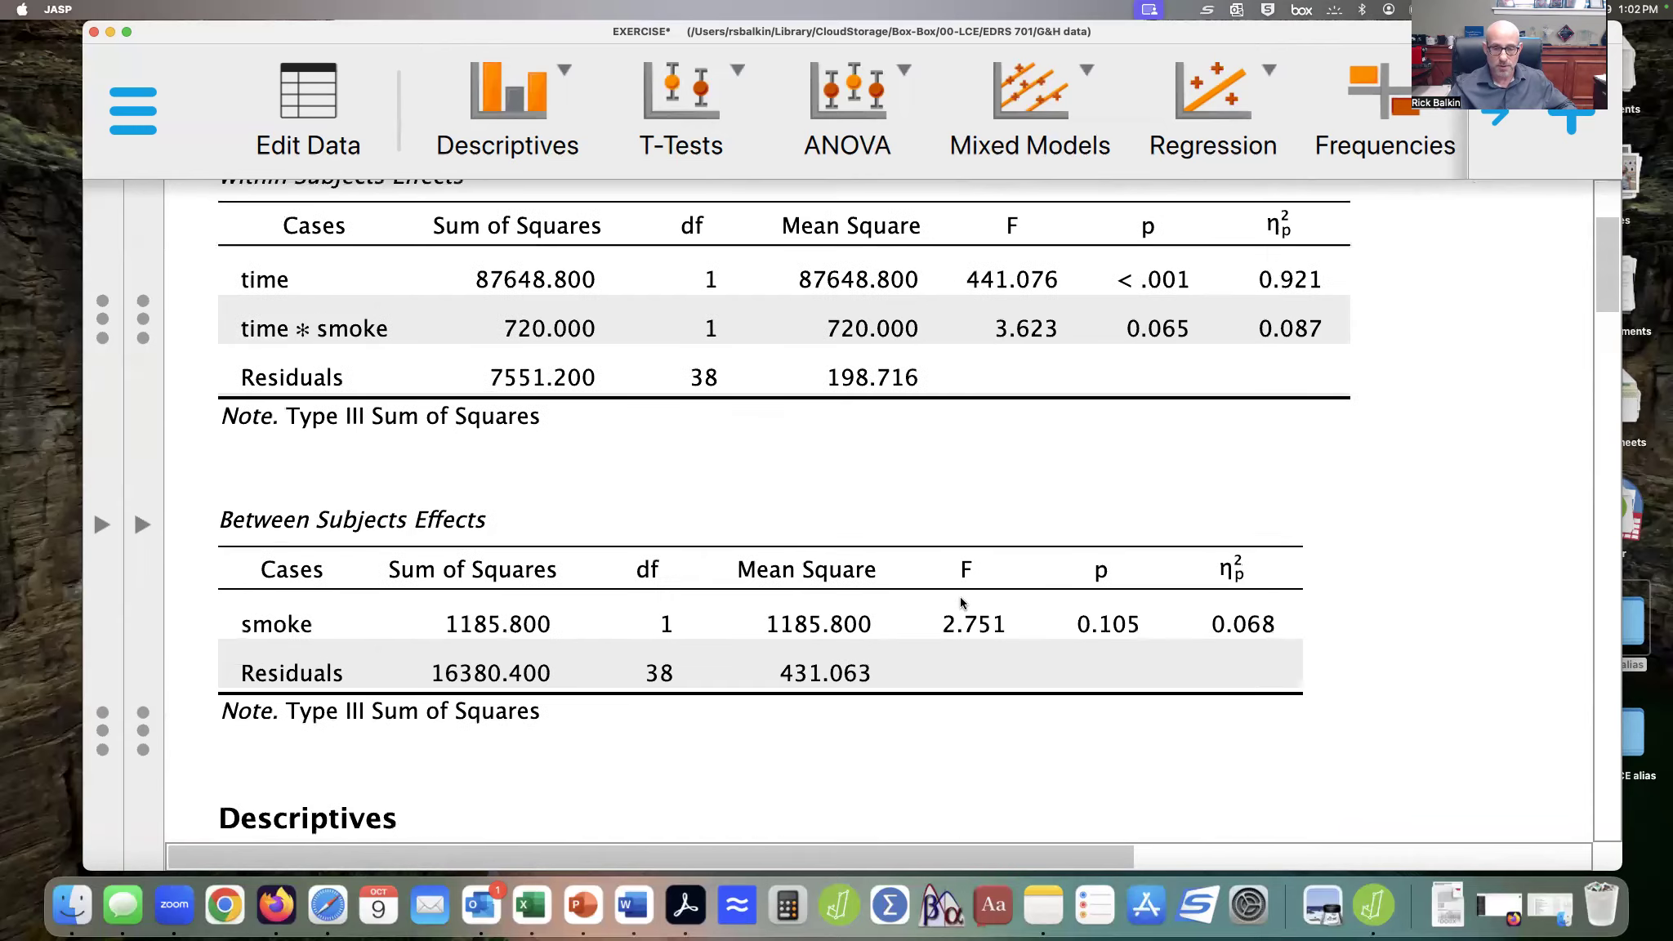
{"action": "scroll", "coordinate": [961, 603], "scroll_direction": "down", "scroll_amount": 20}
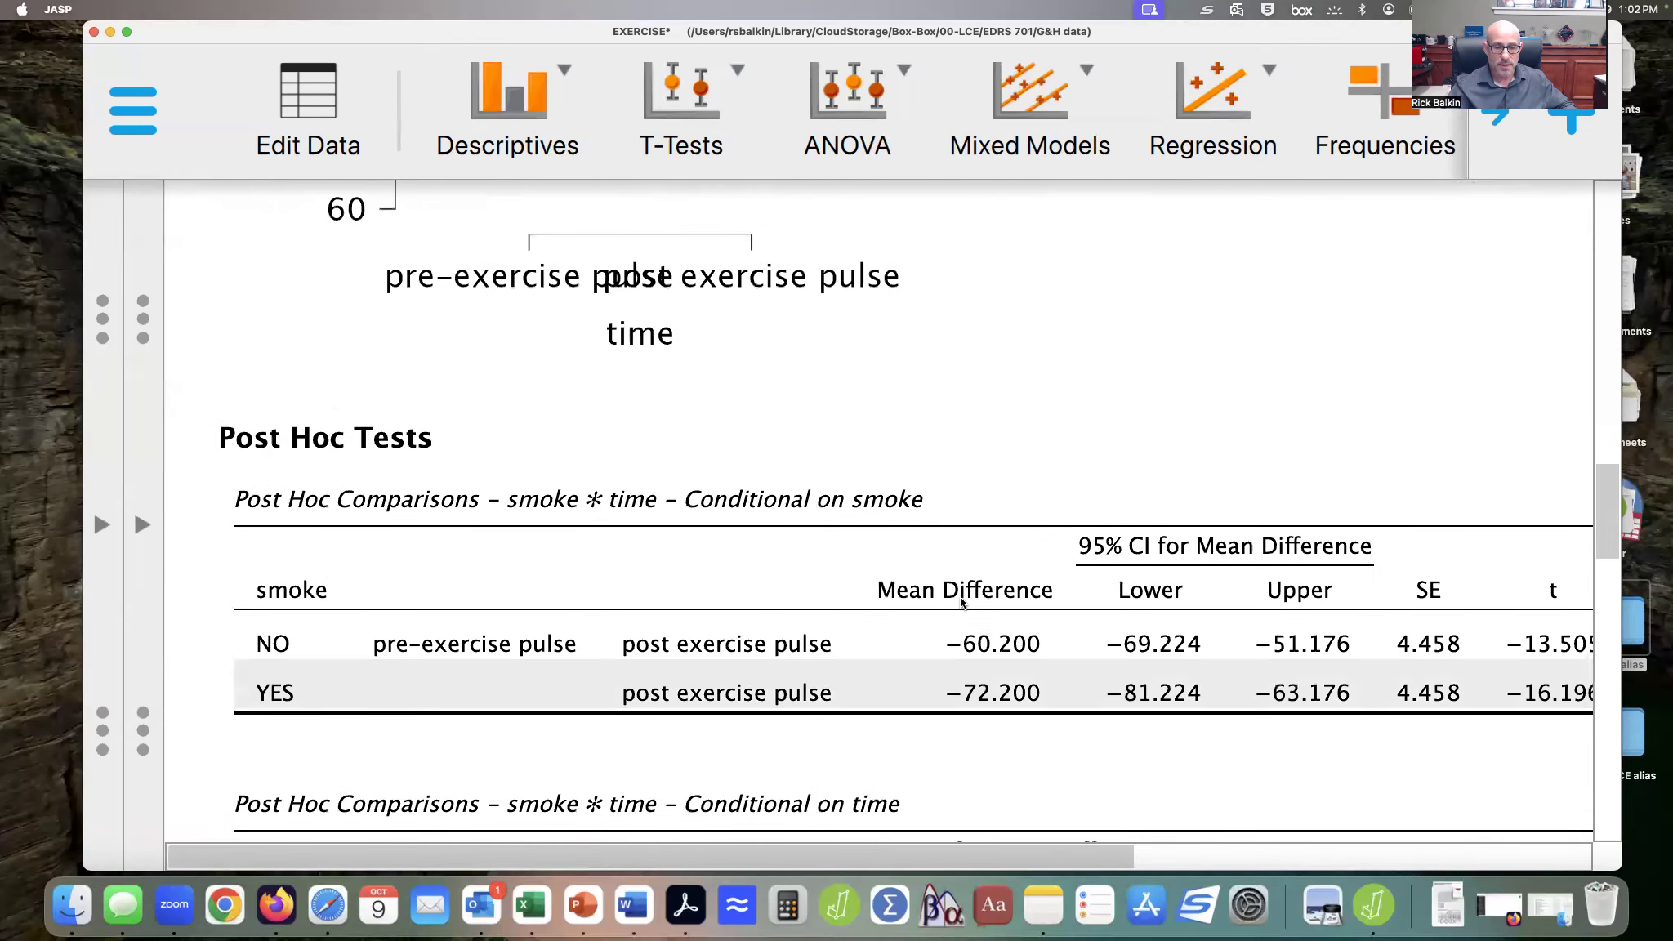
{"action": "scroll", "coordinate": [961, 603], "scroll_direction": "down", "scroll_amount": 4}
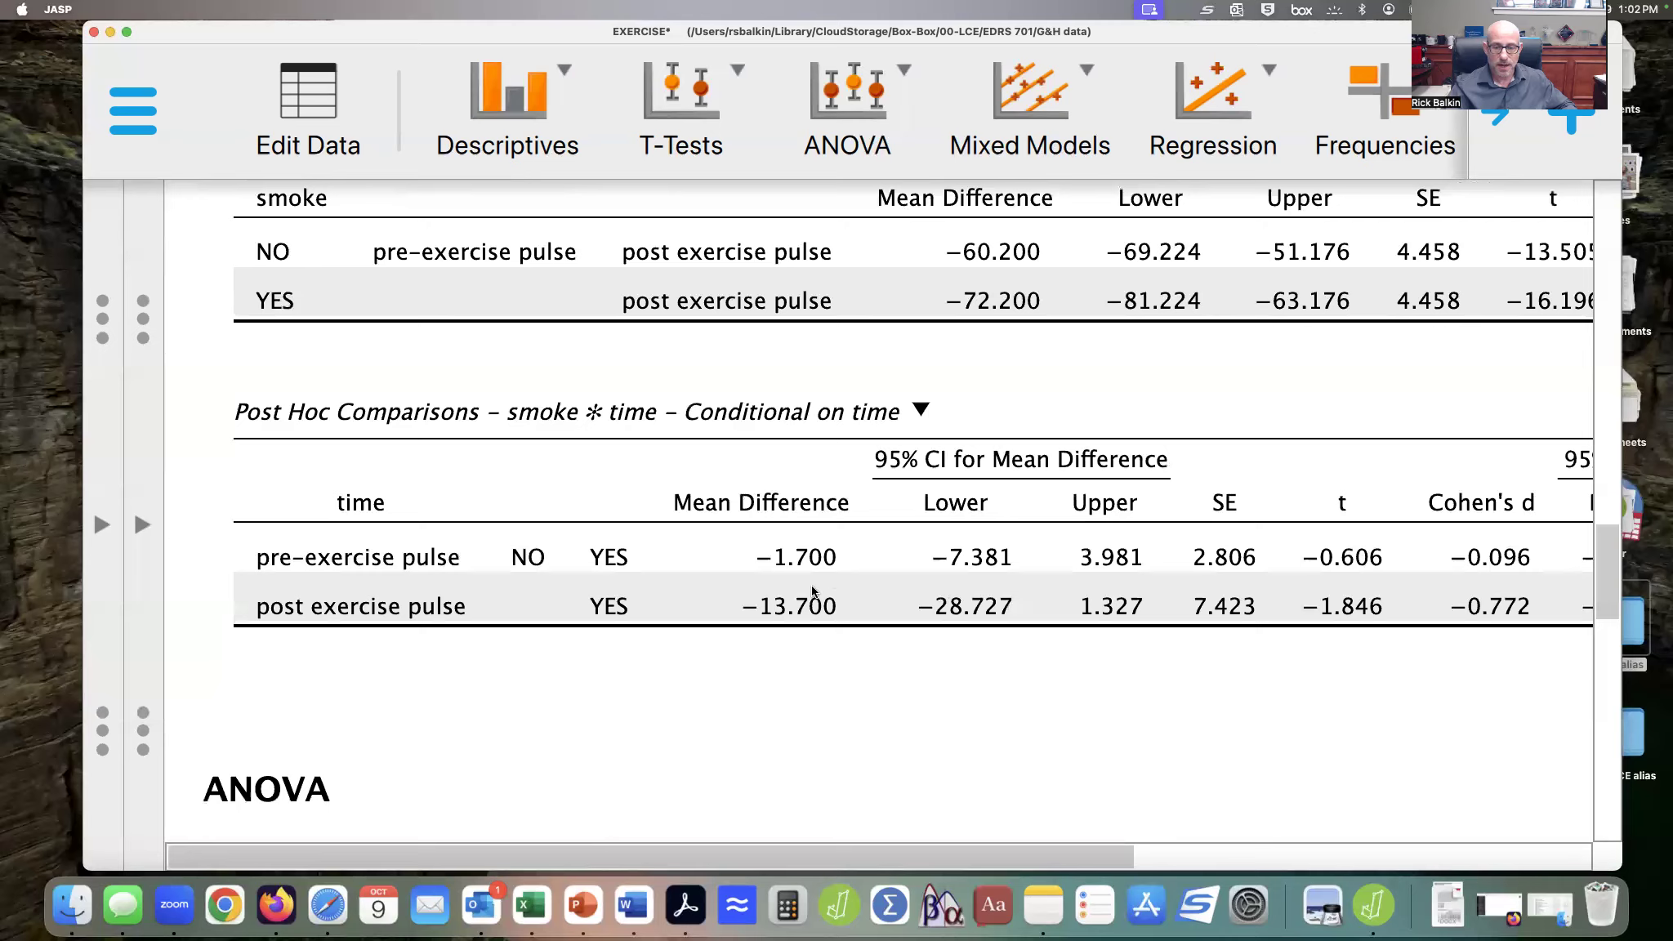
{"action": "scroll", "coordinate": [863, 625], "scroll_direction": "right", "scroll_amount": 5}
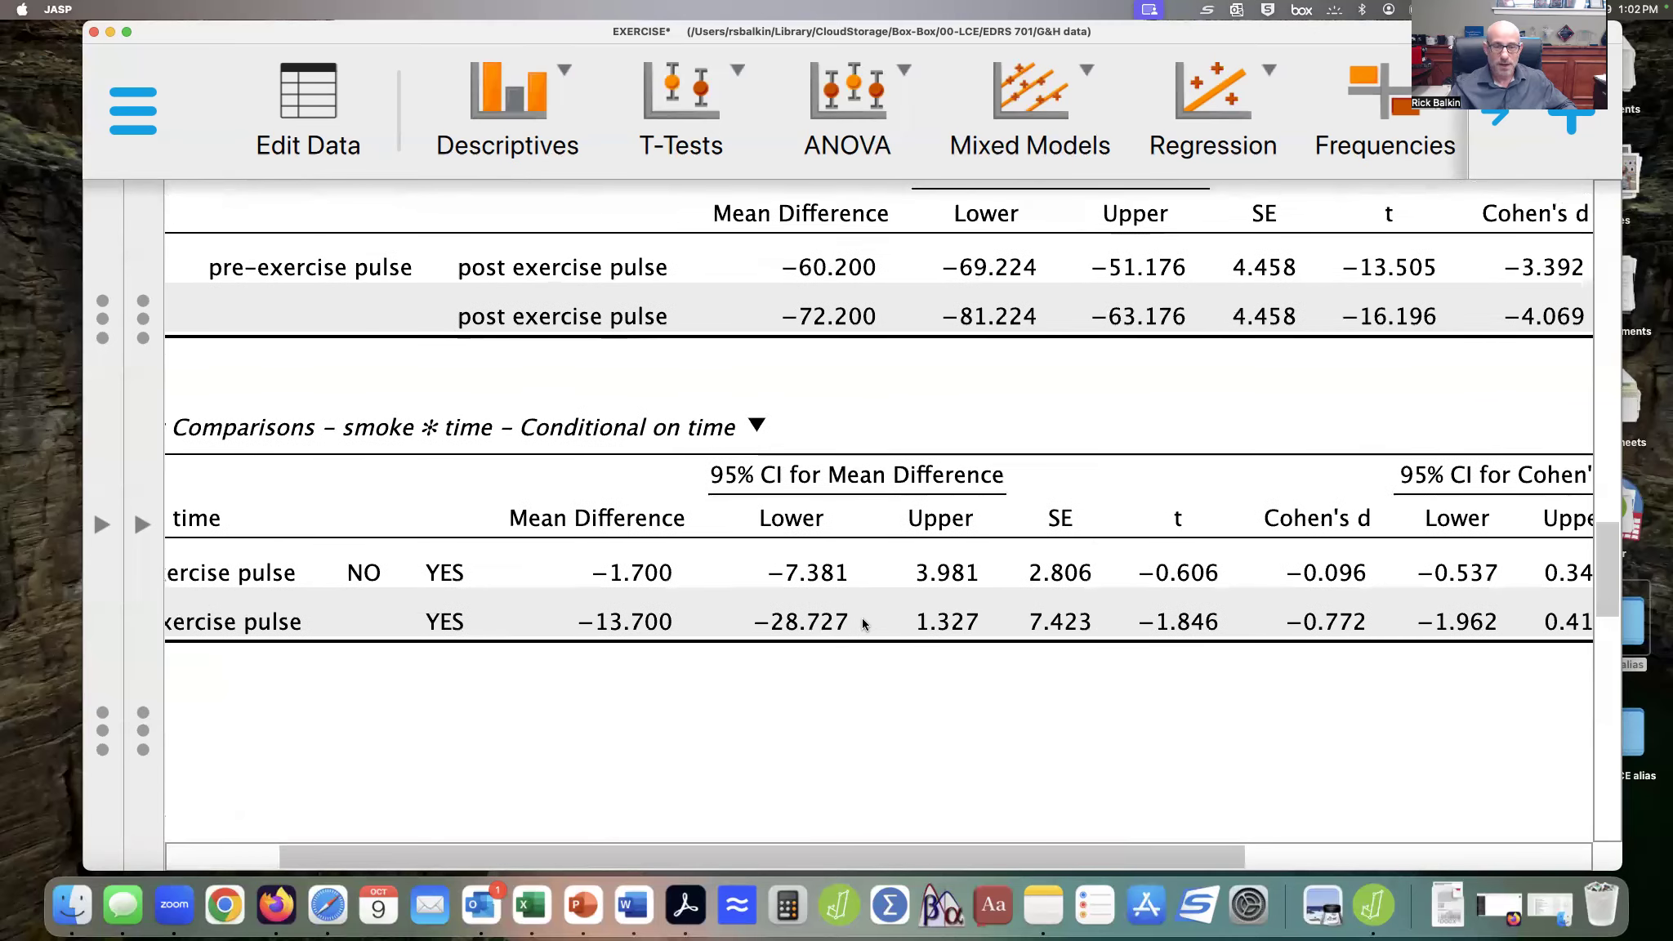
{"action": "scroll", "coordinate": [862, 625], "scroll_direction": "right", "scroll_amount": 8}
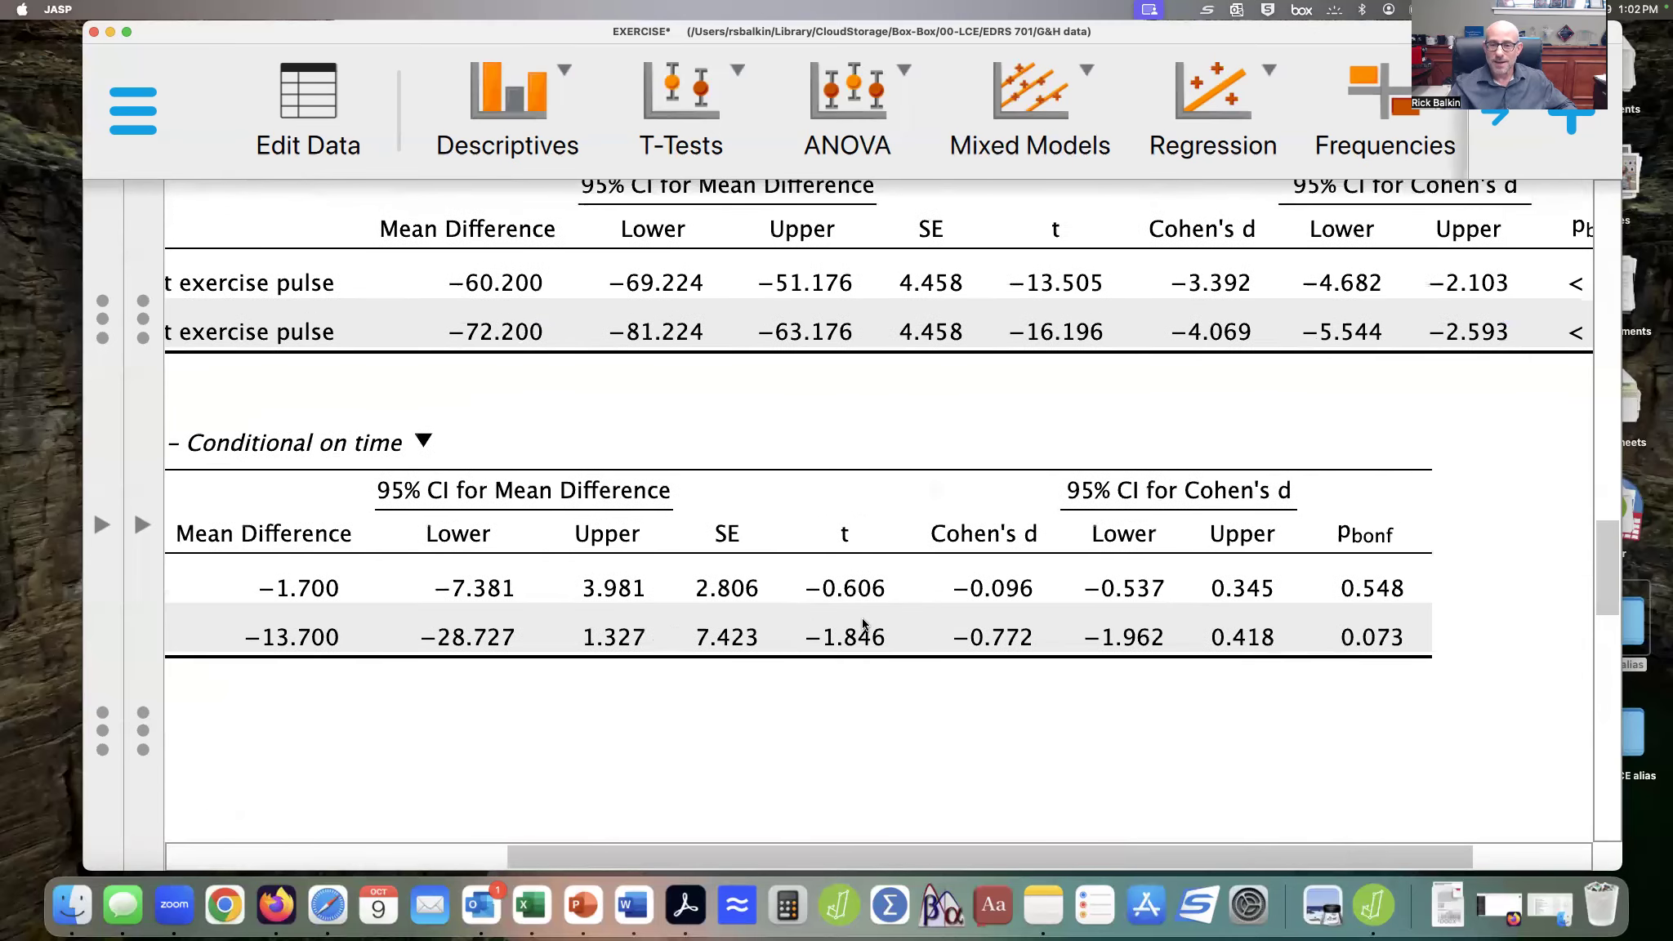